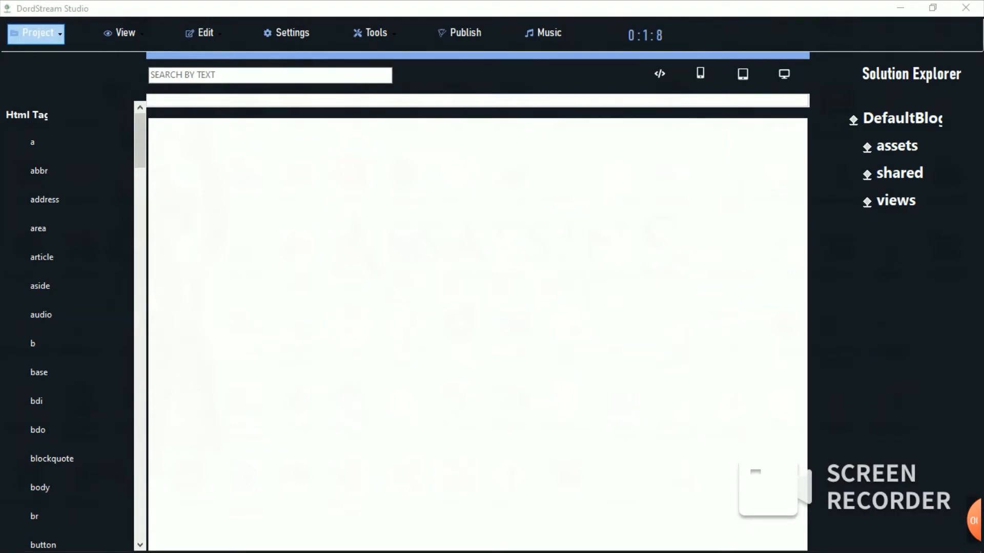
Step: Create a new Blog Template project named TutorialBlogg from Project > New
left_click(36, 34)
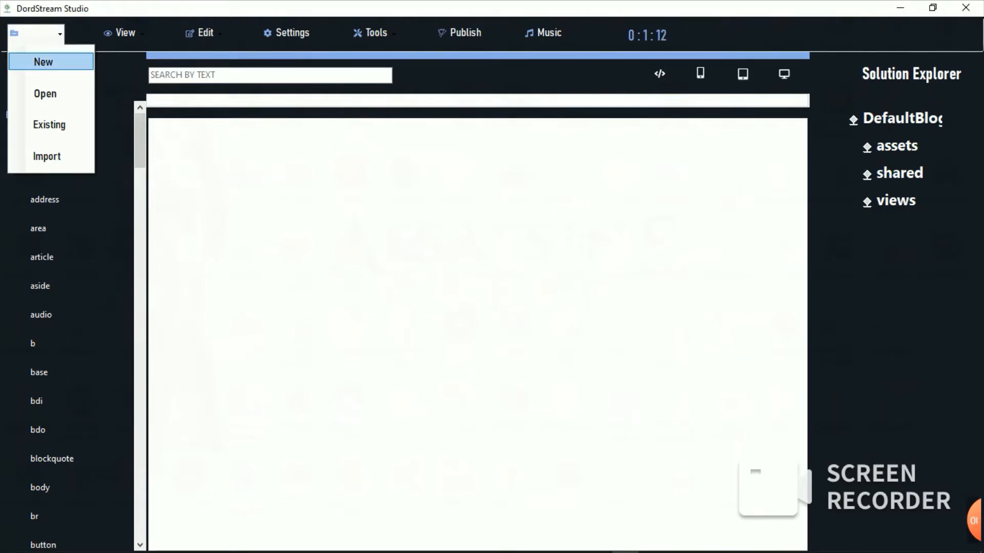
left_click(51, 61)
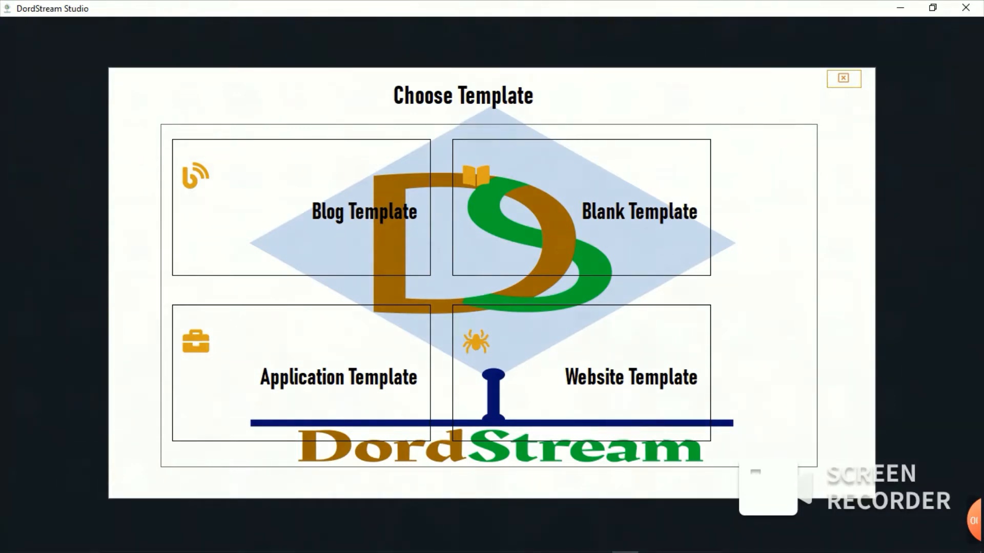
left_click(301, 208)
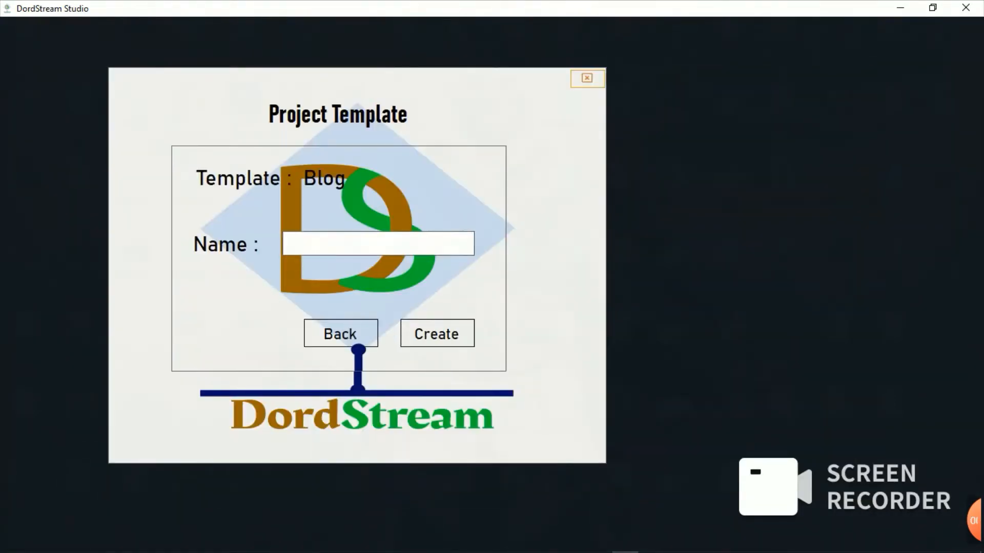
left_click(378, 243)
type("TutorialB")
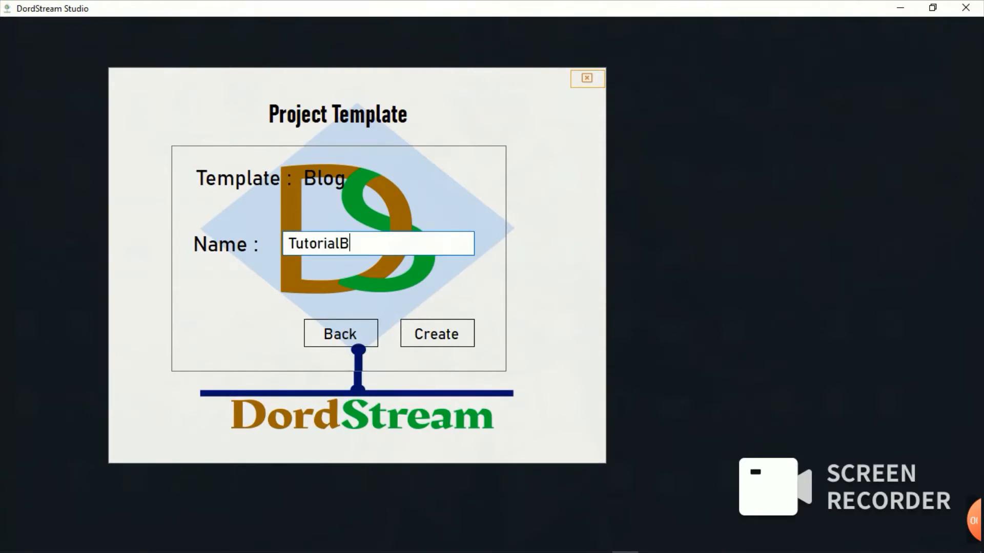
type("logg")
key("Return")
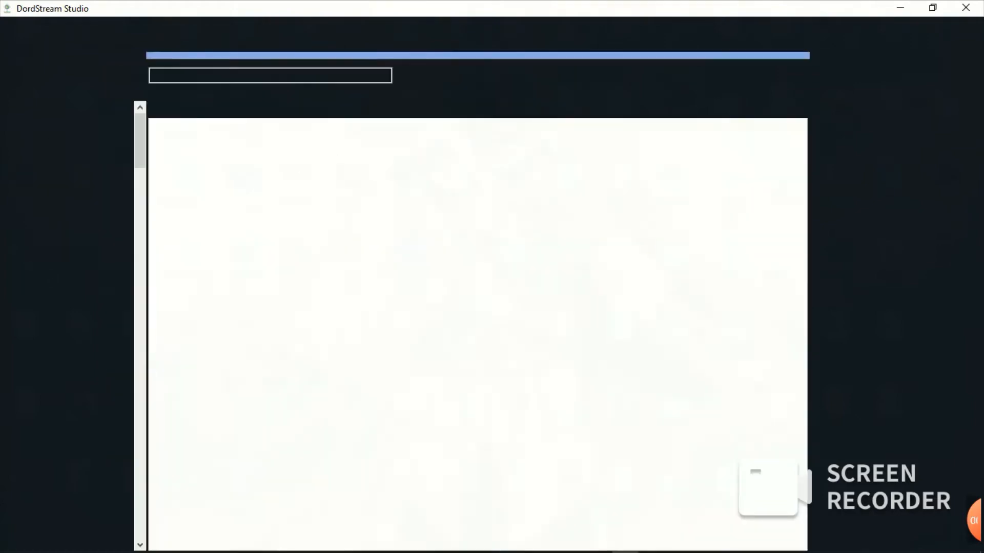
Step: Expand the shared folder, open layout.html, and collapse the Html Tag node
double_click(899, 174)
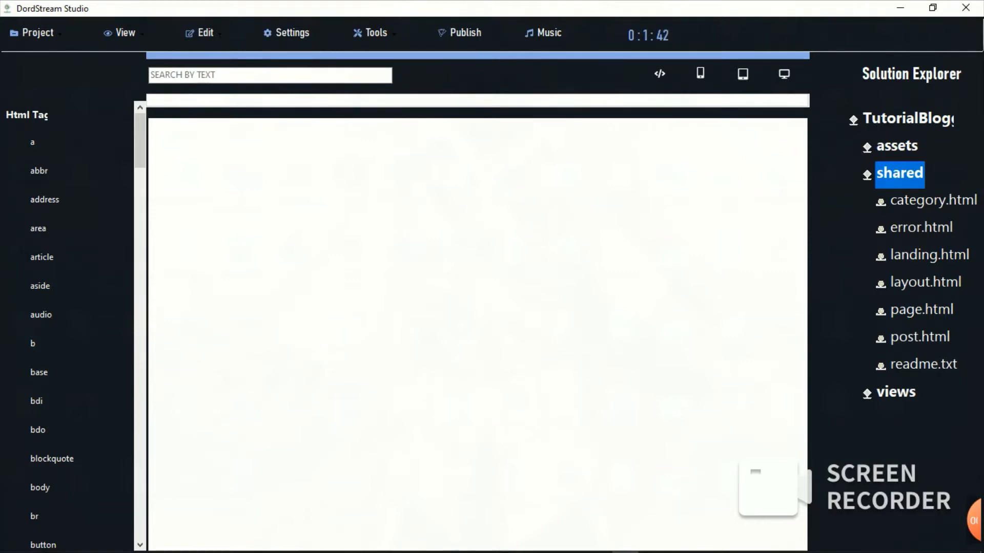
left_click(925, 283)
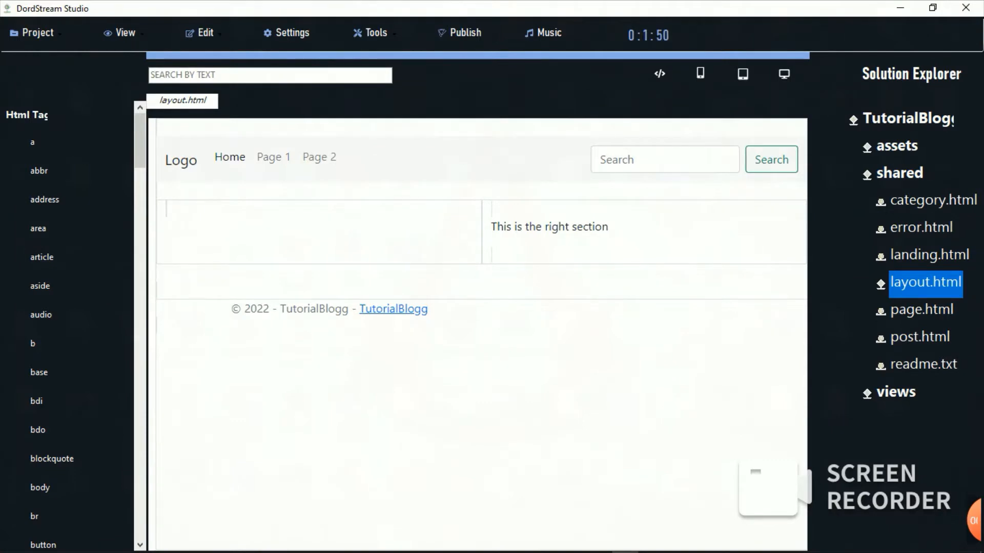
double_click(27, 115)
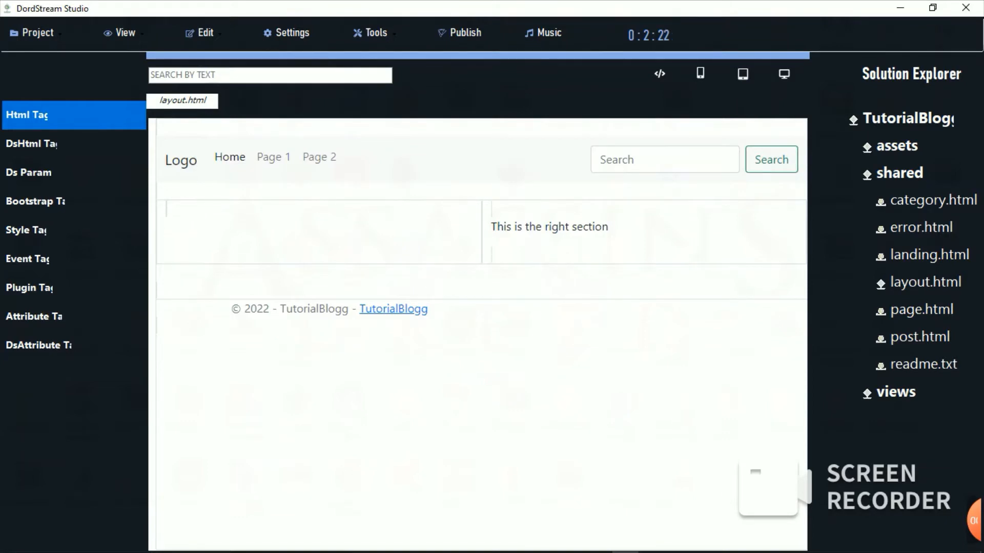
Step: Insert an 'a' link tag below the footer and select it to show its properties
key("Right")
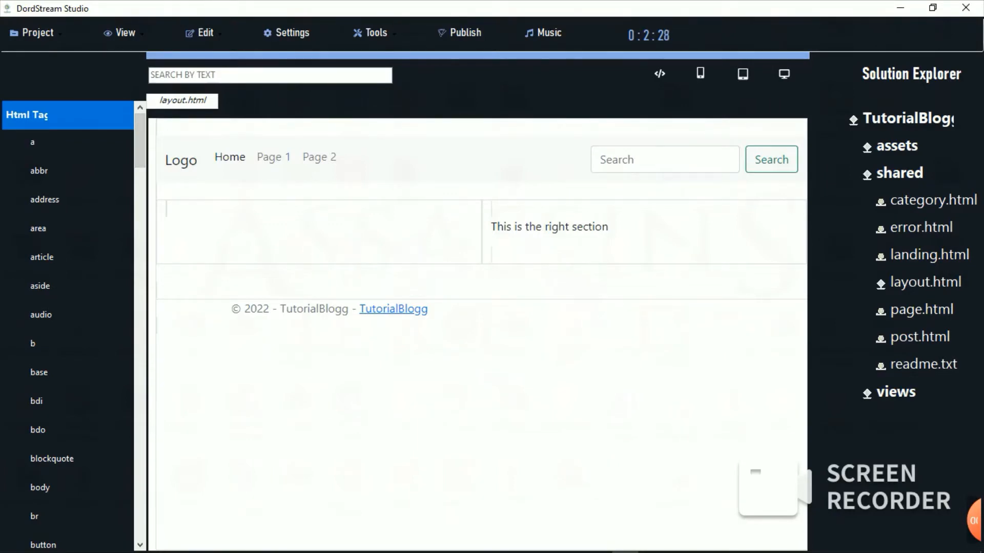
left_click(32, 143)
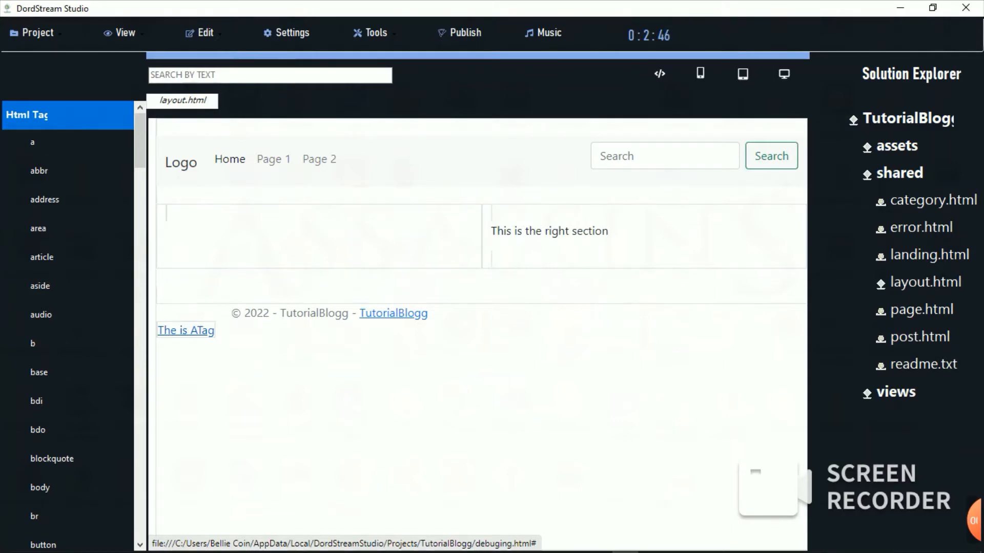
left_click(188, 331)
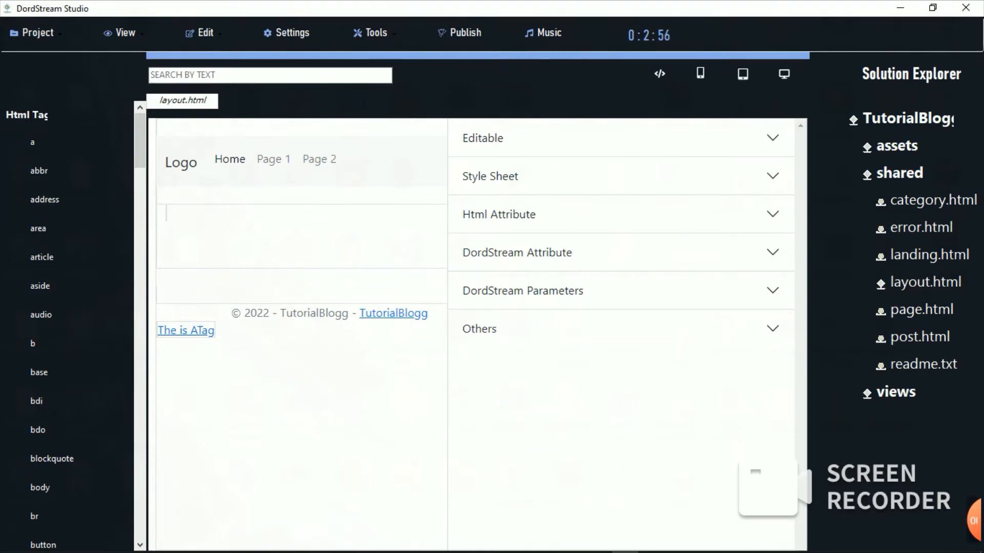
Step: Set the link's Editable property to Yes and change its text to MyLink
left_click(621, 138)
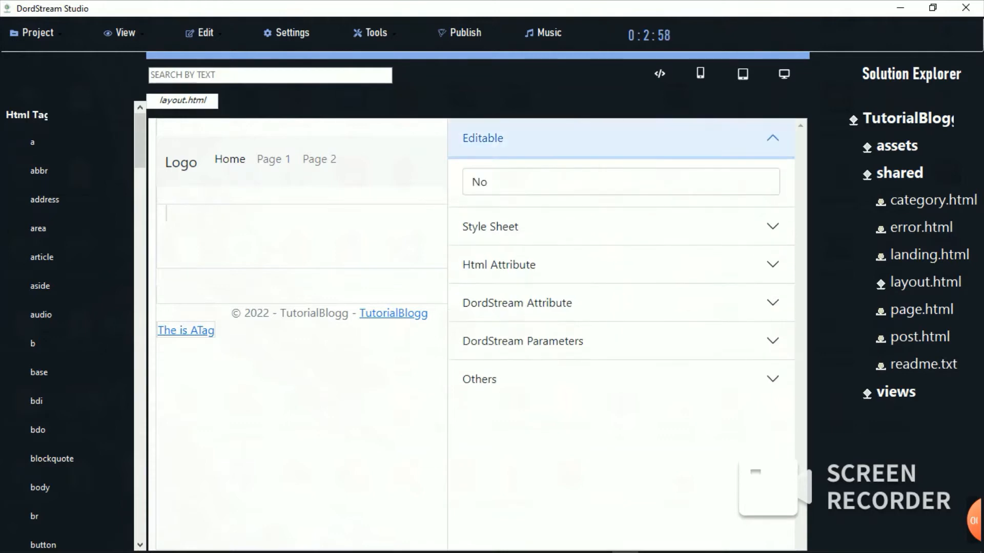
left_click(621, 182)
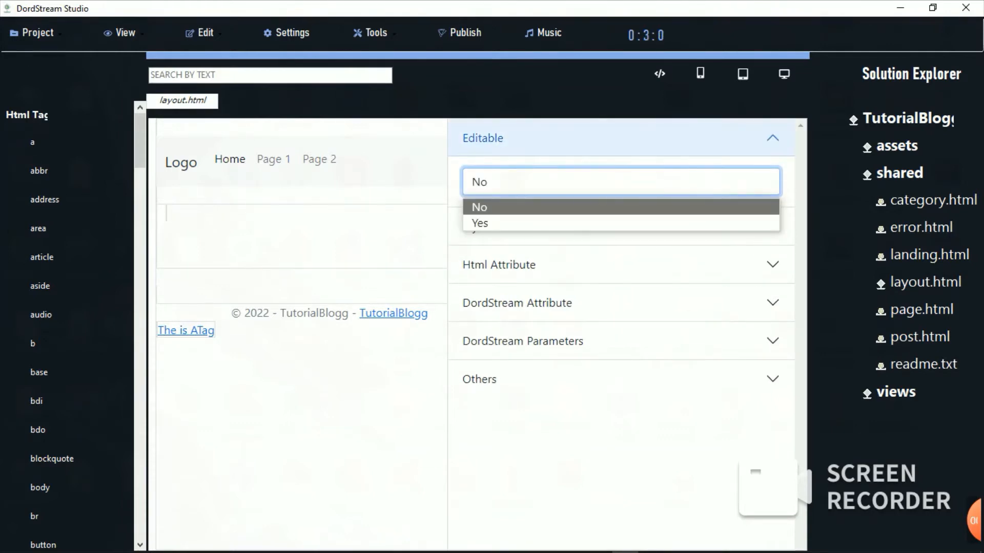
left_click(480, 223)
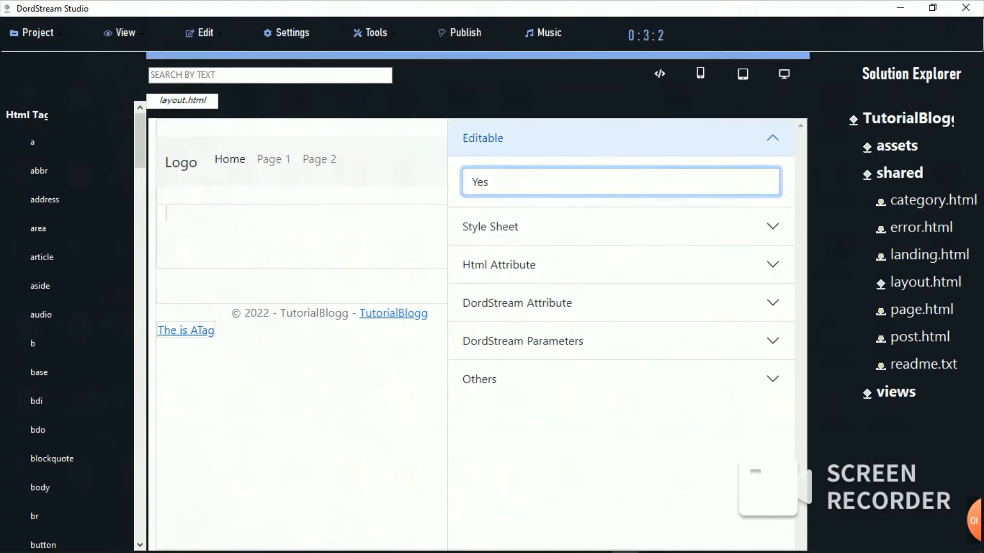
left_click(190, 331)
key("BackSpace")
key("BackSpace")
key("BackSpace")
key("BackSpace")
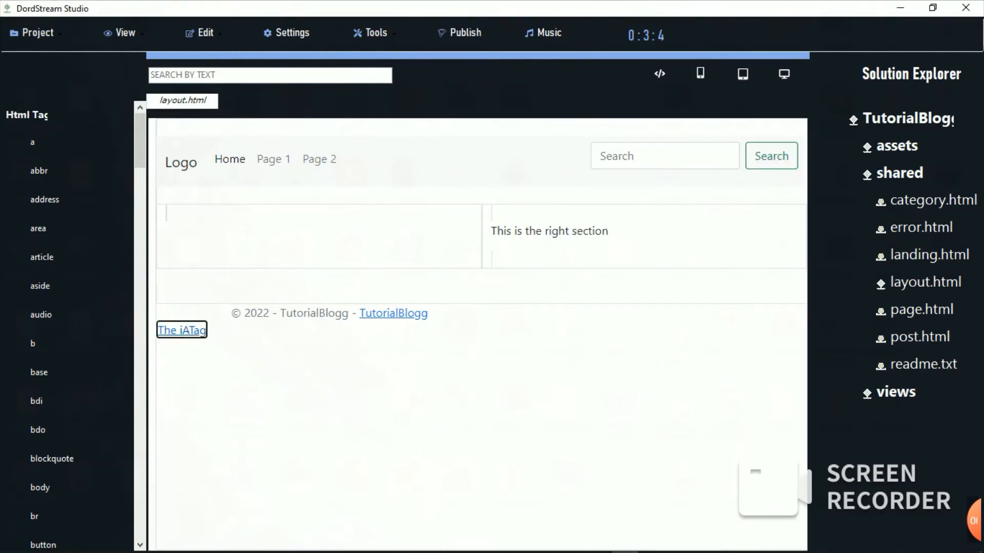
key("BackSpace")
key("BackSpace")
key("BackSpace")
key("BackSpace")
key("BackSpace")
key("BackSpace")
key("BackSpace")
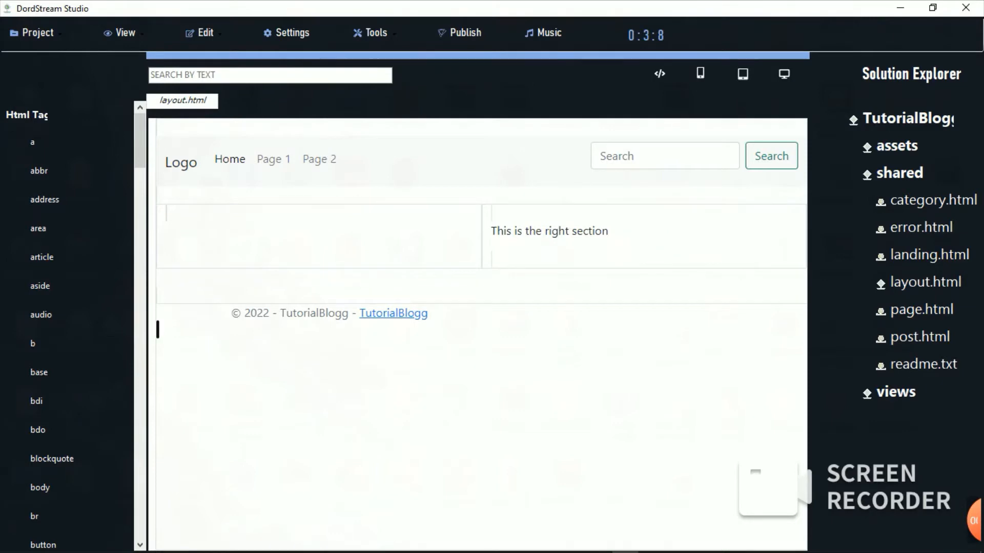
type("MyLink")
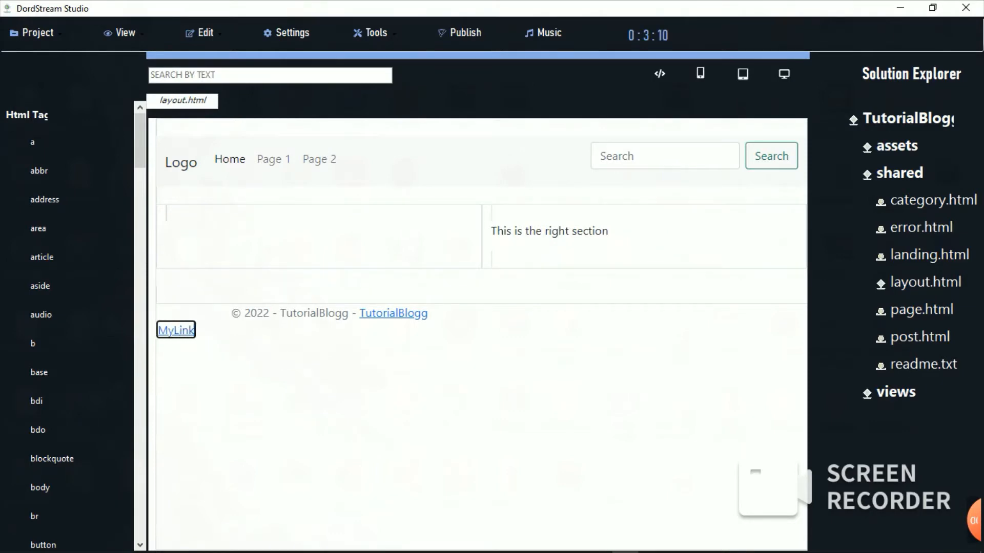
key("ctrl+a")
Step: Reopen the MyLink properties and expand the Style Sheet section
double_click(176, 330)
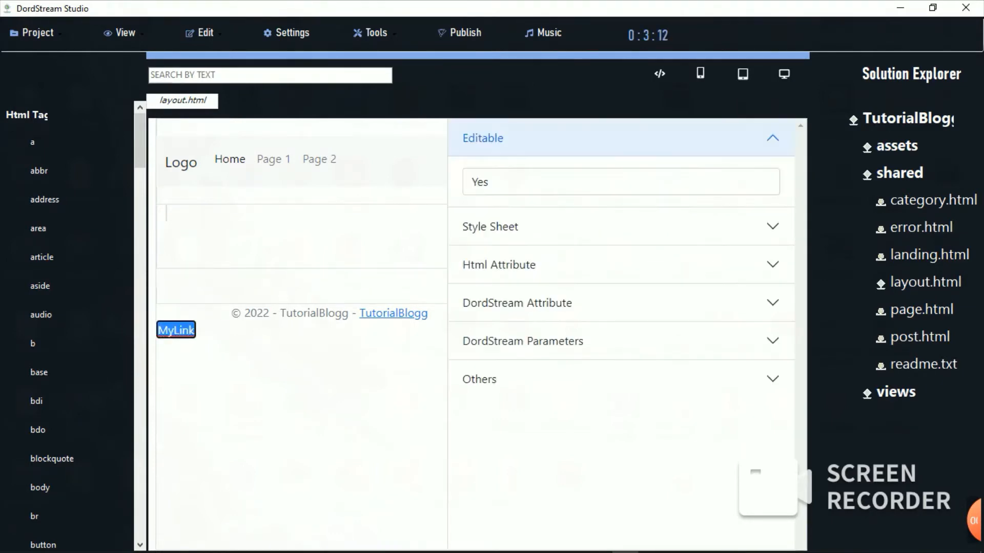
left_click(621, 182)
left_click(620, 207)
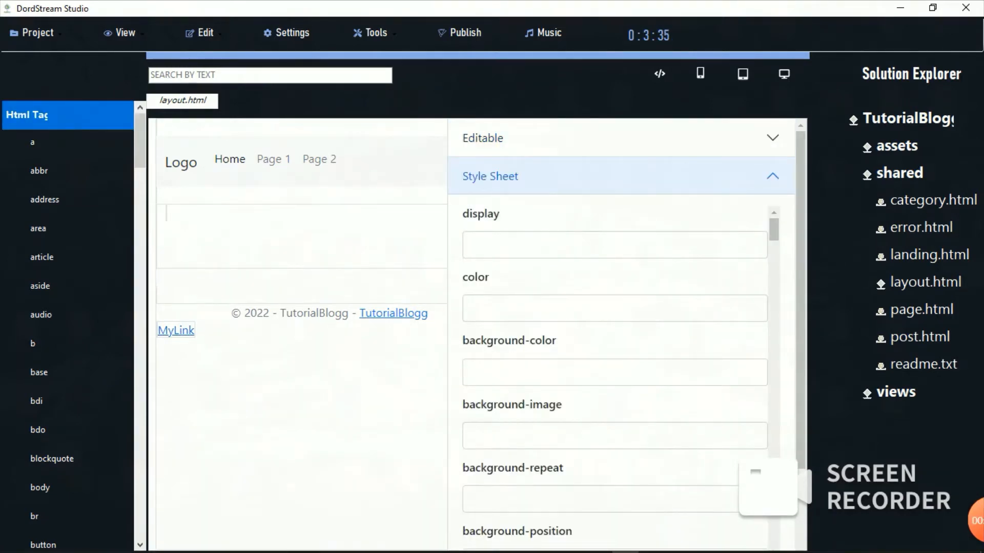
Step: Set MyLink's color to red, clear the trial green background-color, and collapse Style Sheet
scroll(614, 358, "down", 15)
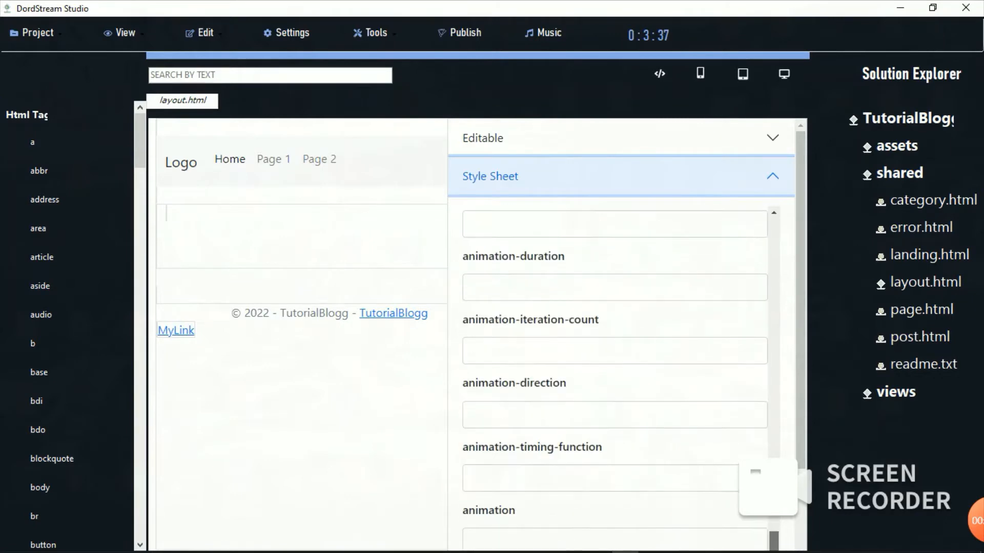
scroll(615, 358, "up", 15)
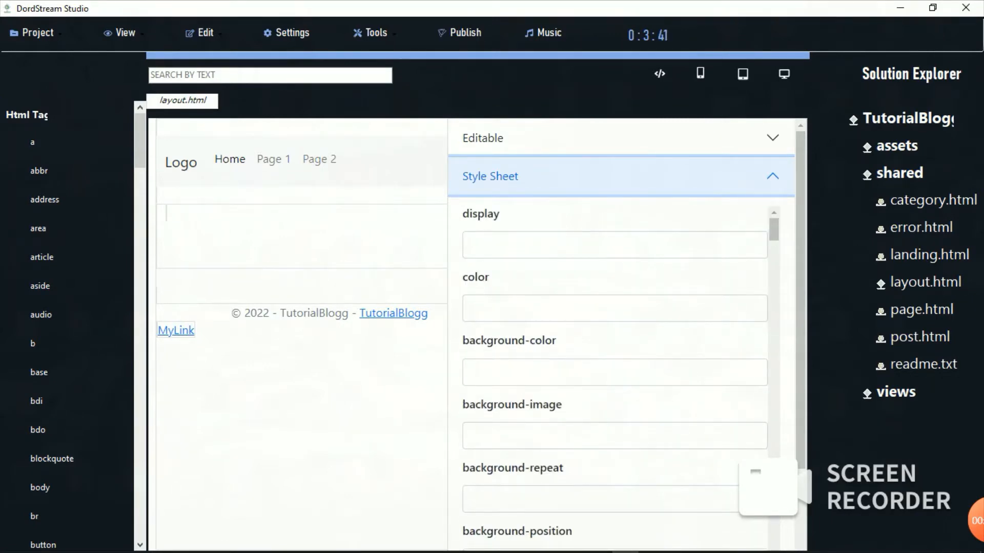
left_click(615, 309)
type("re")
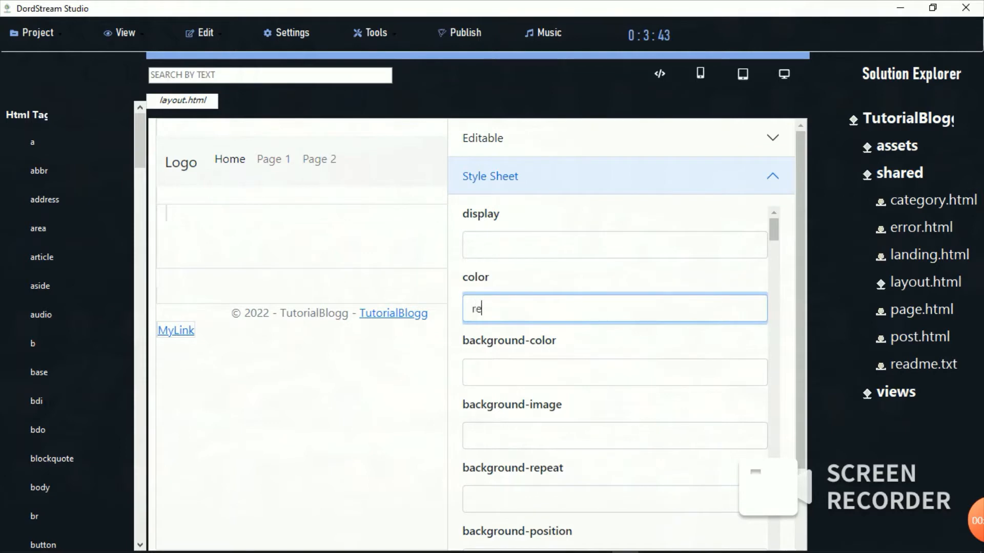
type("d")
left_click(615, 373)
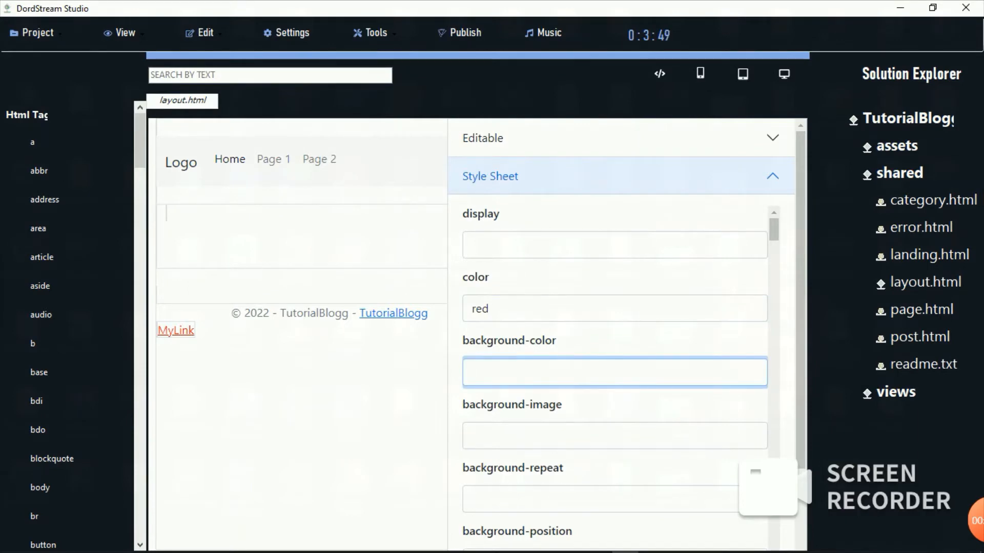
type("green")
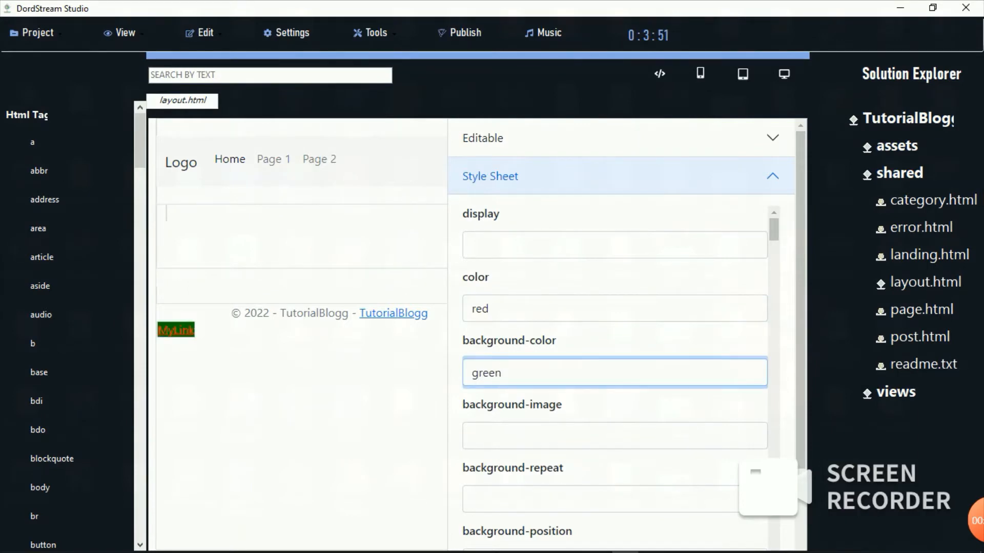
key("BackSpace")
key("BackSpace")
key("BackSpace")
key("BackSpace")
key("BackSpace")
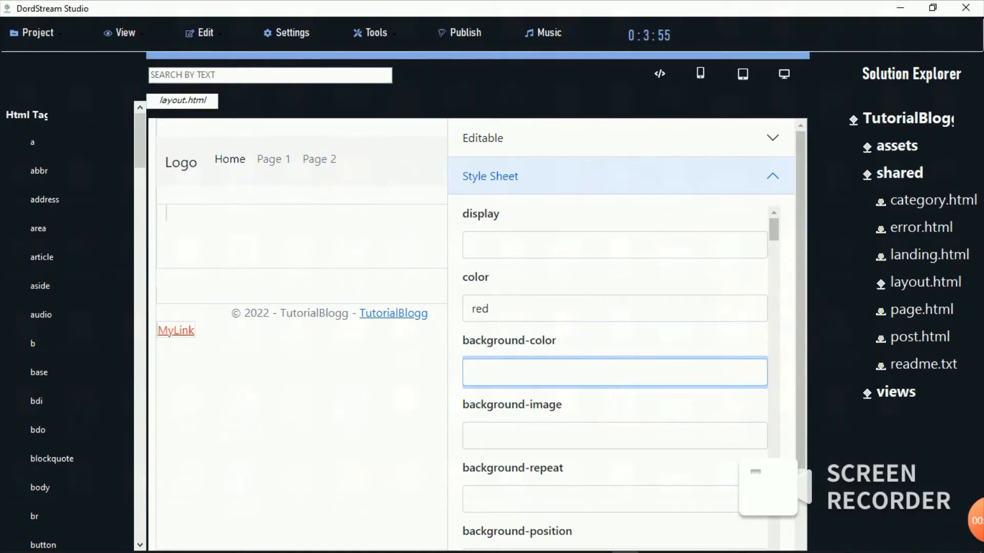
left_click(621, 175)
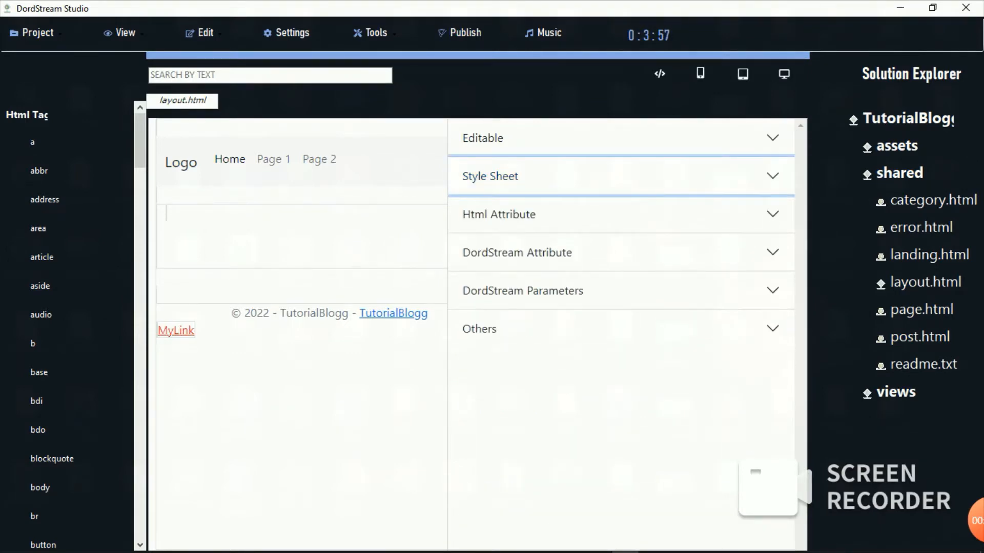
Step: Expand and review the link's HTML attributes, then collapse them
left_click(621, 214)
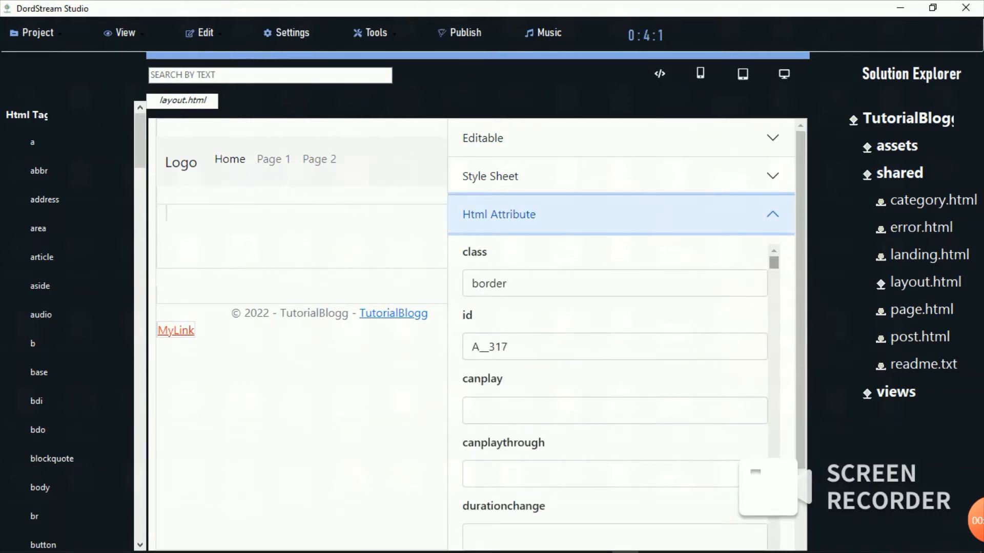
scroll(615, 395, "down", 10)
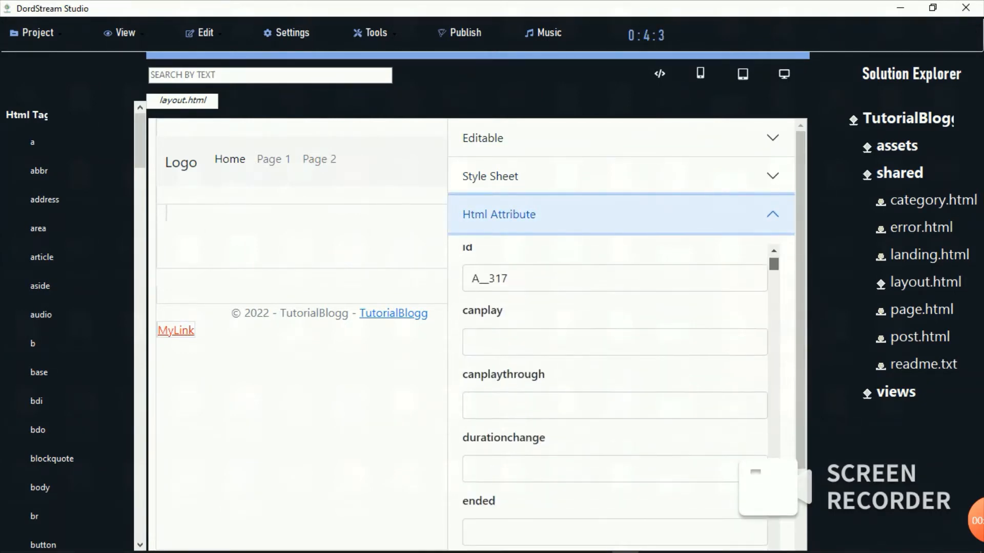
left_click_drag(774, 313, 773, 262)
left_click(771, 214)
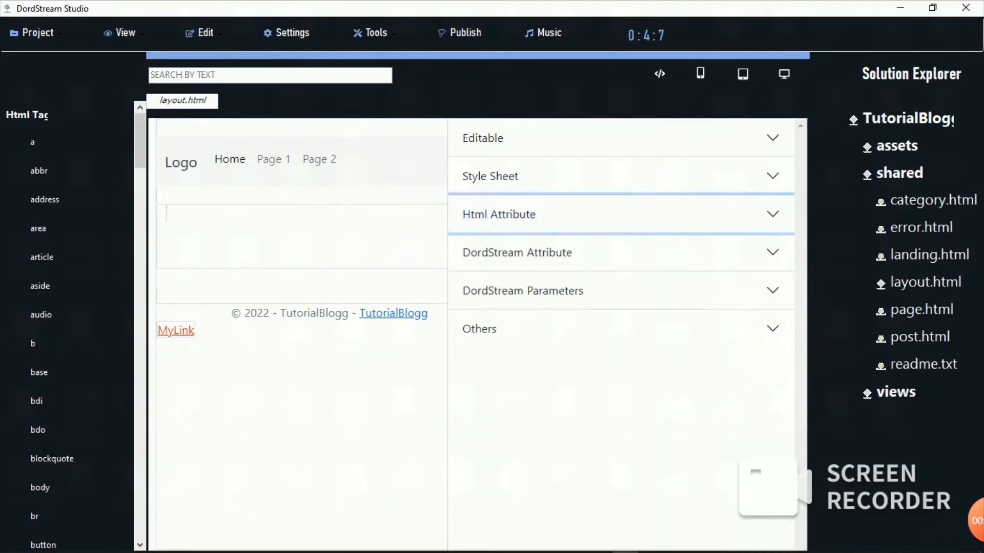
Step: Expand and scroll through the DordStream Attribute fields, then collapse them
left_click(772, 253)
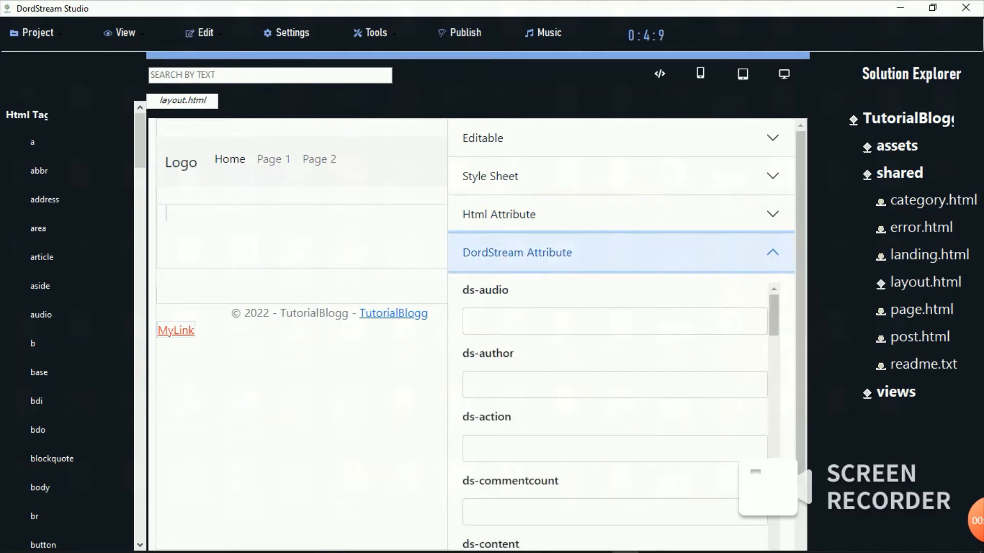
mouse_move(773, 315)
left_mouse_down()
mouse_move(774, 495)
mouse_move(774, 316)
left_mouse_up()
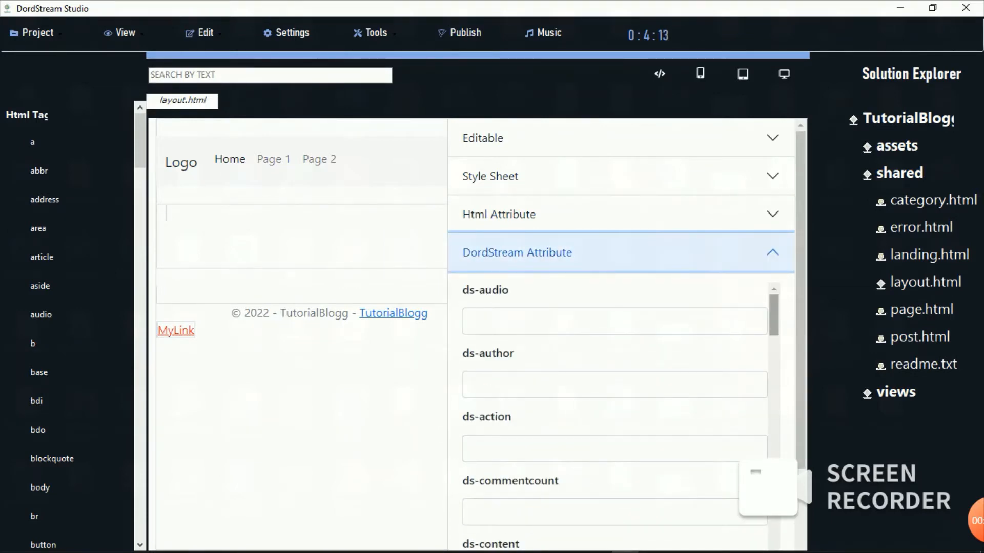
scroll(614, 410, "down", 2)
scroll(615, 410, "down", 3)
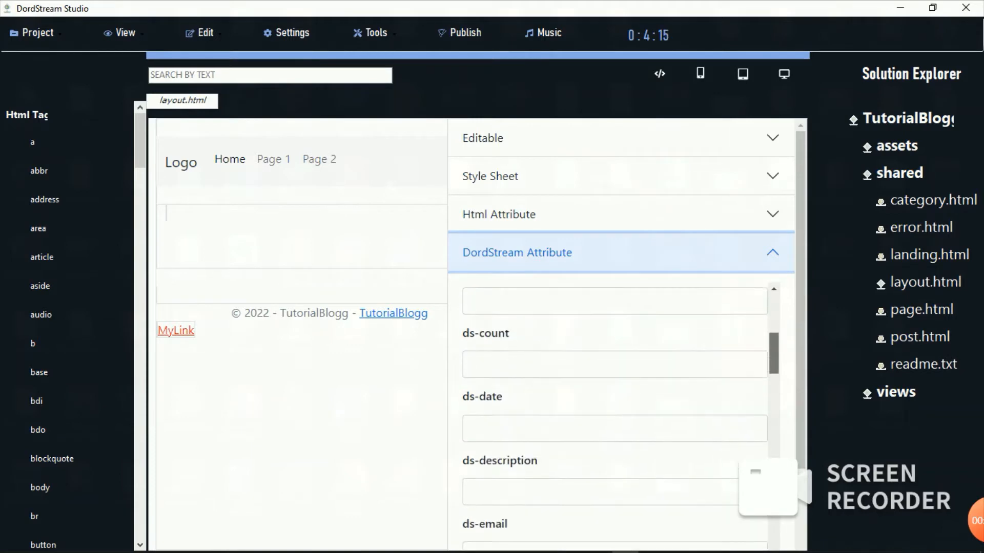
scroll(615, 410, "down", 15)
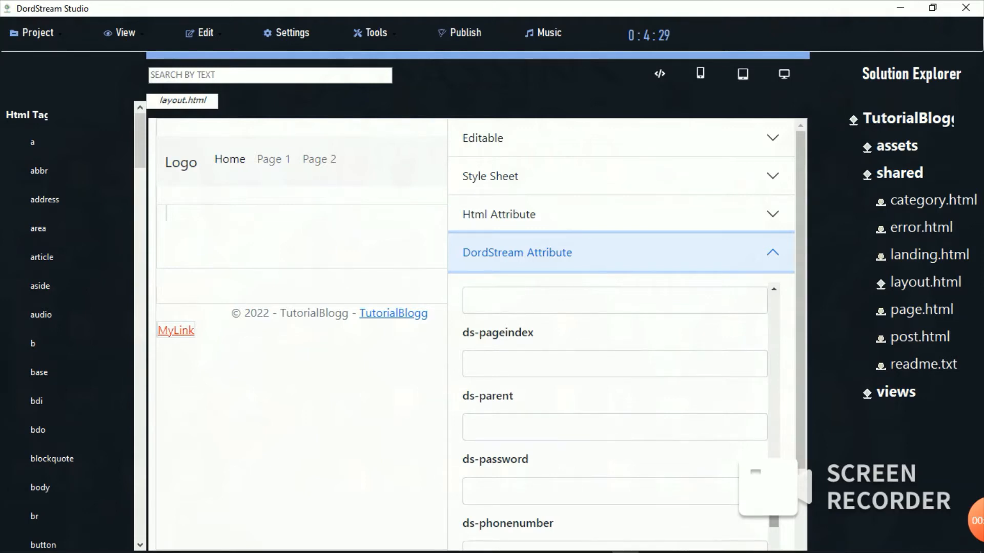
scroll(615, 415, "down", 4)
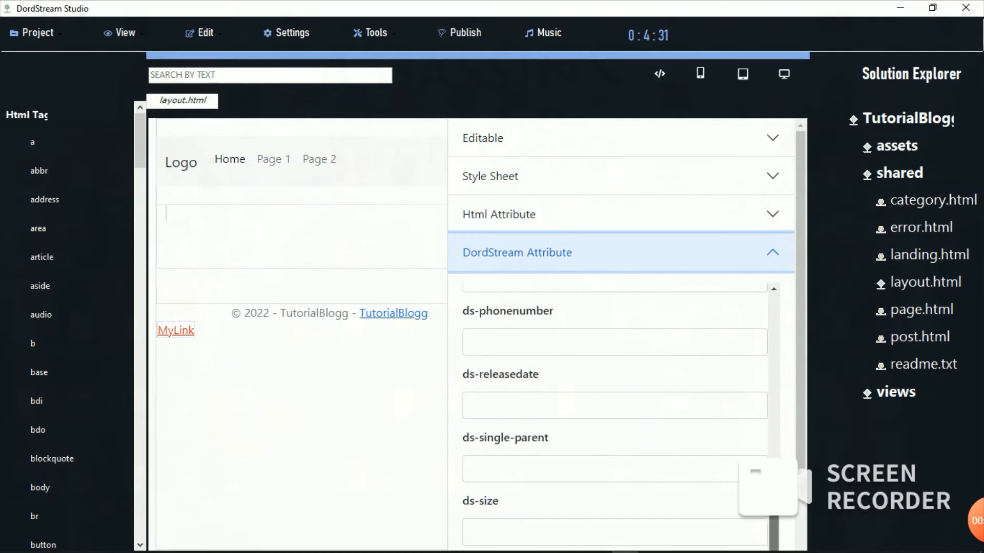
left_click(621, 252)
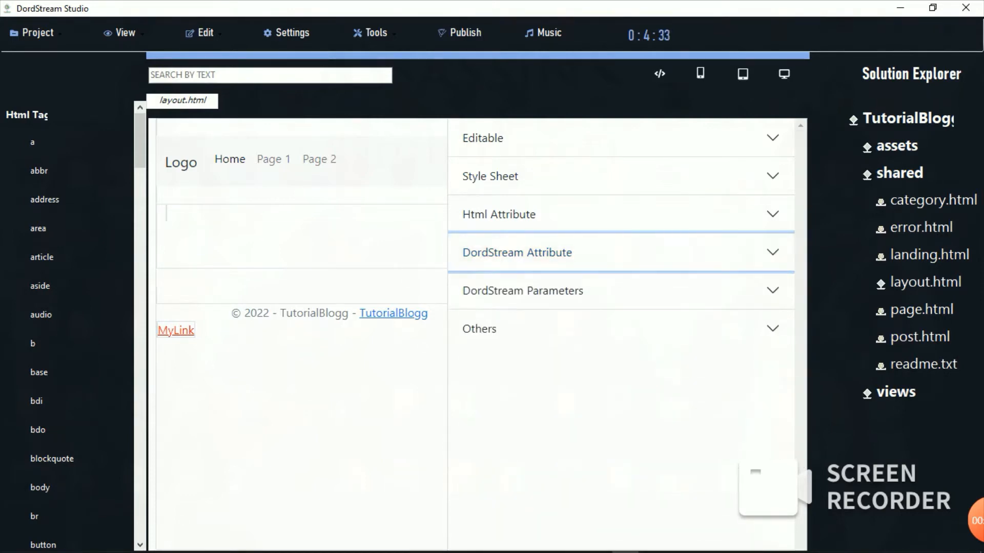
Step: Open DordStream Parameters and its ds-audio dropdown, then expand the Others section
left_click(622, 291)
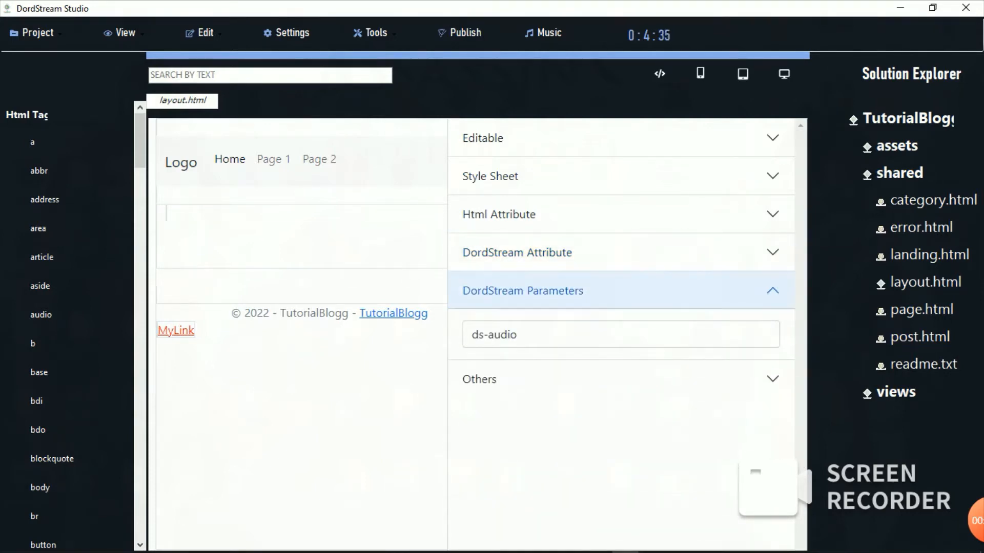
left_click(621, 335)
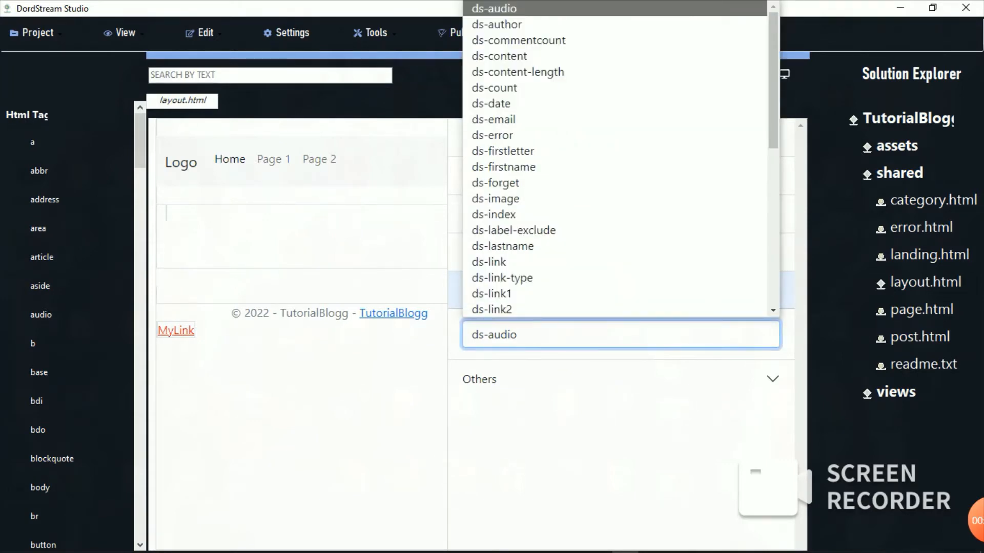
left_click_drag(773, 102, 773, 295)
left_click(622, 379)
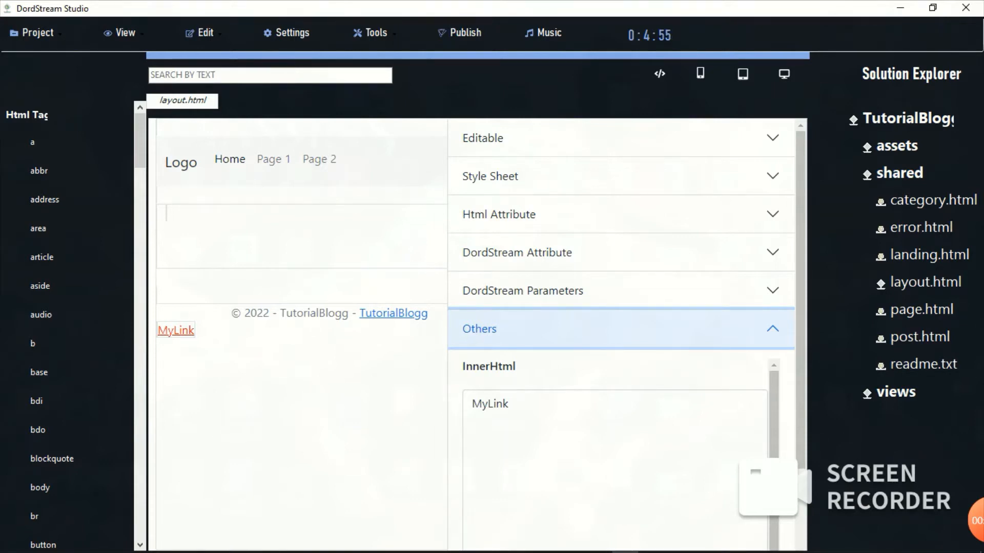
Step: Change the link's InnerText to 'InnerText' in the Others properties
left_click(621, 329)
left_click(621, 329)
scroll(621, 338, "down", 3)
scroll(615, 359, "down", 2)
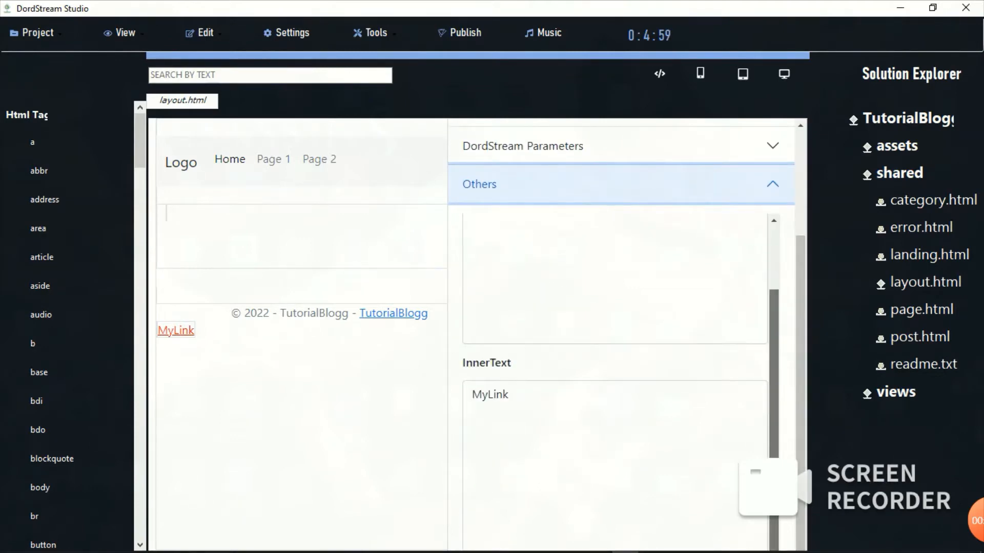
left_click_drag(774, 409, 773, 369)
left_click(543, 450)
key("BackSpace")
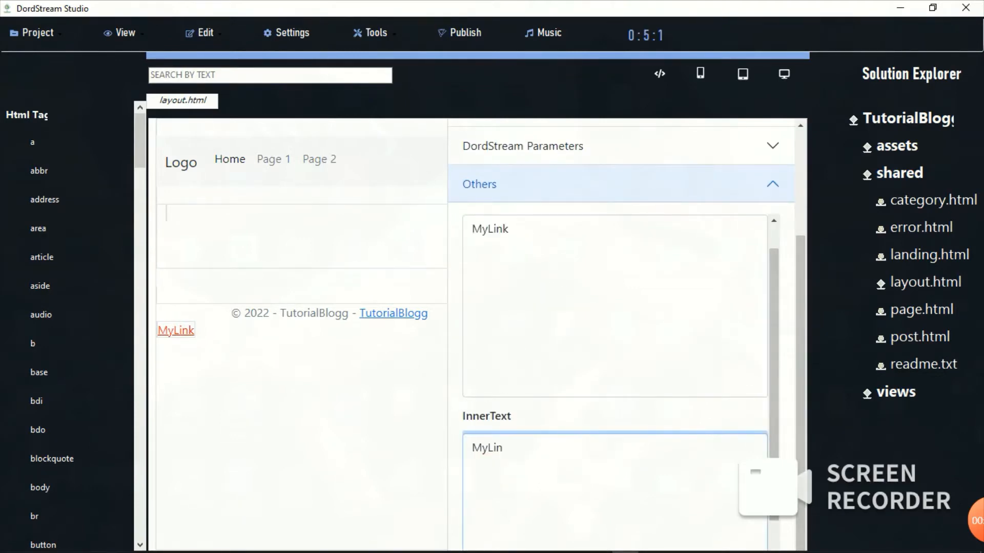
key("BackSpace")
key("BackSpace")
key("BackSpace")
key("BackSpace")
key("BackSpace")
type("Inne")
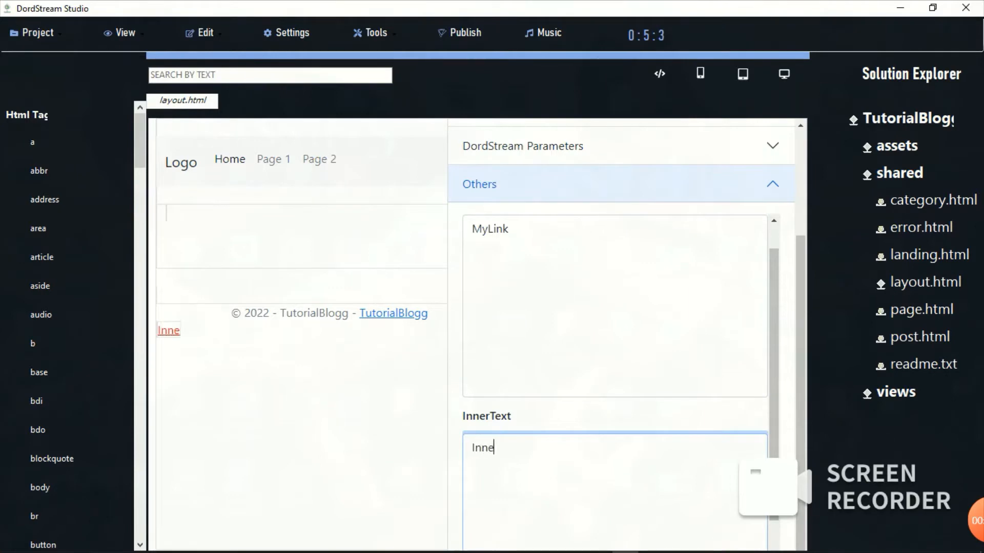
type("rText")
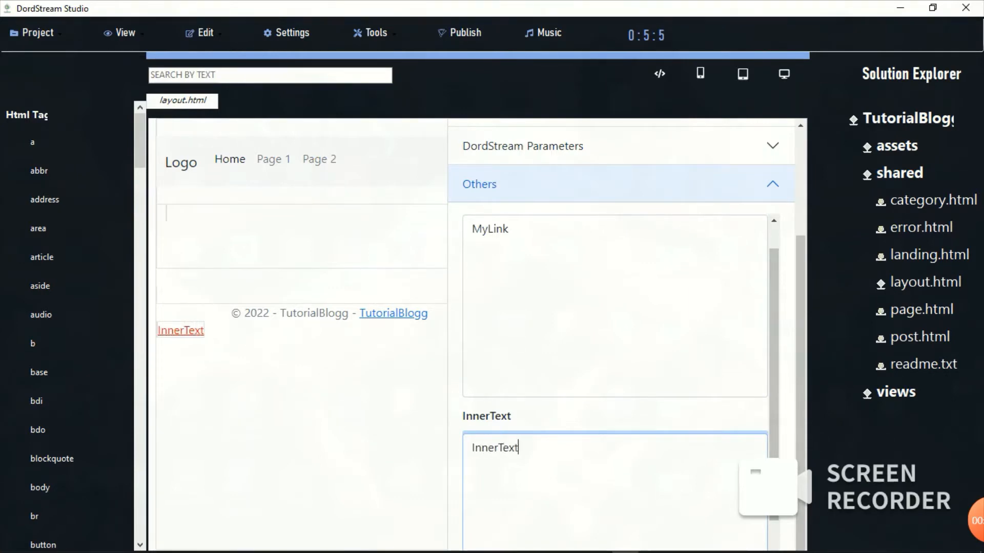
key("Return")
Step: Restore the InnerText to MyLink and collapse the Others section
key("BackSpace")
key("BackSpace")
key("BackSpace")
key("BackSpace")
key("BackSpace")
key("BackSpace")
key("BackSpace")
key("BackSpace")
key("BackSpace")
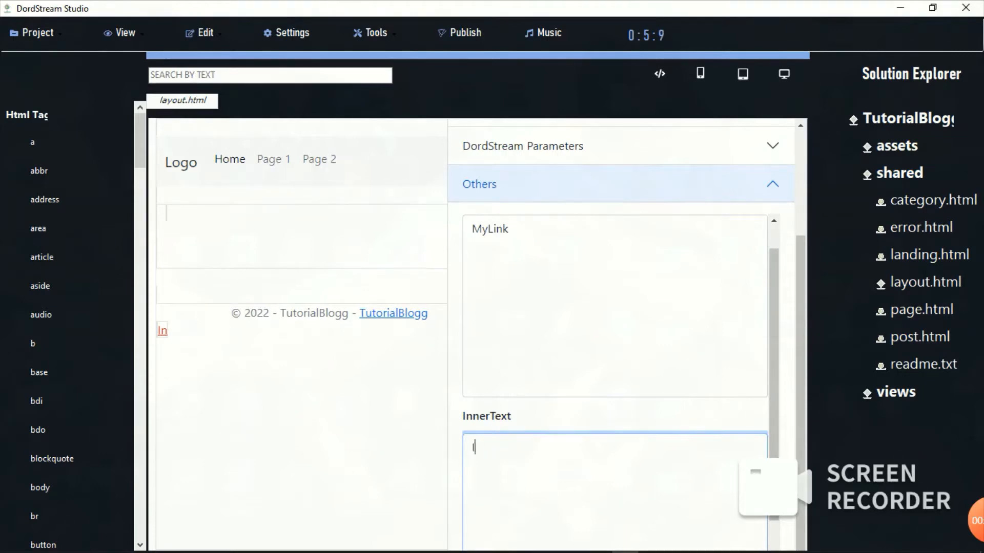
key("BackSpace")
type("MyLibk")
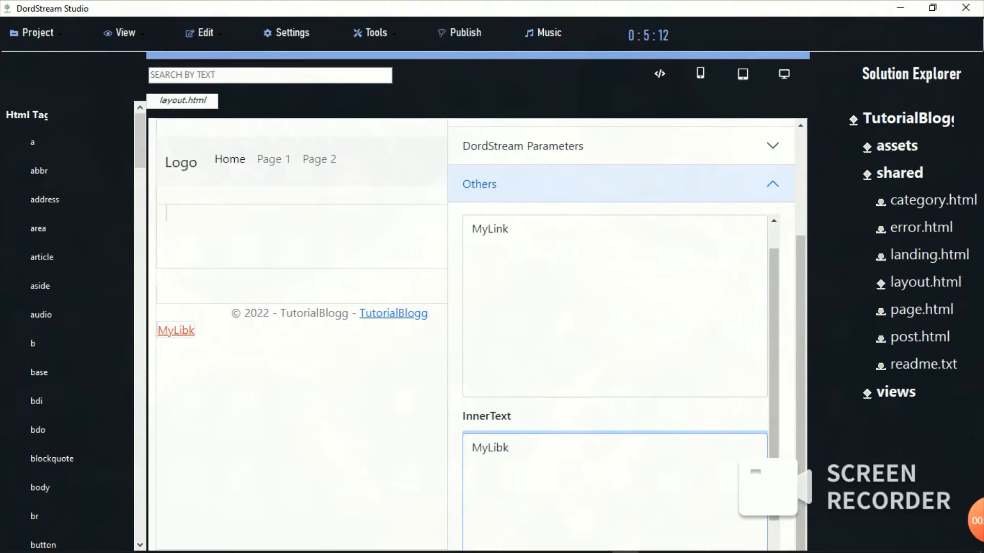
key("BackSpace")
type("nk")
left_click_drag(774, 328, 773, 298)
left_click(764, 184)
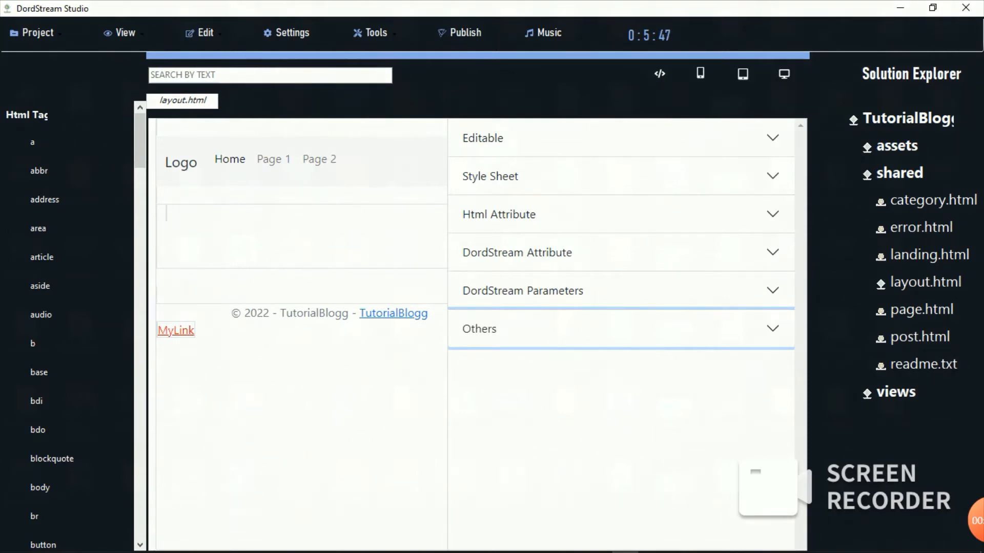
Step: Drag MyLink into the section under the navbar, then pick the h2 tag from Html Tag
left_click_drag(176, 330, 186, 214)
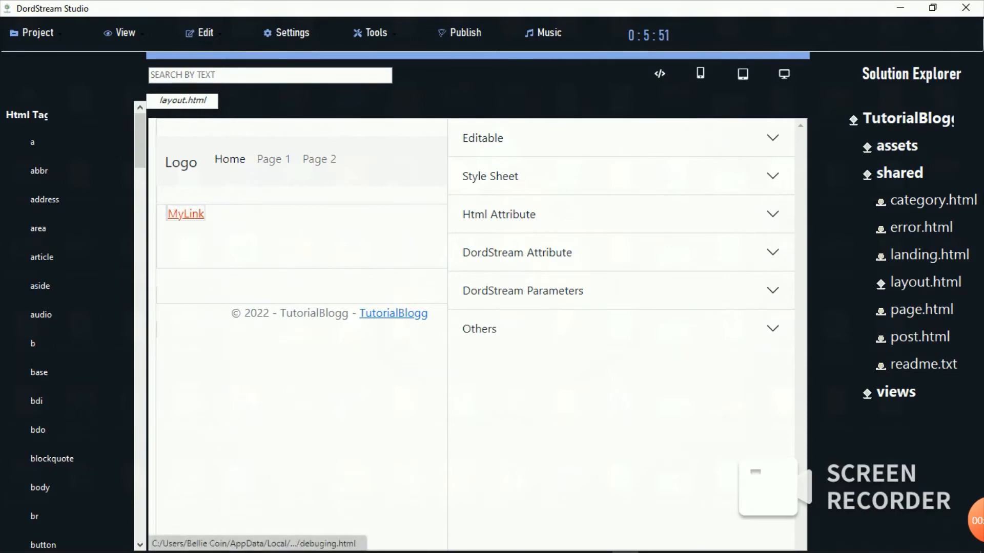
left_click(26, 116)
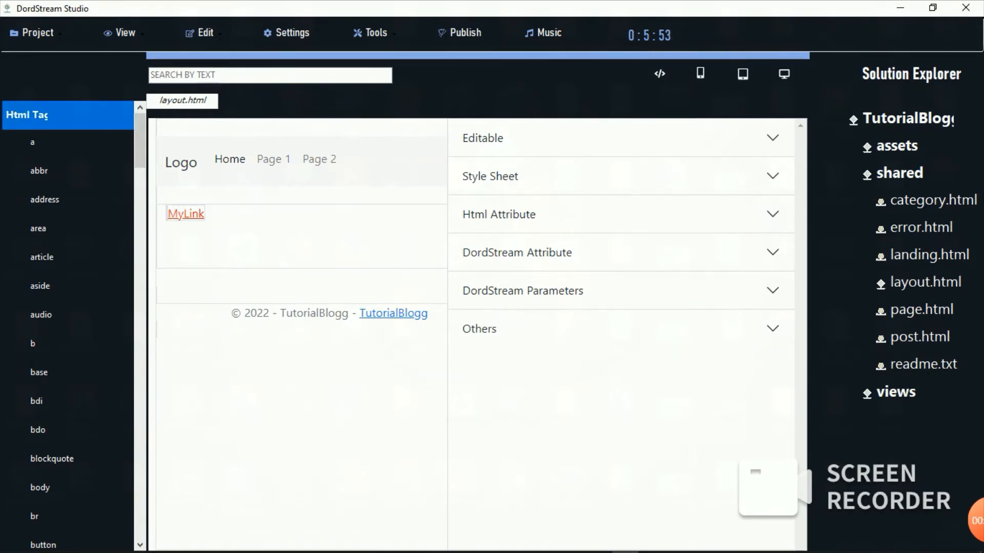
left_click_drag(140, 141, 140, 268)
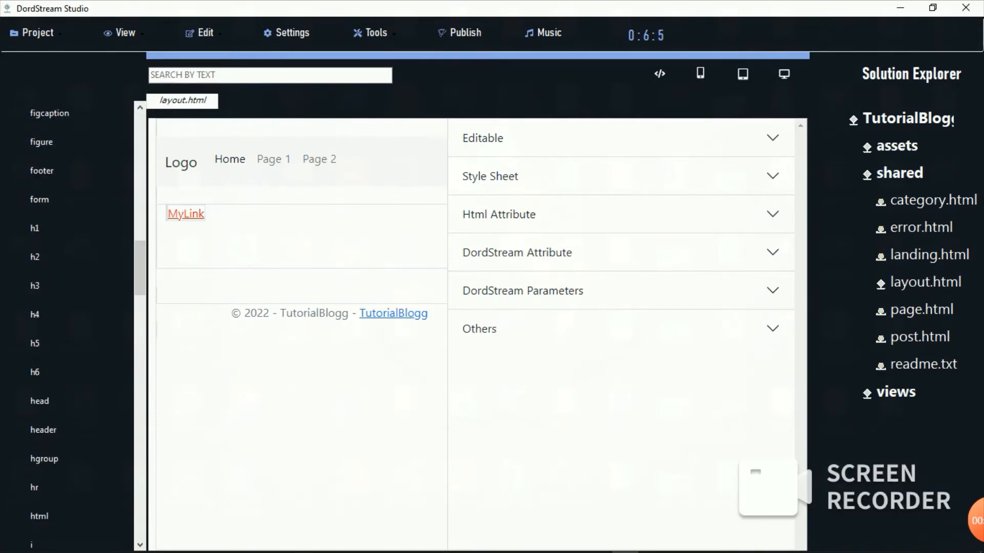
left_click(35, 257)
Step: Drop an h2 heading 'The is H2Tag' beneath MyLink and collapse Html Tag
left_click_drag(205, 354, 212, 219)
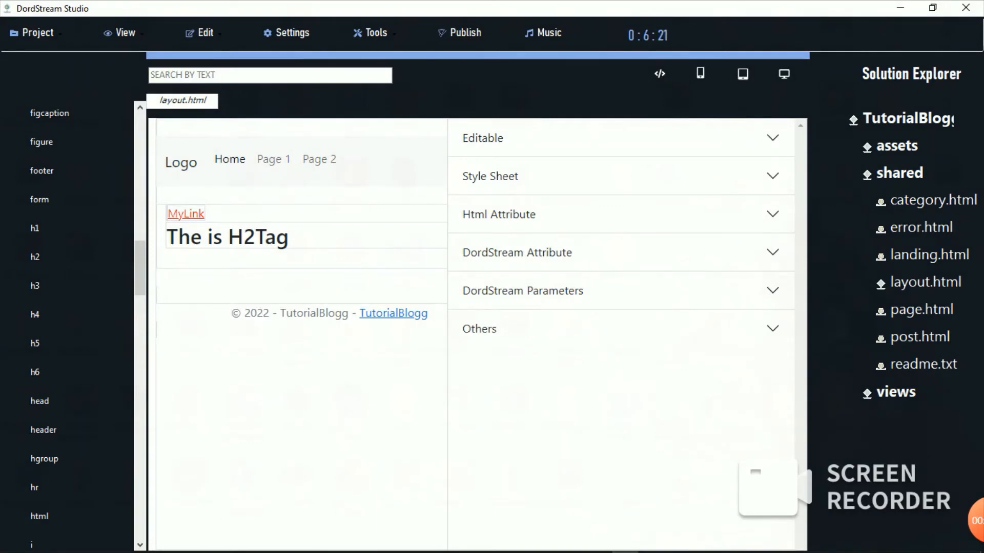
scroll(66, 328, "up", 10)
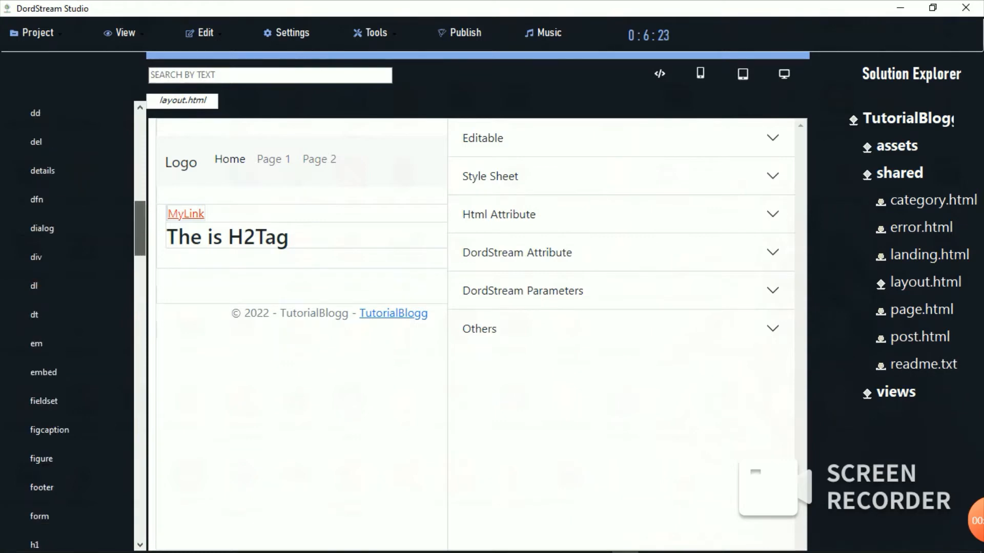
double_click(27, 115)
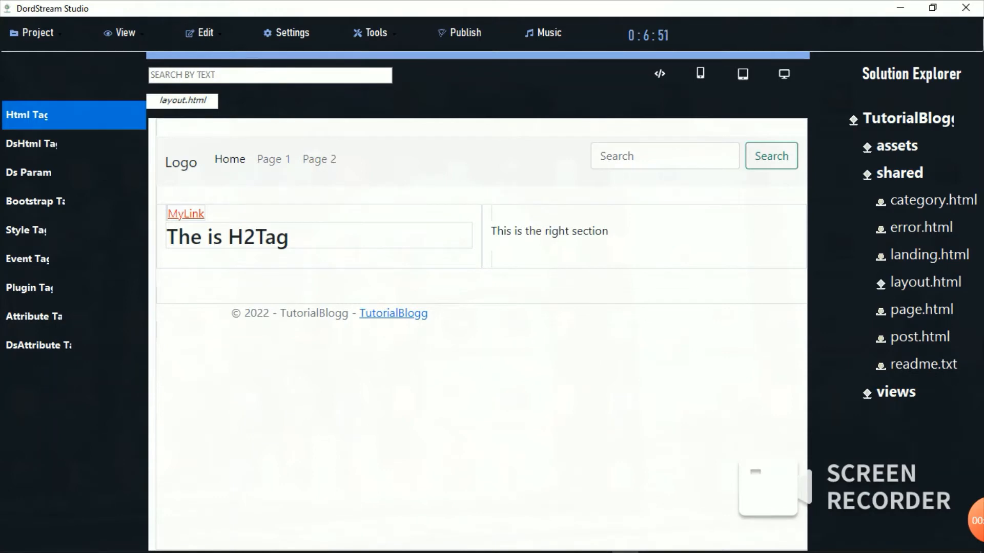
Step: Expand Plugin Tag and scroll through its Bootstrap components like accordion, alert and badge
double_click(29, 288)
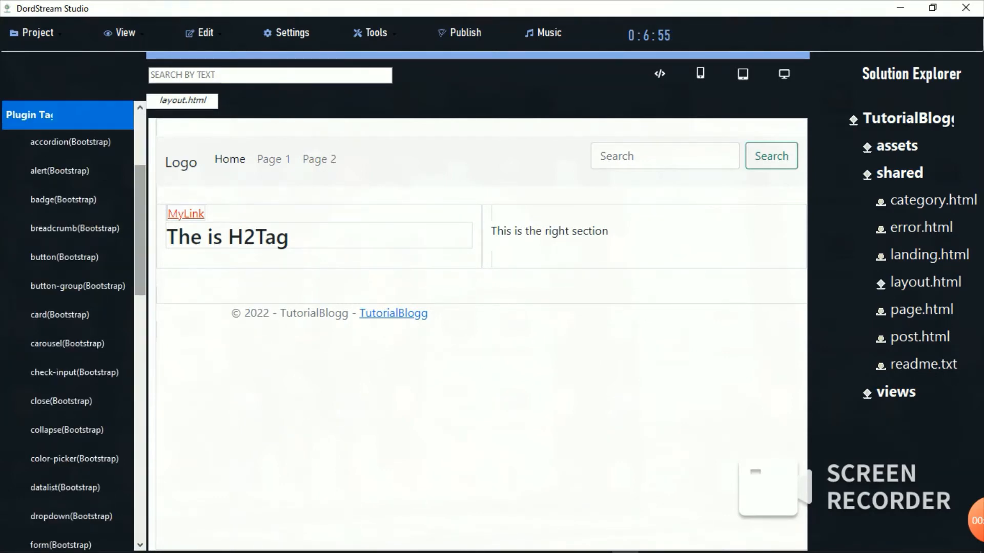
scroll(68, 328, "down", 10)
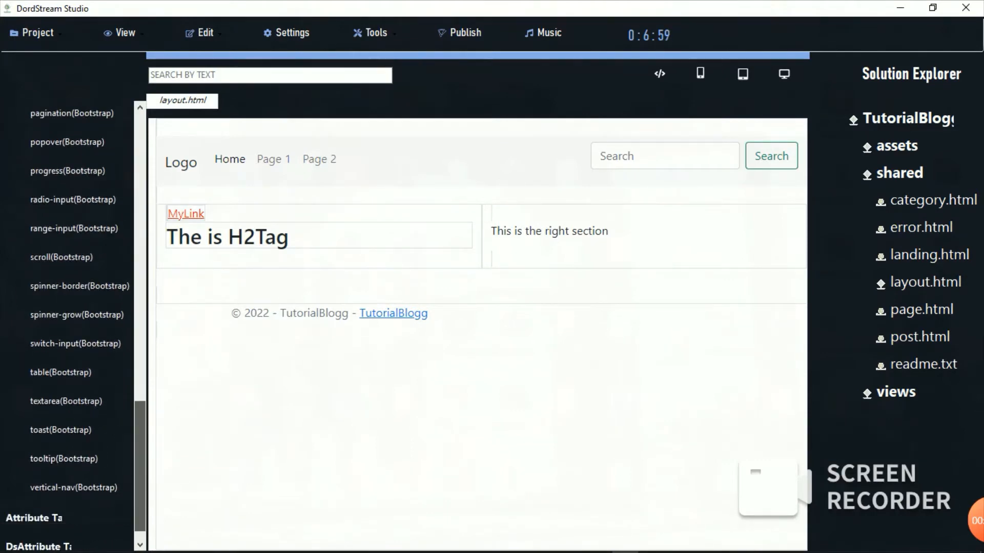
scroll(68, 328, "up", 10)
scroll(68, 328, "down", 5)
scroll(68, 328, "down", 5)
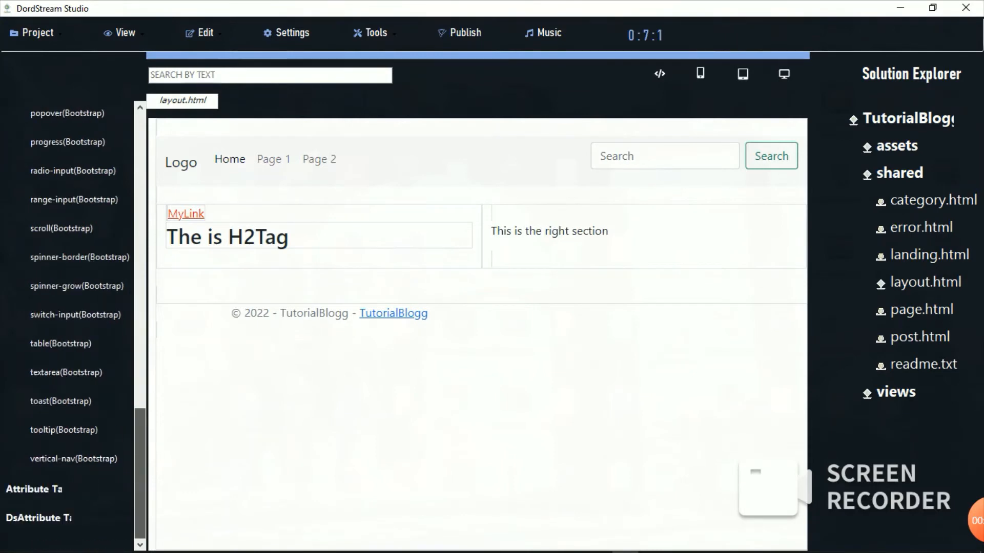
scroll(67, 328, "up", 10)
scroll(67, 328, "down", 10)
scroll(67, 328, "up", 10)
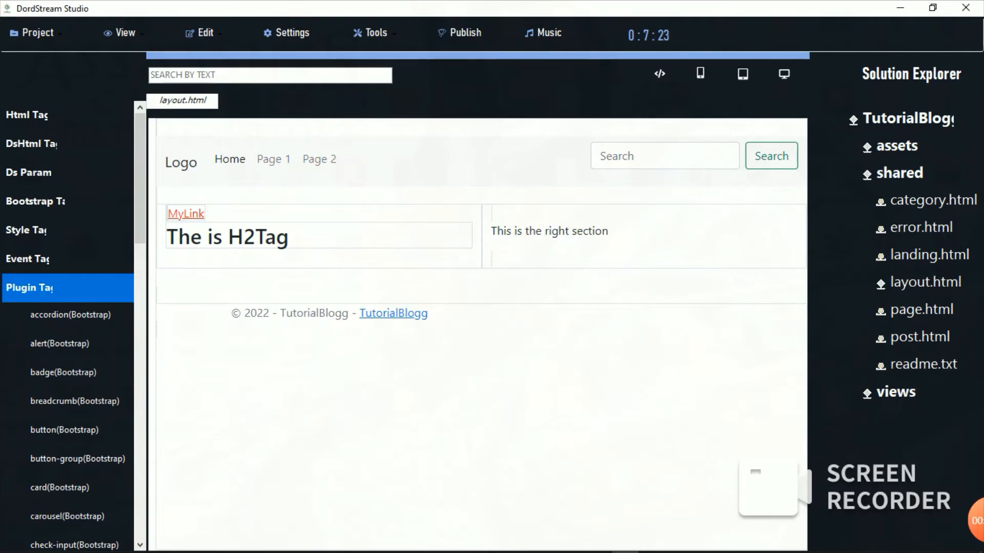
scroll(67, 328, "down", 2)
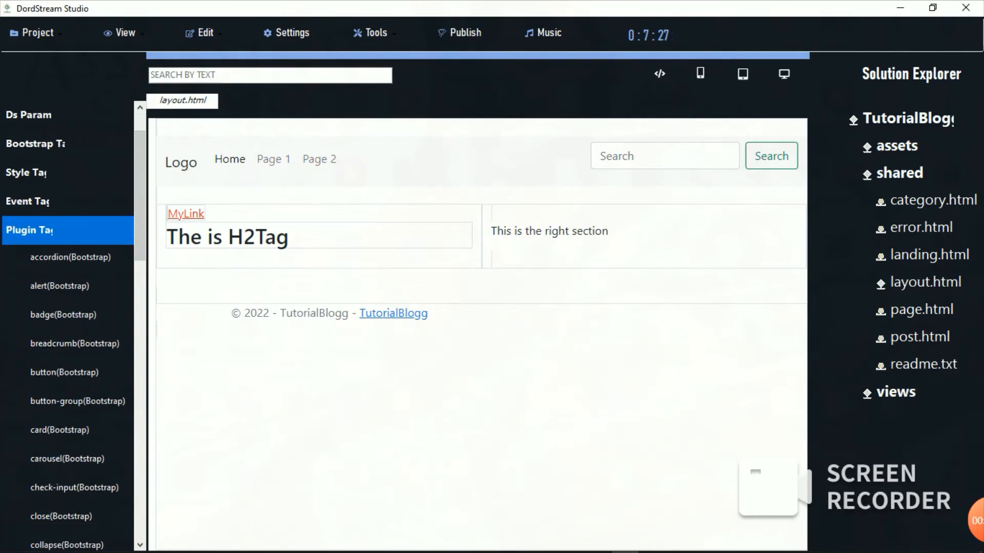
Step: Drop a Bootstrap accordion below the footer and toggle Accordion Items #1–#3 open and closed in the preview
left_click_drag(70, 257, 328, 385)
left_click(481, 360)
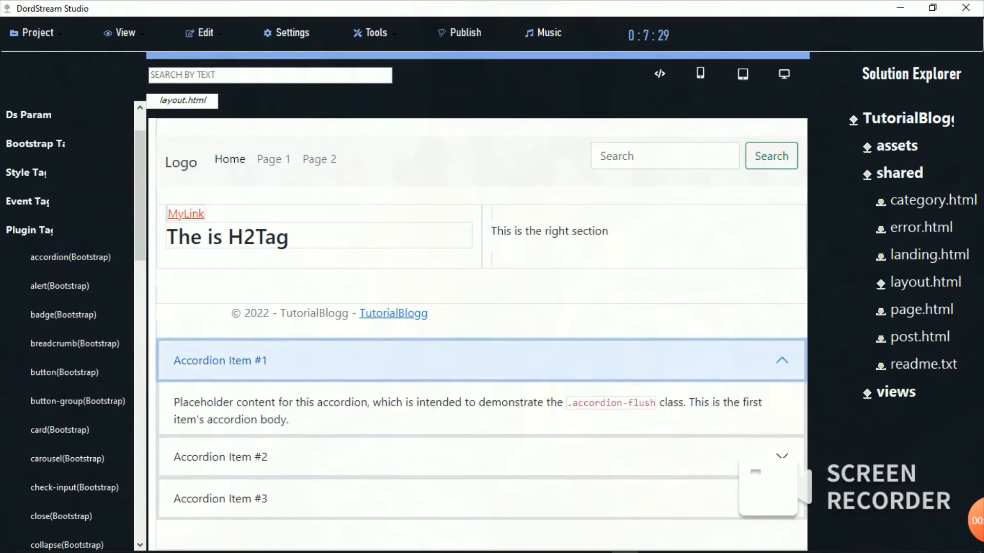
left_click(481, 361)
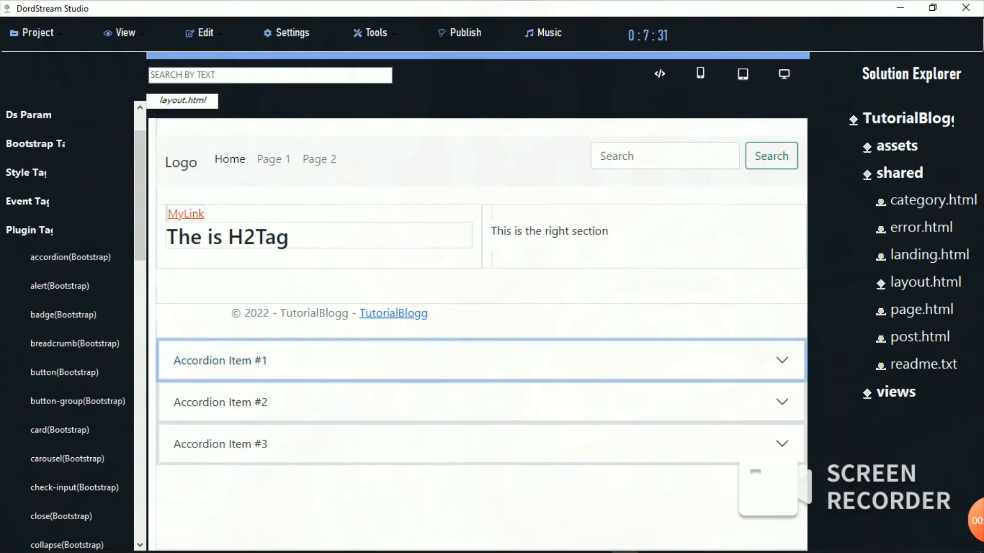
left_click(481, 361)
left_click(482, 361)
left_click(482, 361)
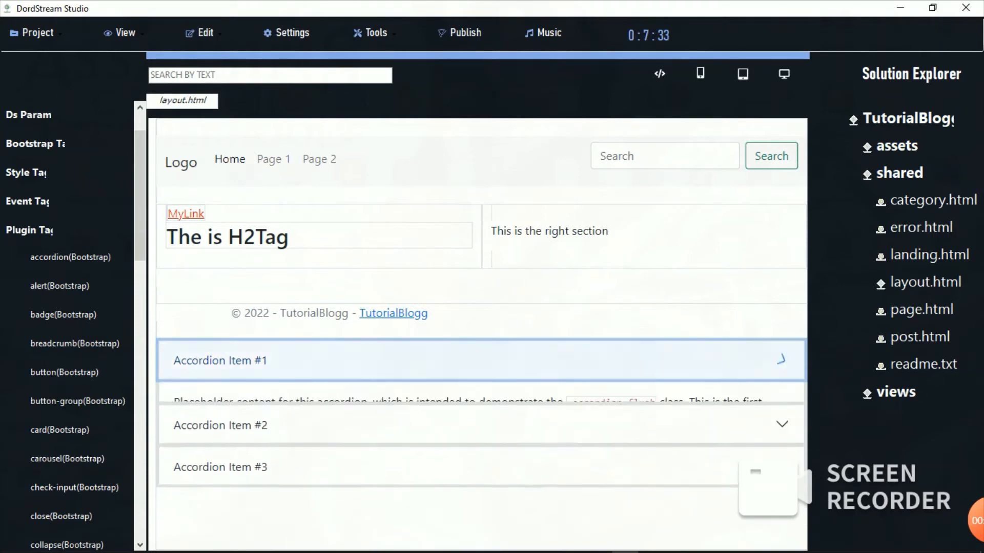
left_click(482, 361)
left_click(481, 402)
left_click(481, 402)
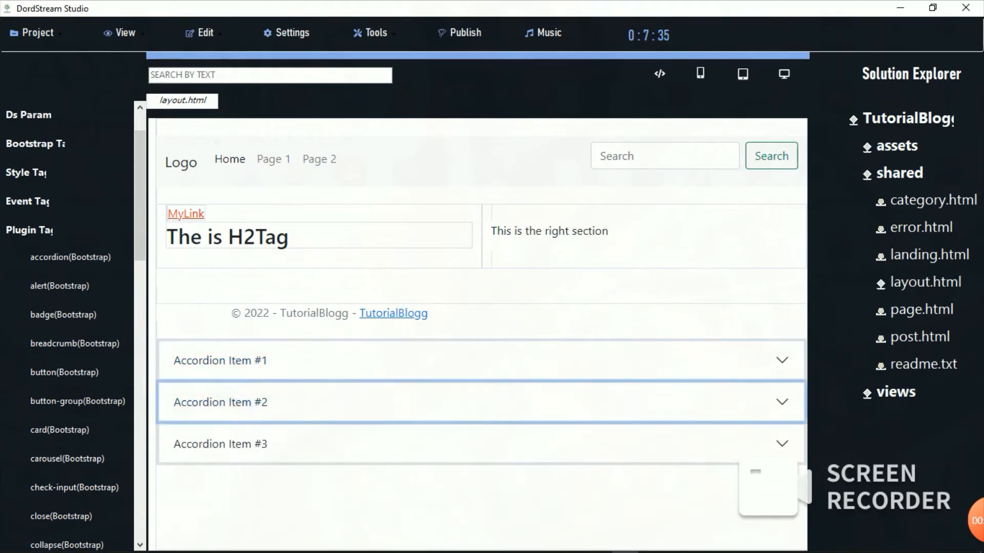
left_click(481, 444)
left_click(482, 444)
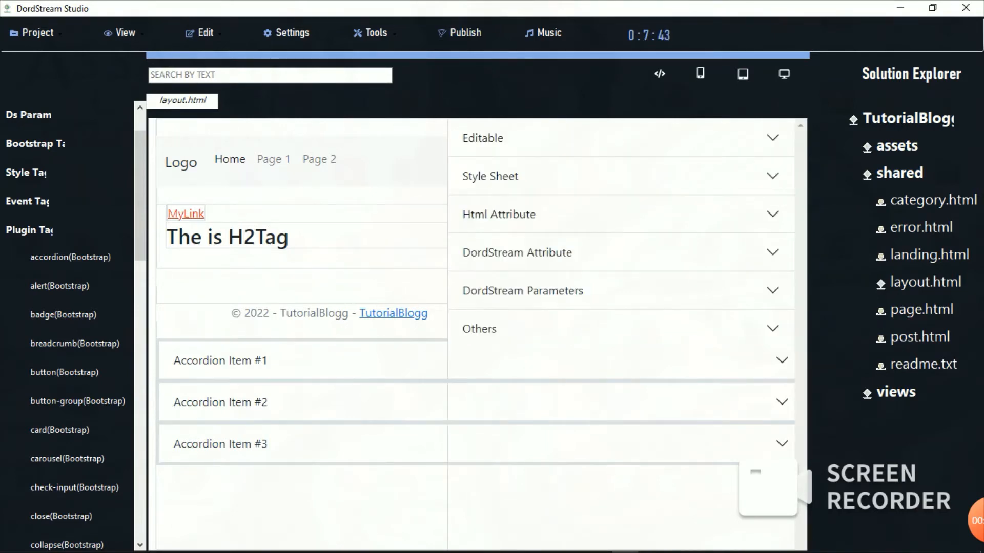
Step: Show the first accordion header's Html Attribute settings and set Editable to Yes
left_click(220, 361)
left_click(499, 214)
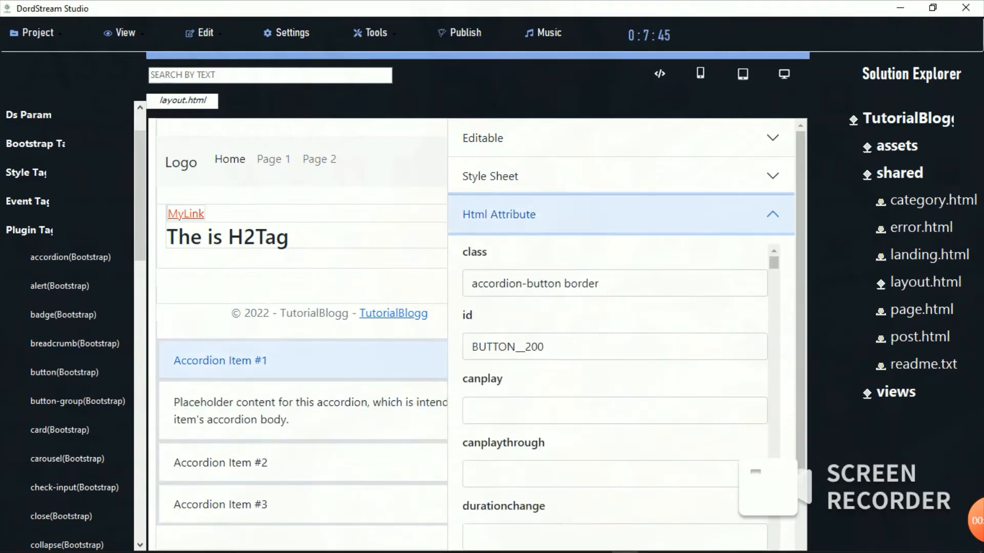
left_click(614, 283)
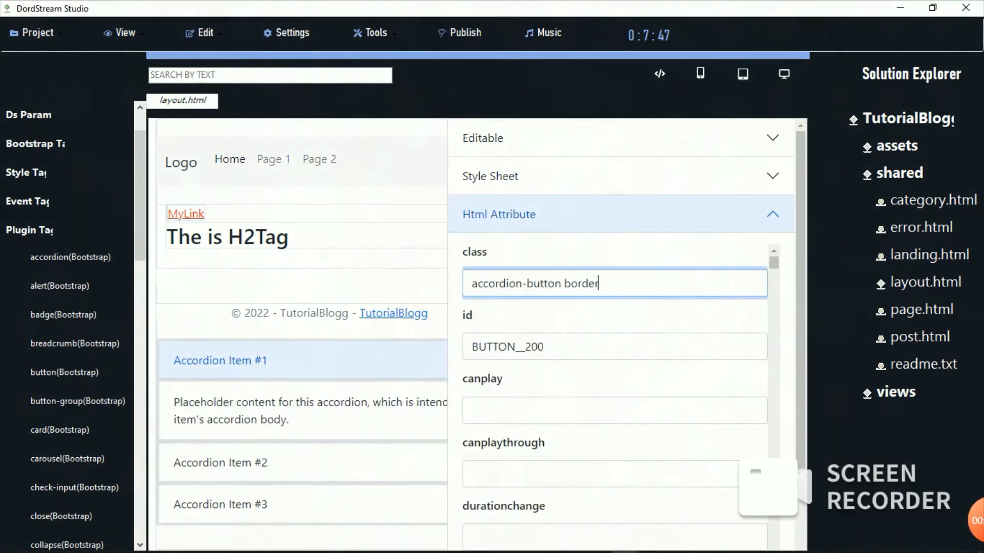
left_click(615, 139)
left_click(615, 182)
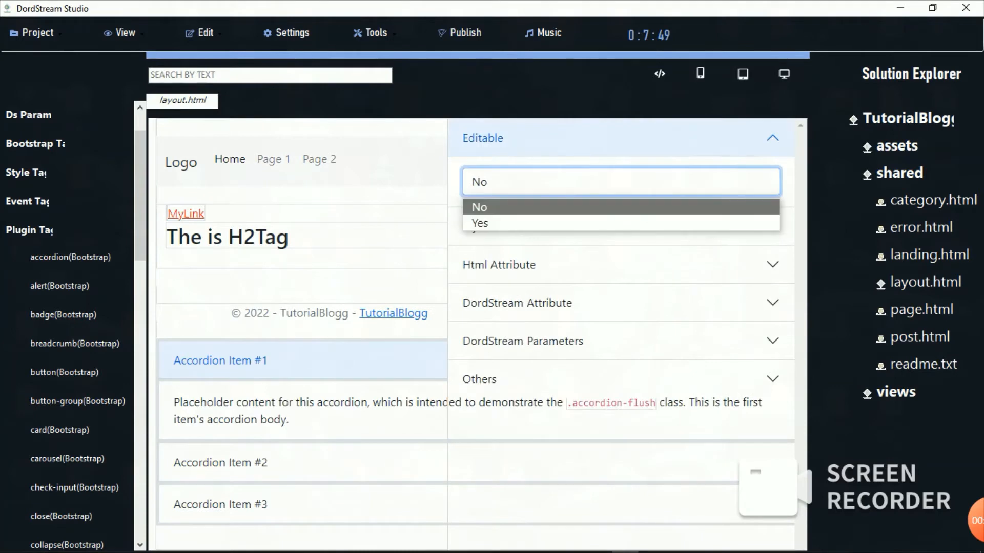
left_click(615, 222)
Step: Toggle the first item, set Editable back to No, and reveal InnerHtml and InnerText under Others
left_click(303, 361)
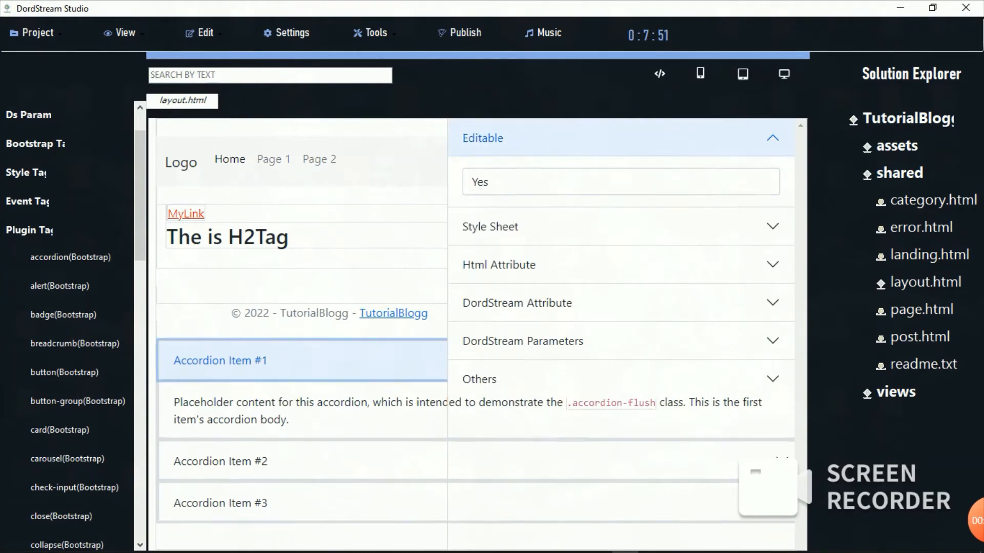
left_click(302, 361)
left_click(303, 361)
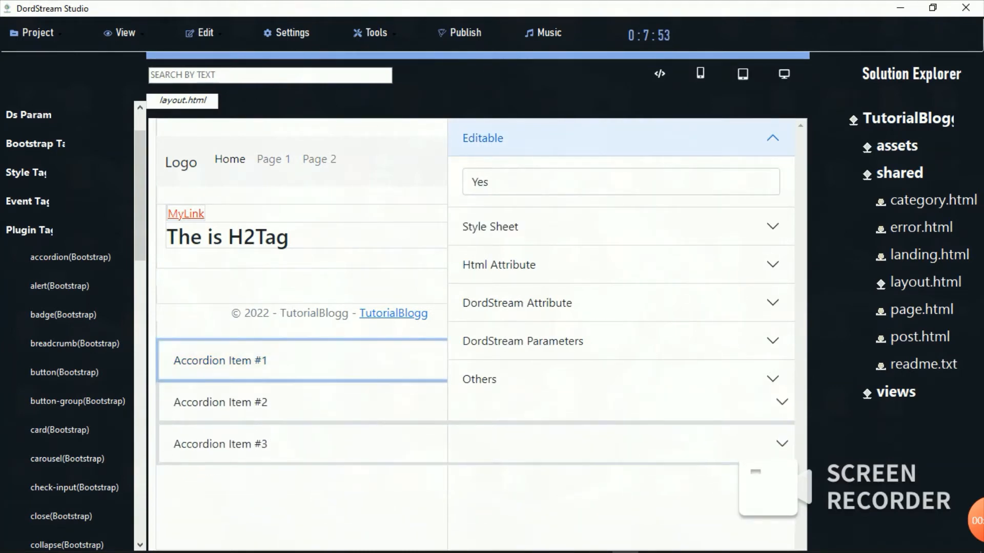
left_click(621, 182)
left_click(621, 207)
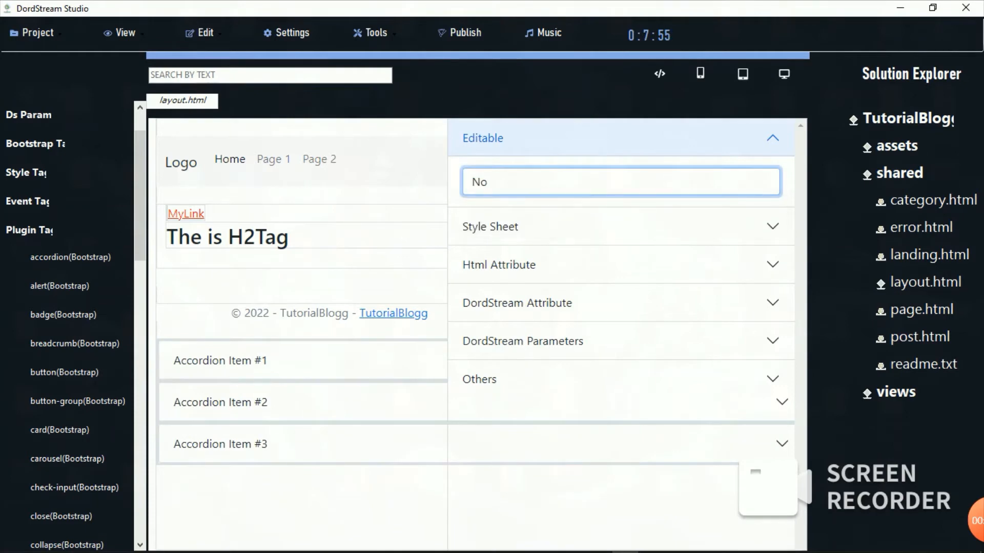
left_click(621, 379)
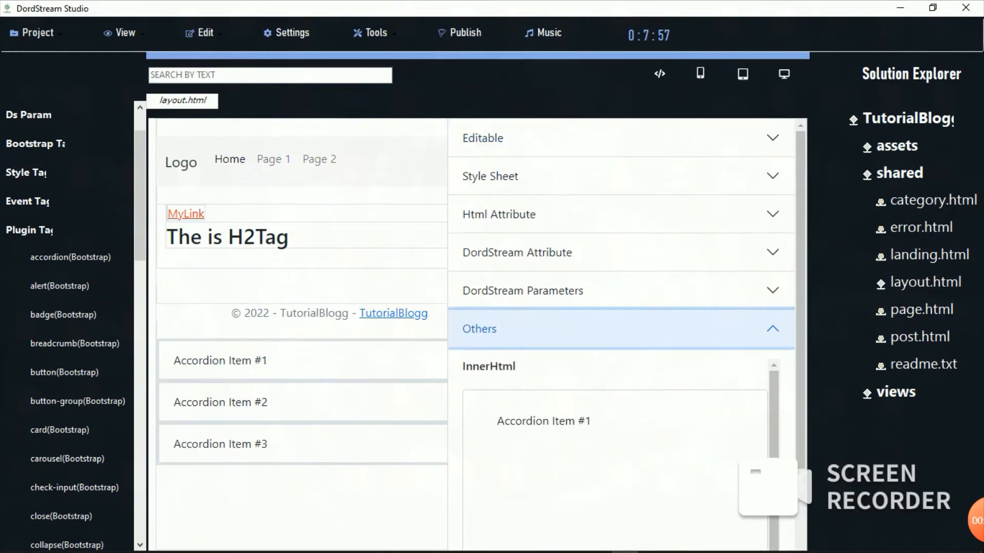
scroll(621, 333, "down", 3)
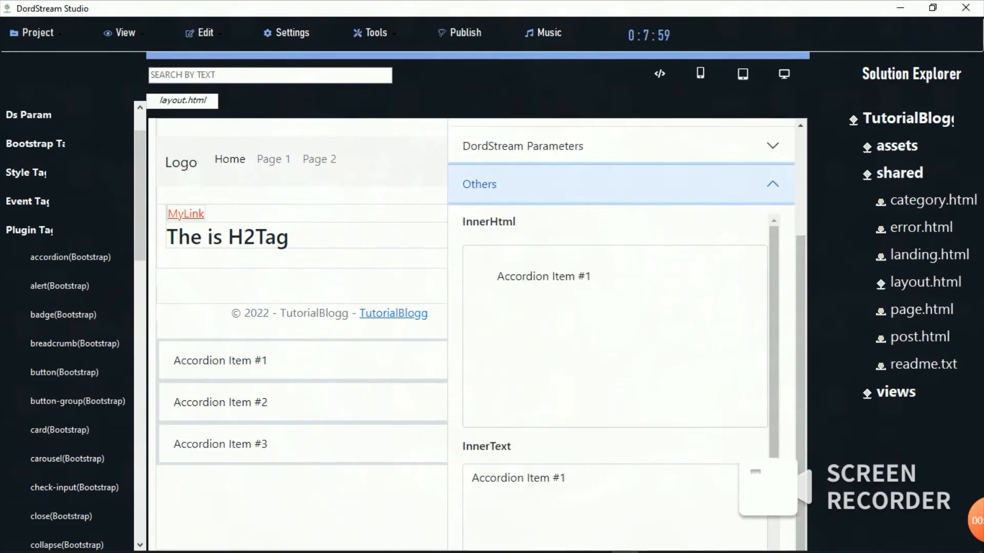
Step: Change the first accordion header's InnerText to 'Rencent post'
left_click(568, 478)
key("BackSpace")
key("BackSpace")
key("BackSpace")
key("BackSpace")
key("BackSpace")
key("BackSpace")
key("BackSpace")
key("BackSpace")
key("BackSpace")
key("BackSpace")
key("BackSpace")
key("BackSpace")
key("BackSpace")
key("BackSpace")
key("BackSpace")
key("BackSpace")
key("BackSpace")
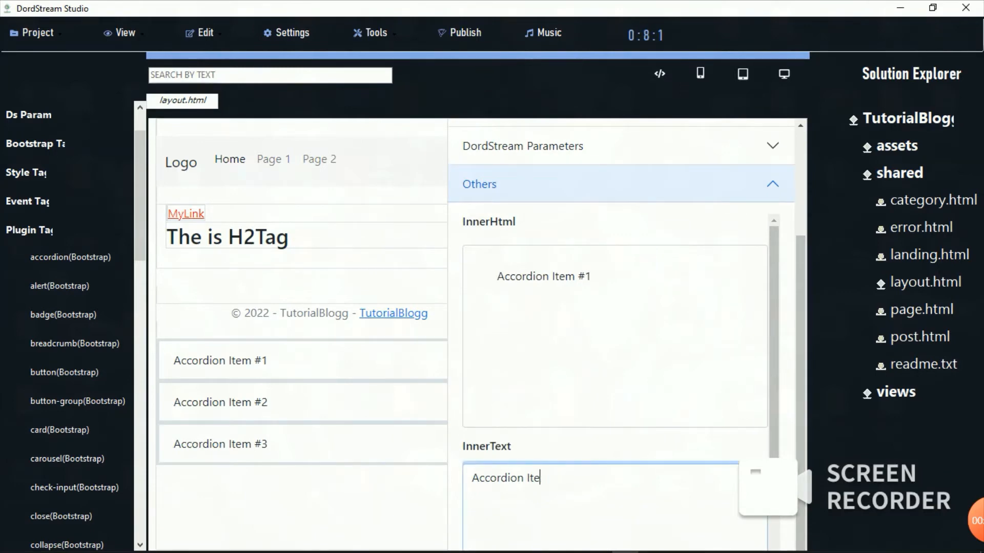
type("My")
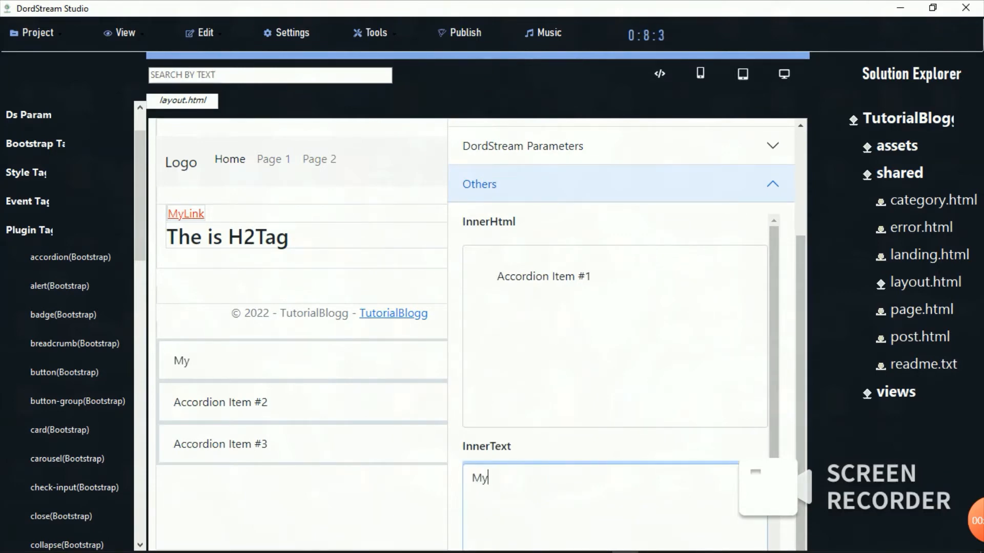
key("BackSpace")
key("BackSpace")
key("BackSpace")
type("Rencent post")
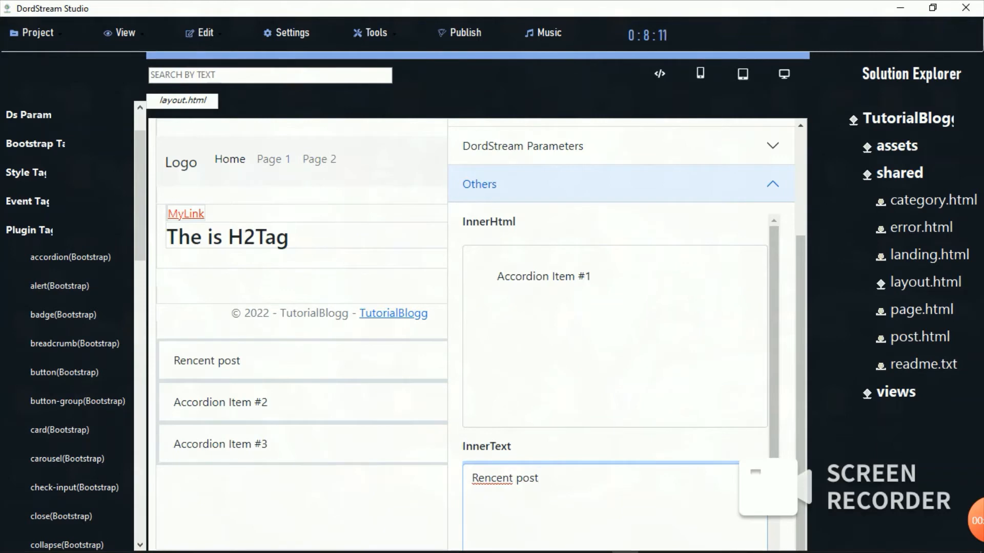
Step: Change the second accordion header's InnerText to 'Feature Post'
left_click(221, 403)
left_click(221, 403)
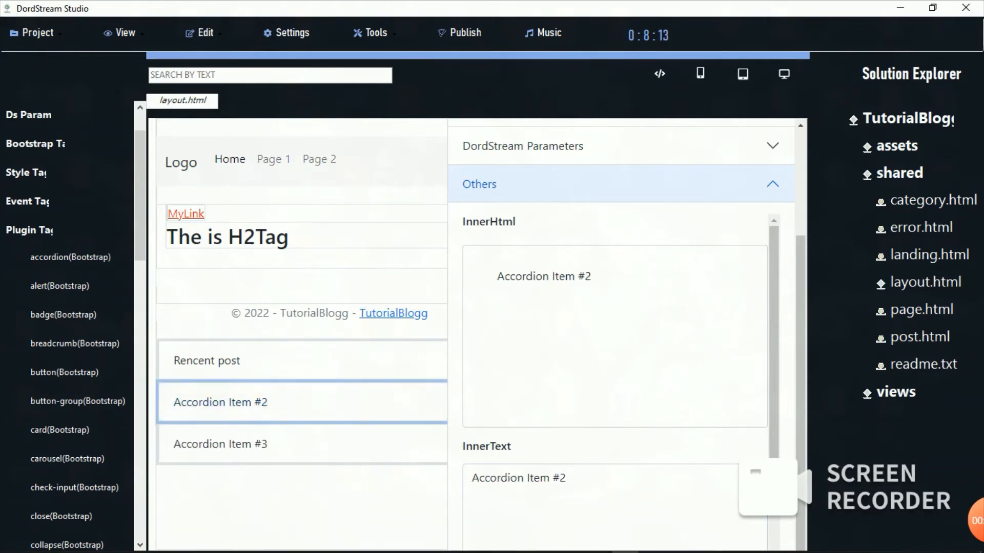
left_click(568, 479)
key("BackSpace")
key("BackSpace")
key("BackSpace")
key("BackSpace")
key("BackSpace")
key("BackSpace")
key("BackSpace")
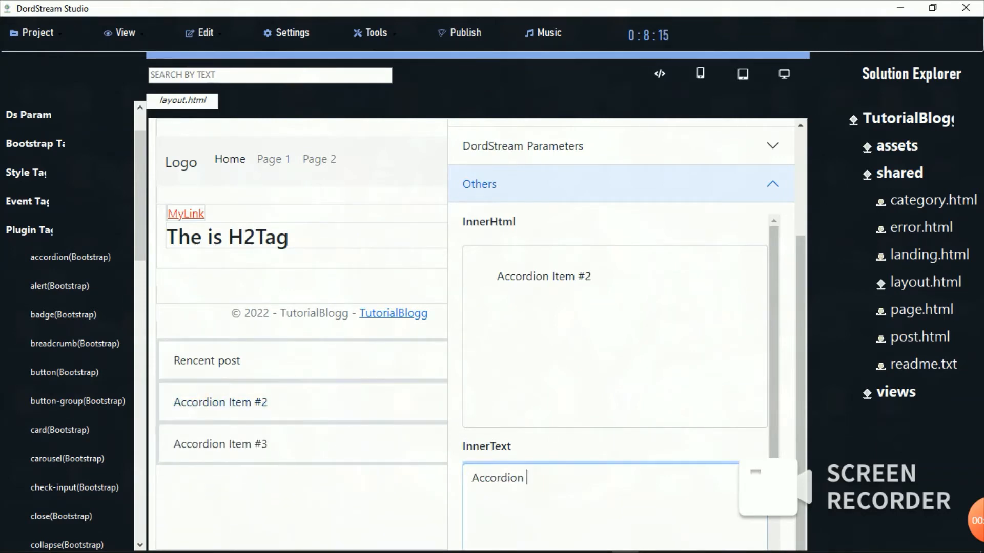
key("BackSpace")
key("BackSpace")
key("BackSpace")
key("BackSpace")
key("BackSpace")
key("BackSpace")
key("BackSpace")
key("BackSpace")
key("BackSpace")
key("BackSpace")
type("Featu")
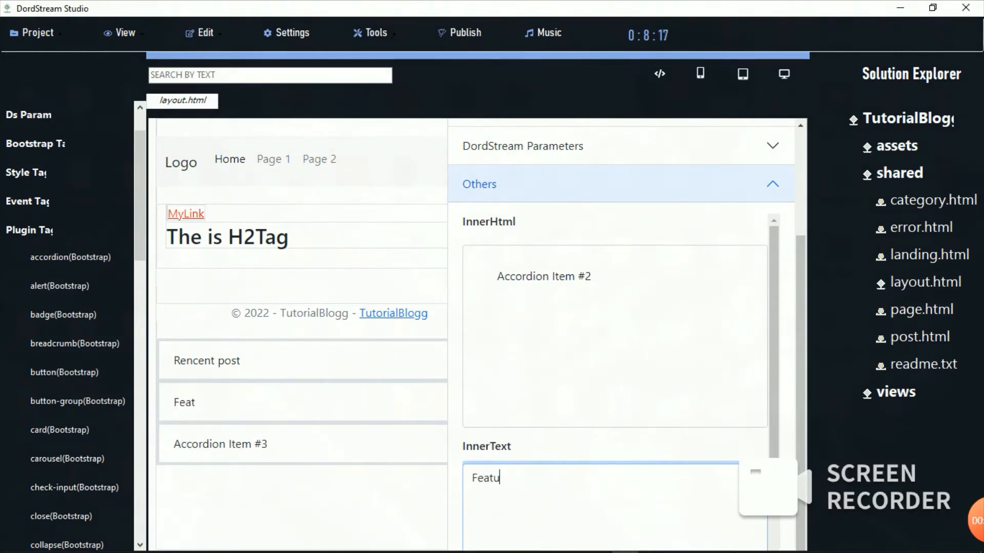
type("re Post")
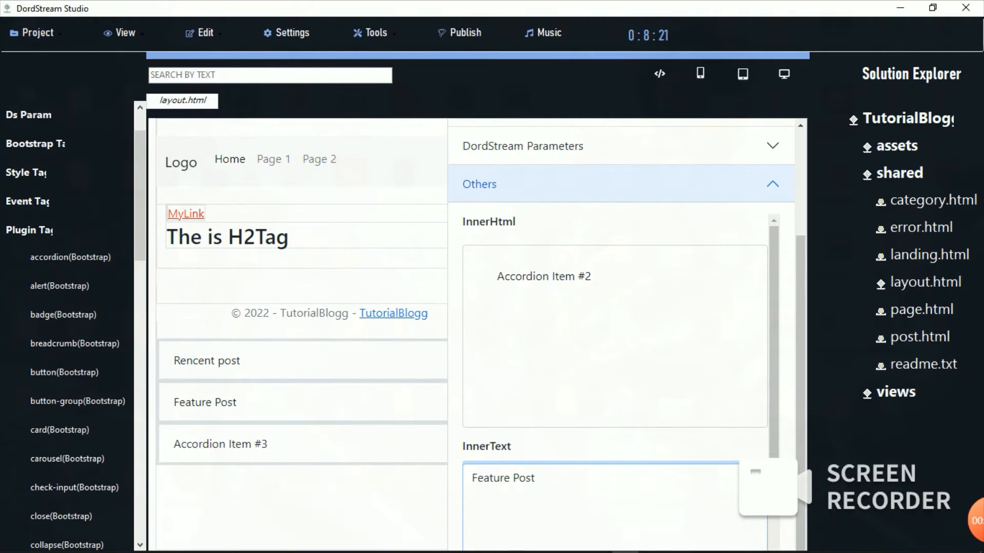
Step: Change the third accordion header's InnerText to 'Popular Post'
left_click(301, 361)
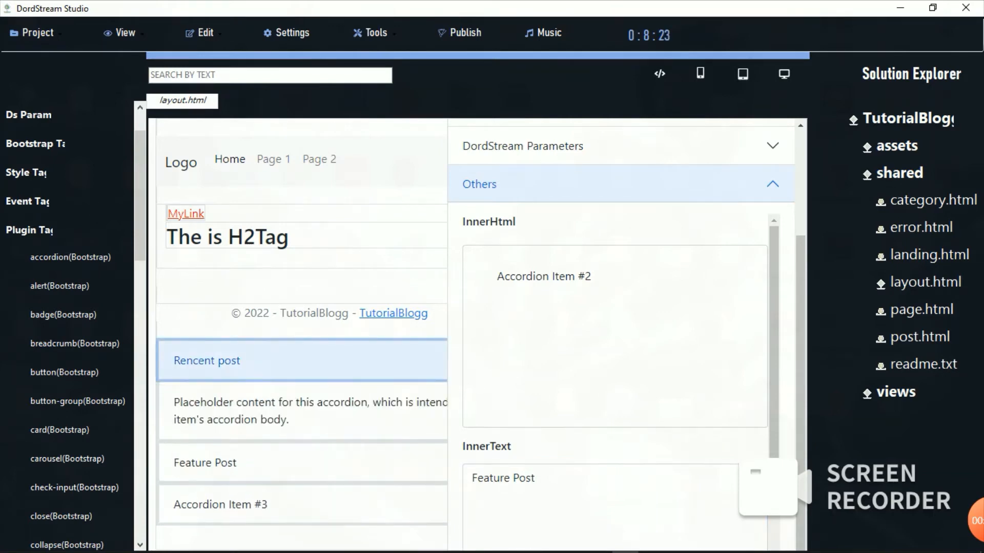
left_click(301, 361)
left_click(302, 445)
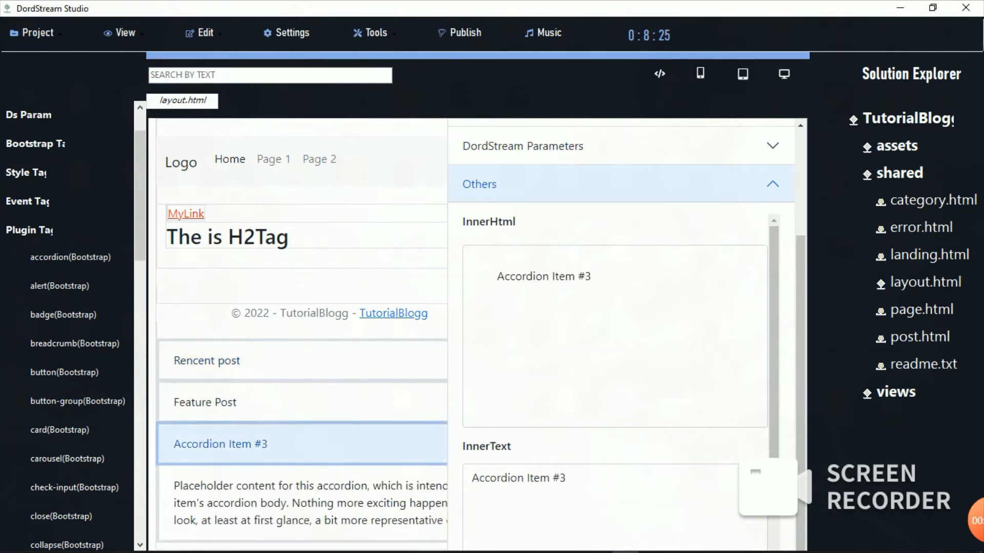
left_click(570, 478)
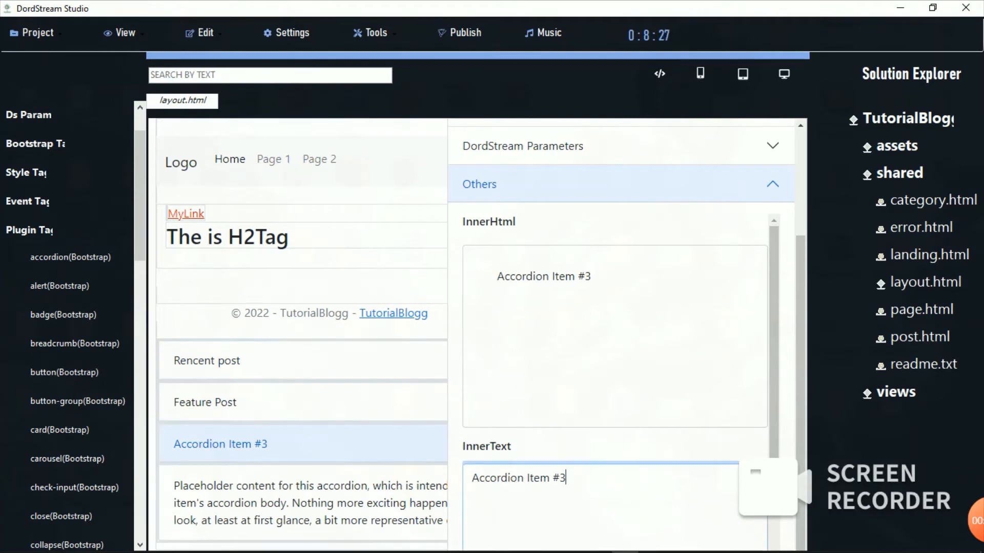
key("BackSpace")
key("BackSpace")
key("BackSpace")
key("BackSpace")
key("BackSpace")
key("BackSpace")
key("BackSpace")
key("BackSpace")
key("BackSpace")
key("BackSpace")
key("BackSpace")
key("BackSpace")
key("BackSpace")
key("BackSpace")
key("BackSpace")
key("BackSpace")
key("BackSpace")
type("Popu")
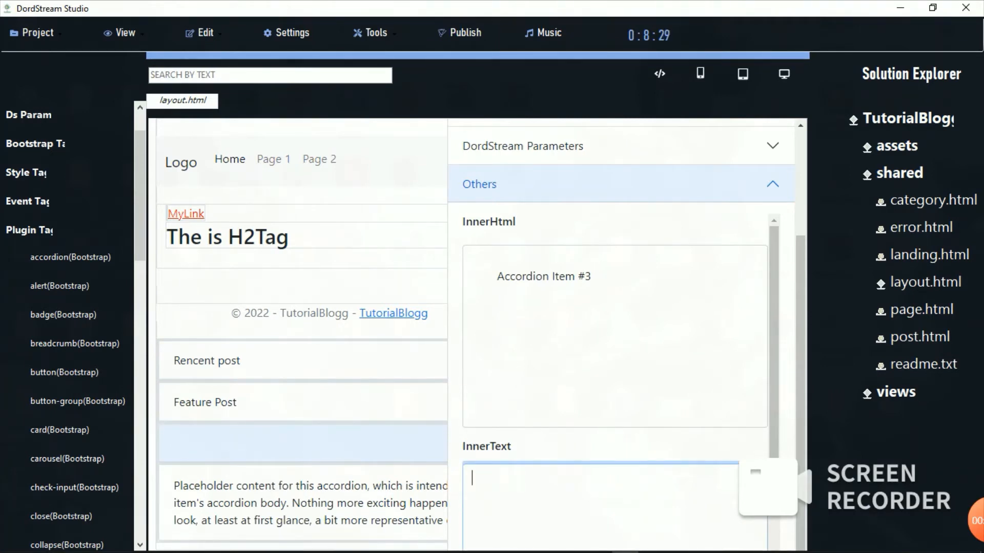
type("la")
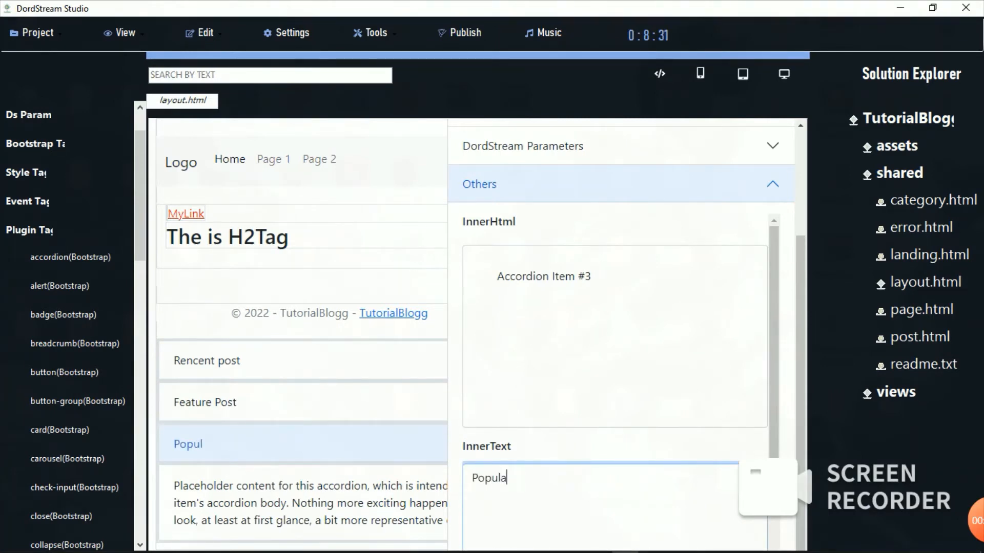
type("r Post")
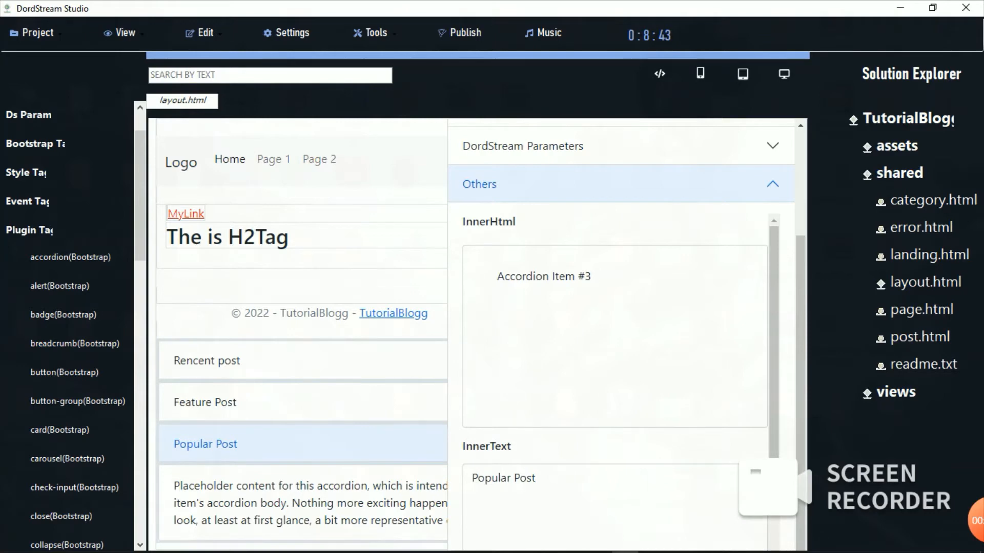
left_click(307, 258)
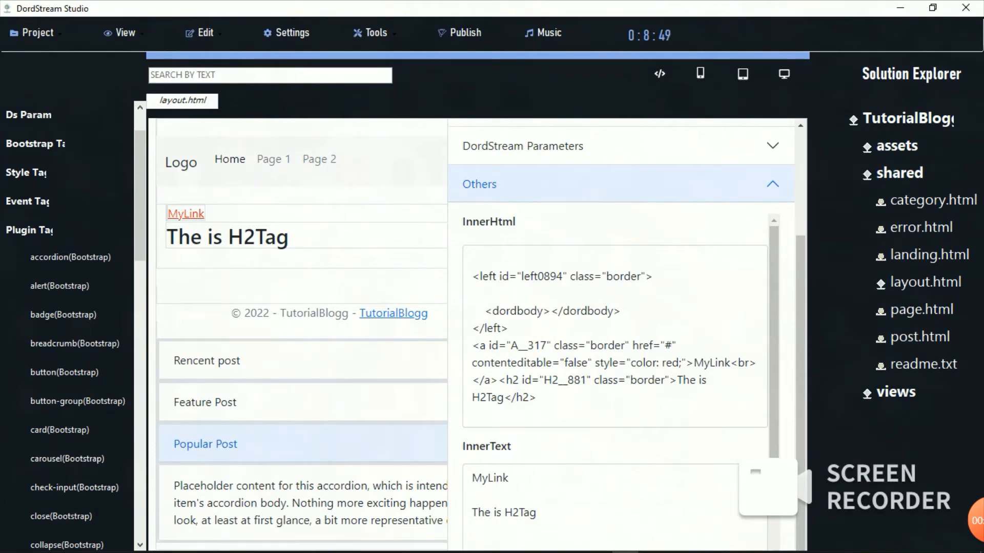
Step: Remove the accordion and insert a Bootstrap Left/Middle/Right button group below the footer
left_click_drag(231, 361, 669, 275)
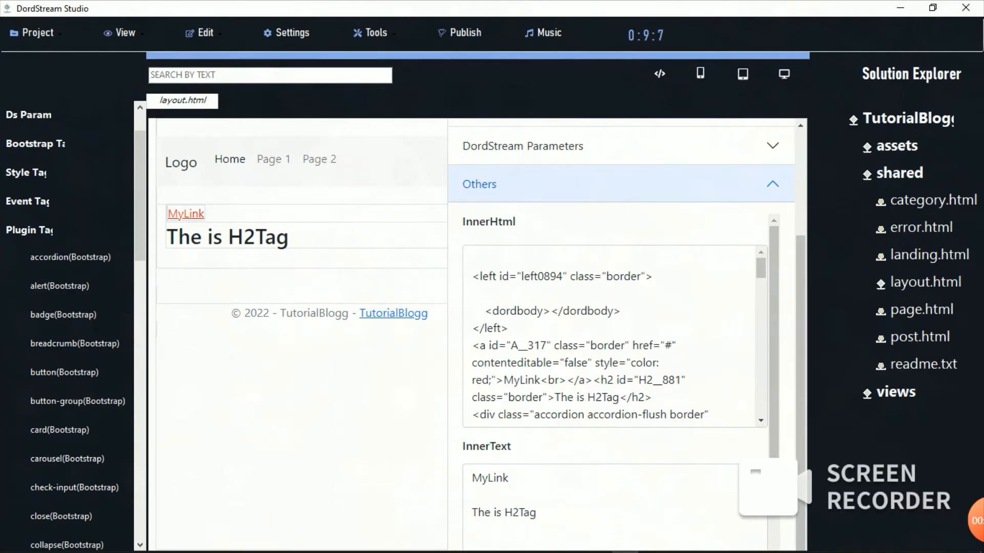
left_click(77, 402)
left_click(176, 336)
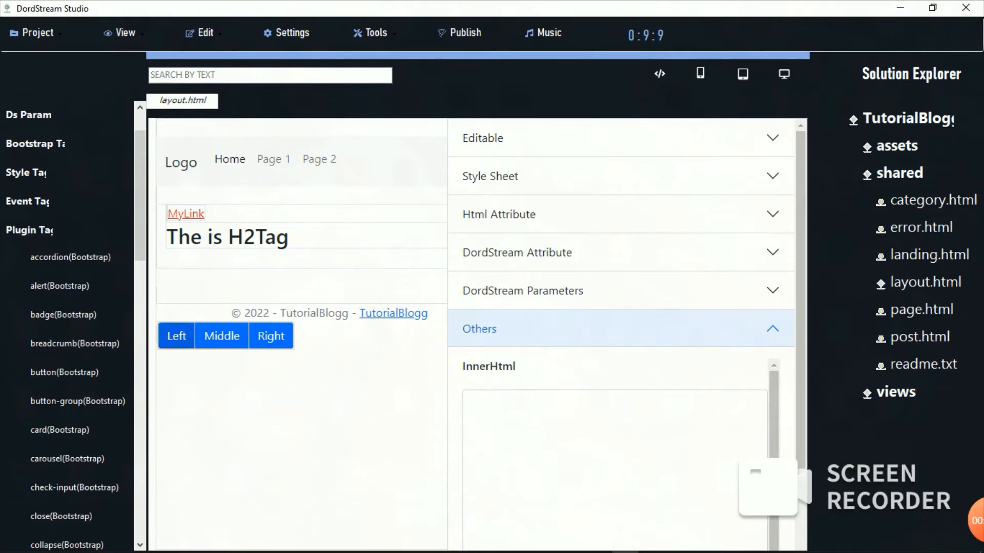
Step: Test the Left, Middle and Right buttons, then drag the buttons off the page
left_click(222, 337)
left_click(271, 336)
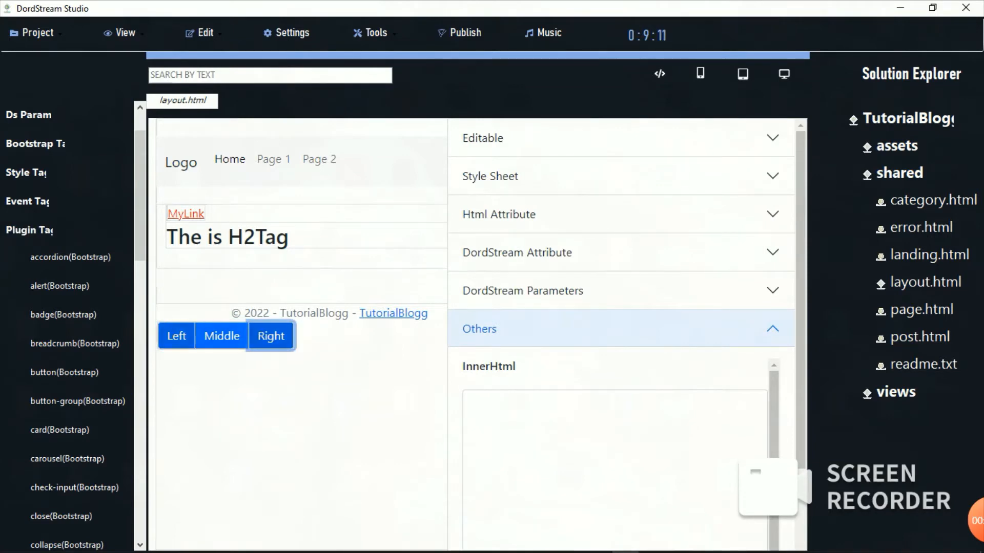
left_click(176, 336)
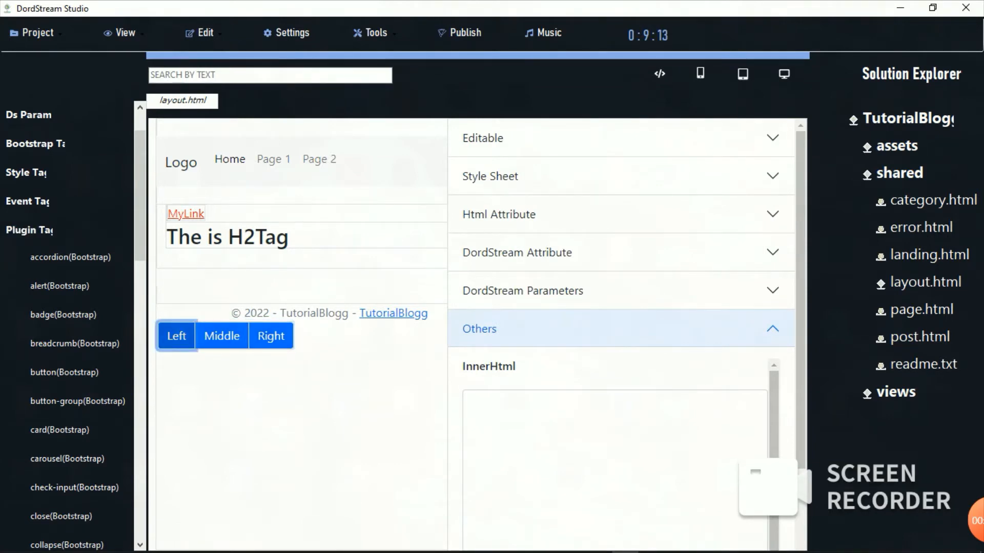
left_click_drag(176, 337, 575, 342)
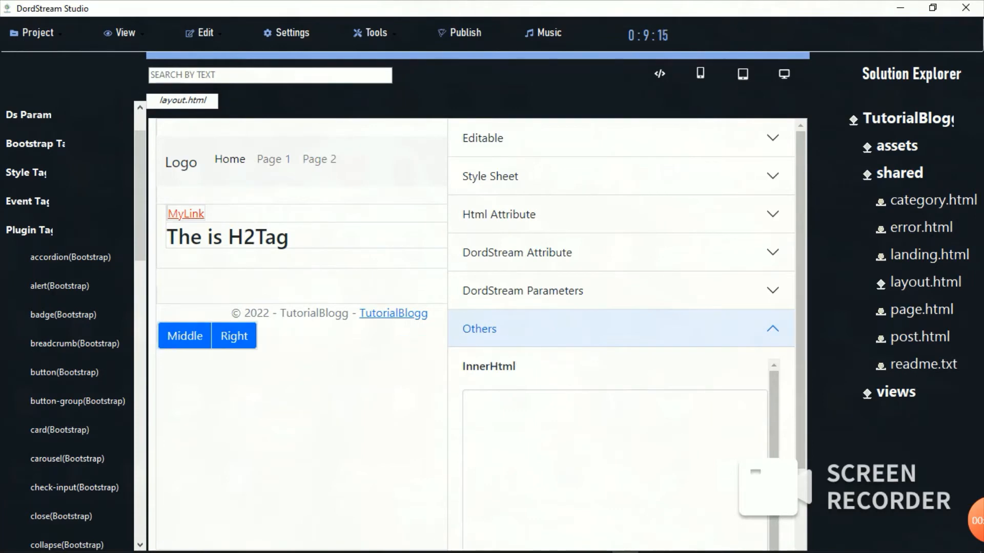
left_click_drag(185, 336, 693, 339)
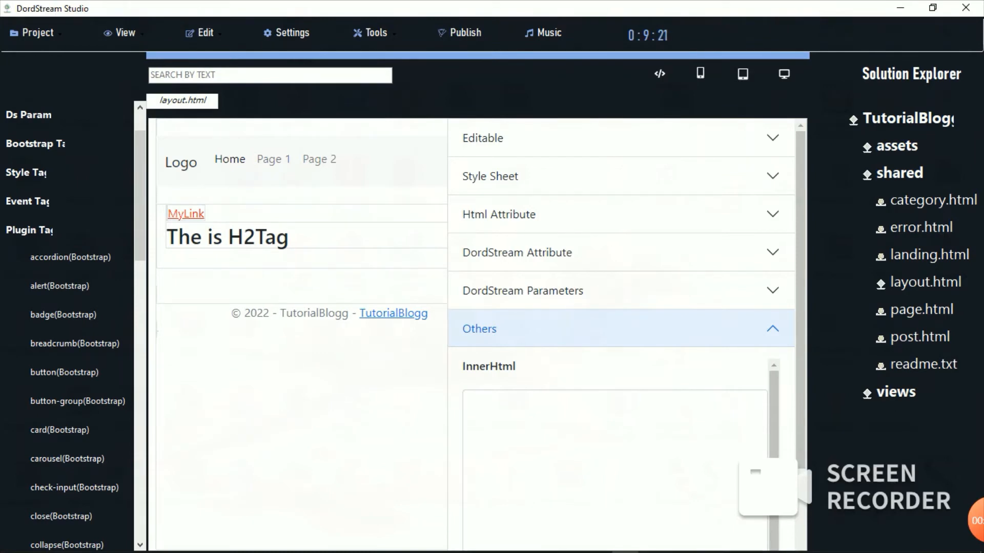
Step: Insert a Bootstrap media block with a placeholder image and Media Content 1–3 below the footer
scroll(67, 328, "down", 2)
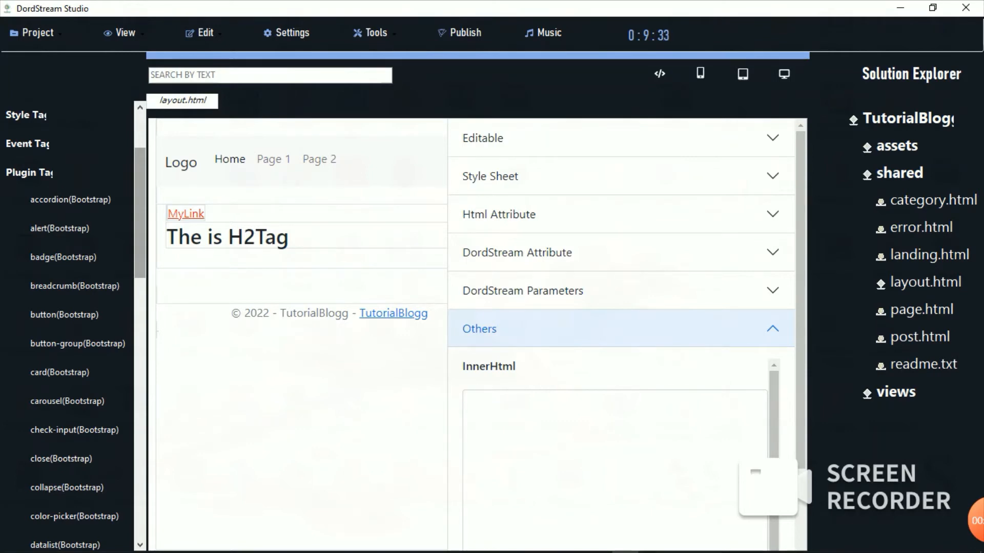
scroll(66, 328, "down", 5)
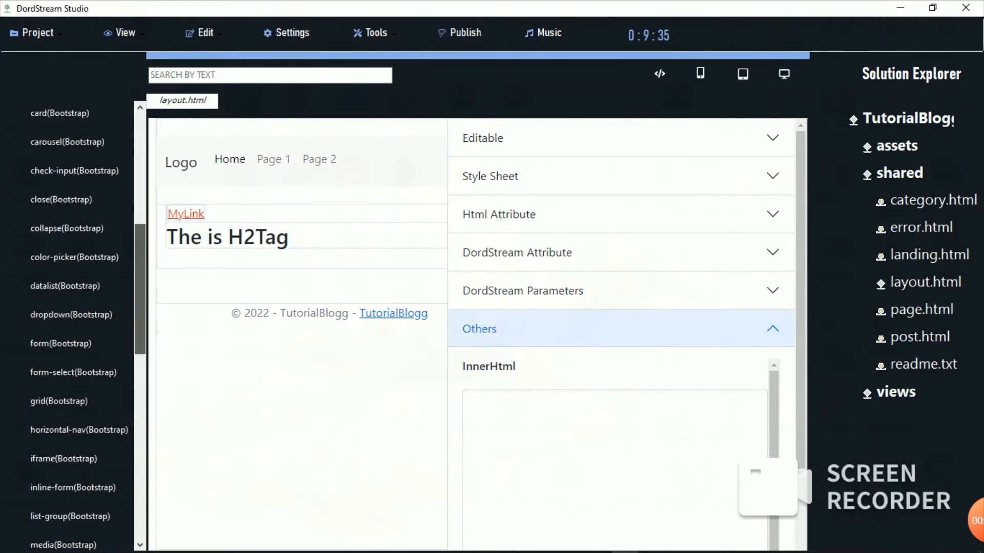
scroll(67, 328, "down", 3)
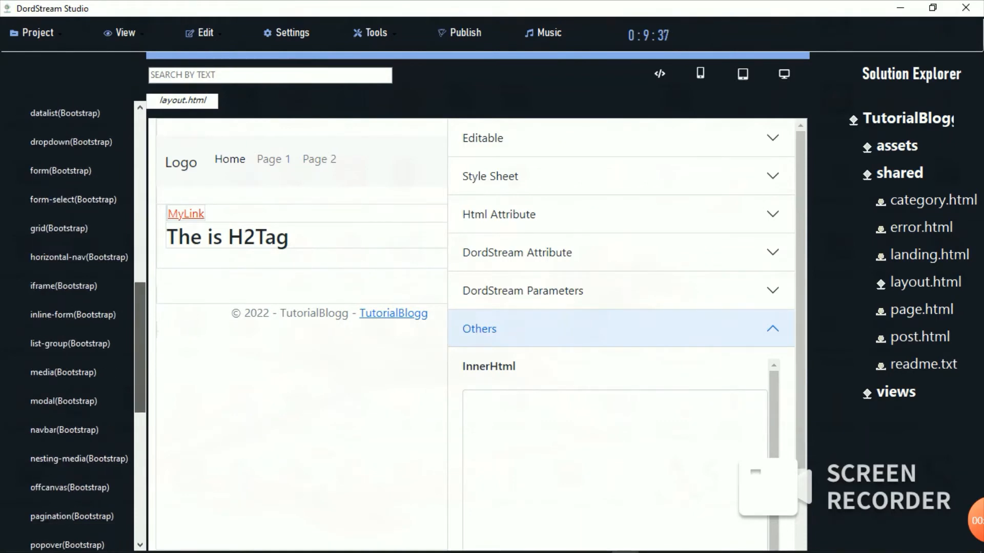
left_click(63, 373)
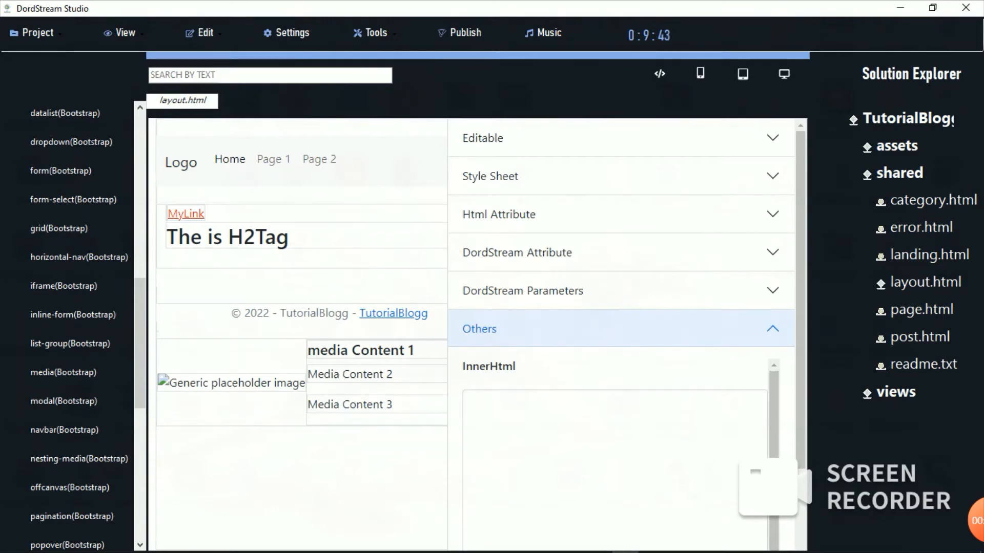
left_click(621, 291)
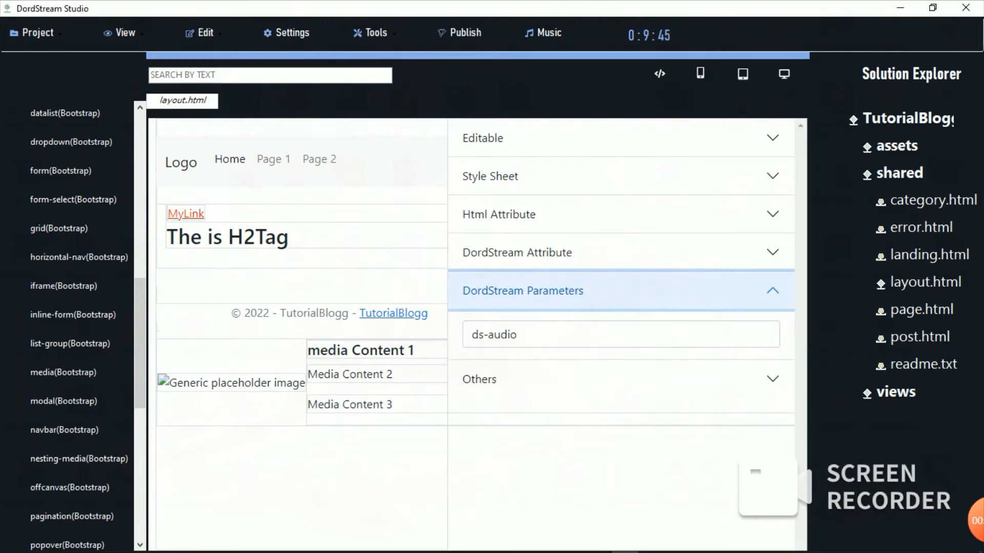
Step: Show the media image's Html Attributes and select its class value 'align-self-center mr-3 border'
left_click(621, 291)
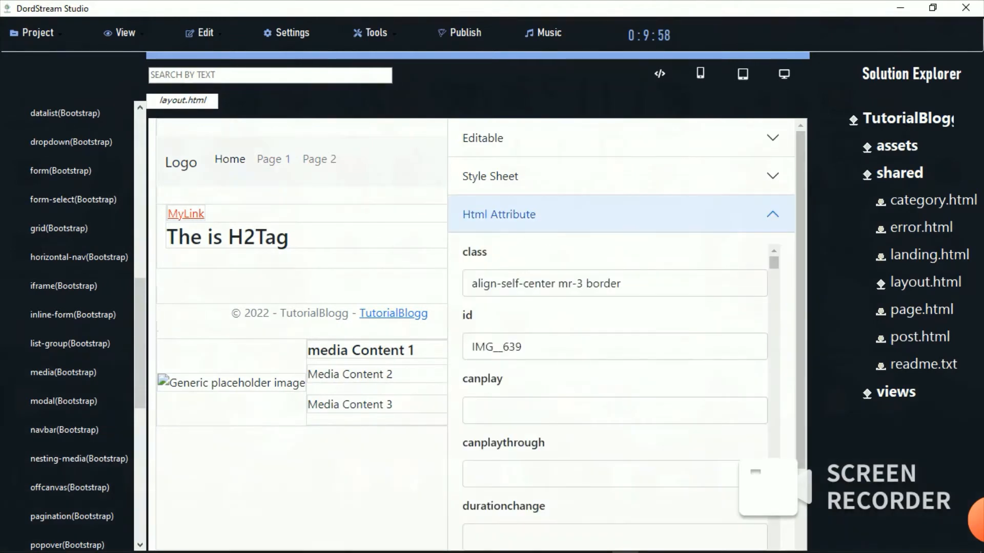
triple_click(635, 283)
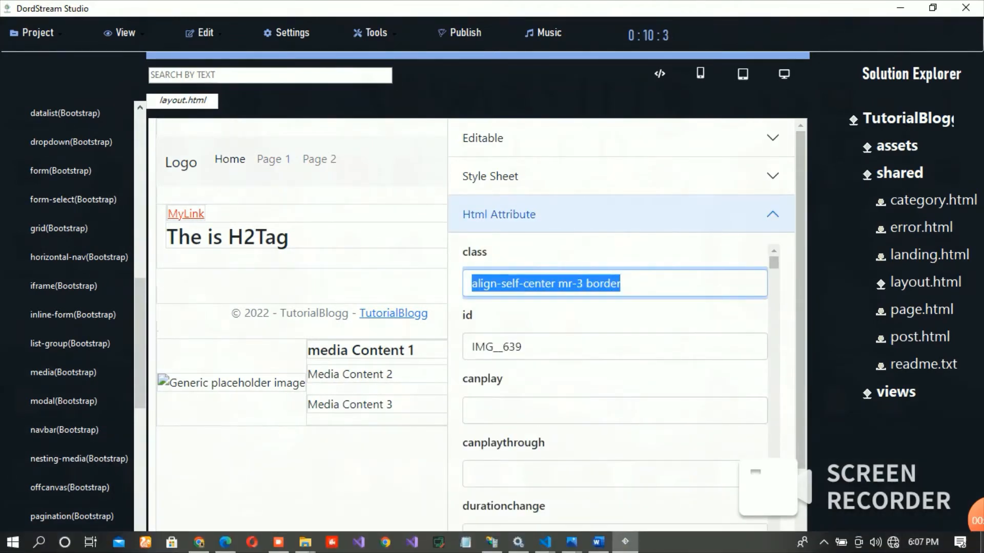
key("super+d")
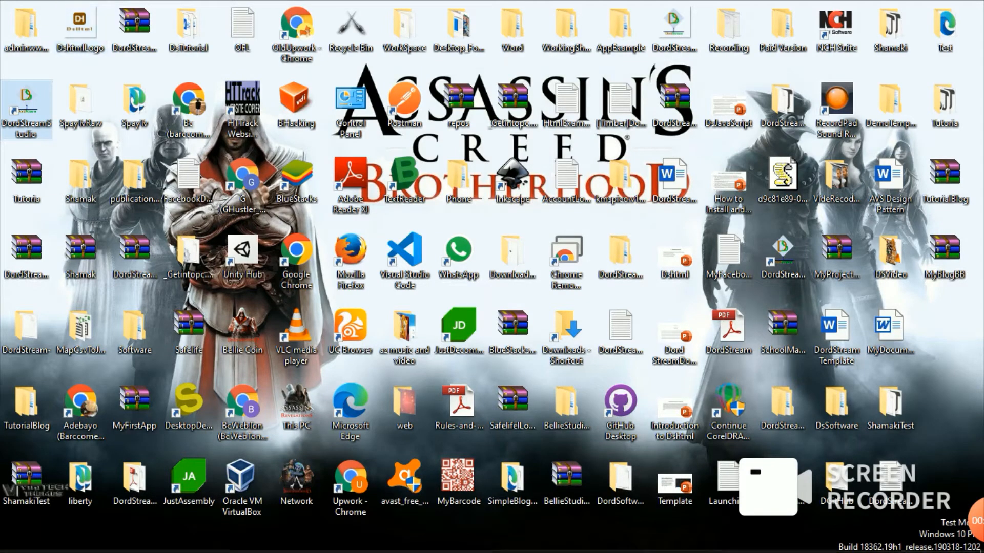
Step: Expand the assets and noauth folders in Solution Explorer to reveal css and js
left_click(626, 542)
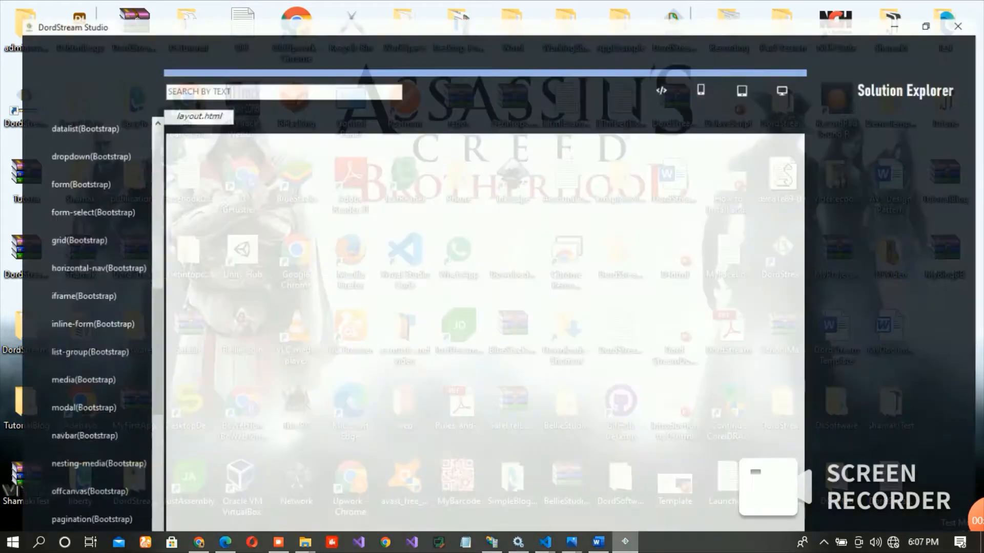
left_click(899, 174)
left_click(900, 173)
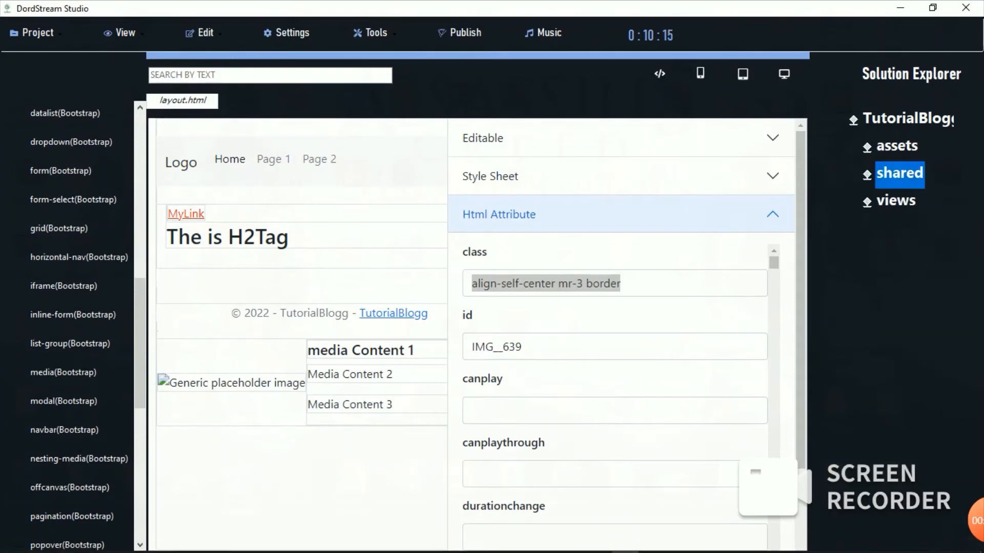
double_click(896, 147)
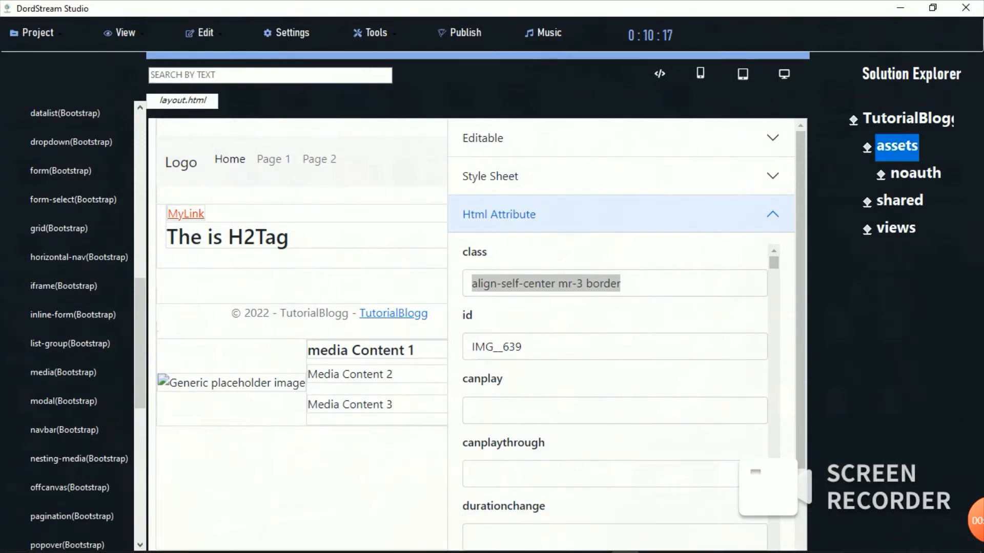
double_click(915, 174)
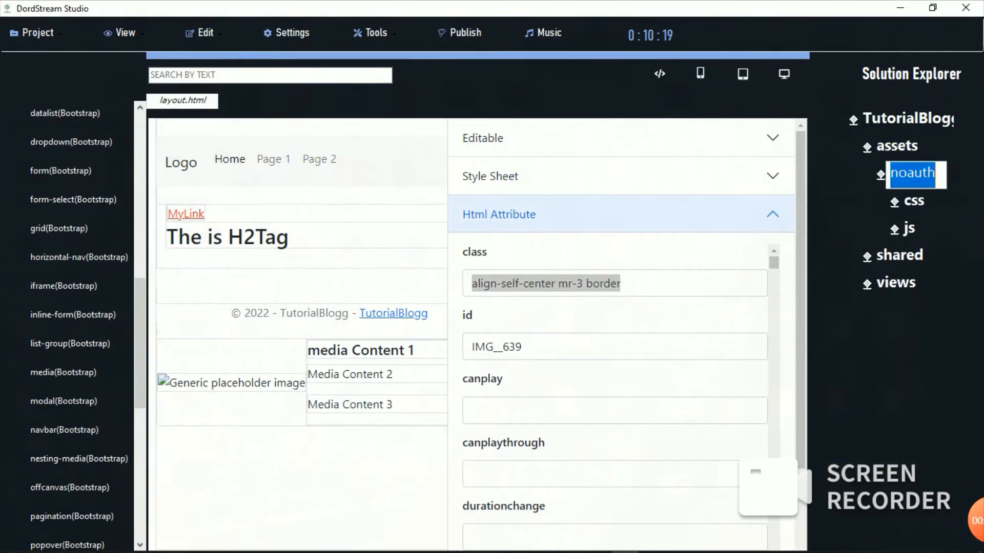
Step: Create a new folder inside assets/noauth
right_click(916, 174)
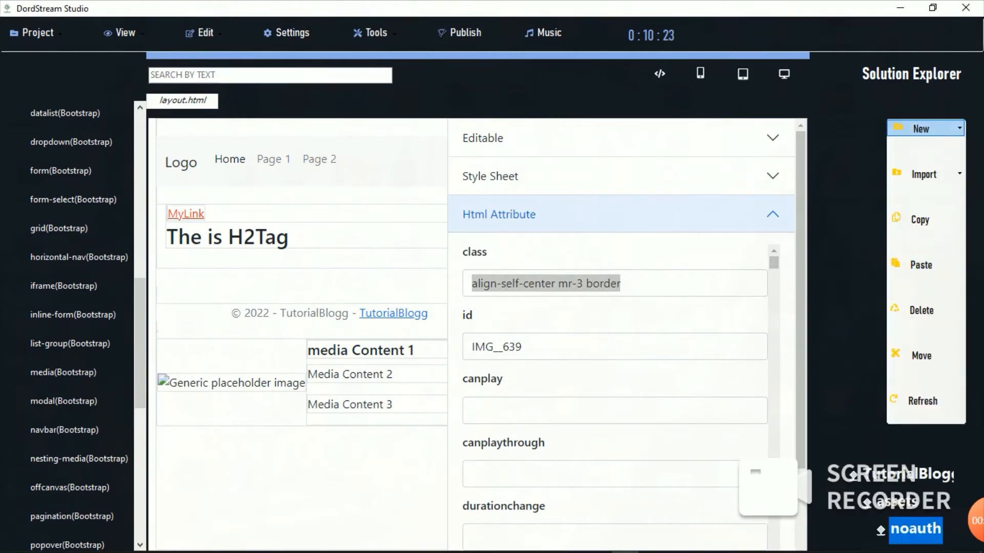
mouse_move(921, 129)
left_click(845, 170)
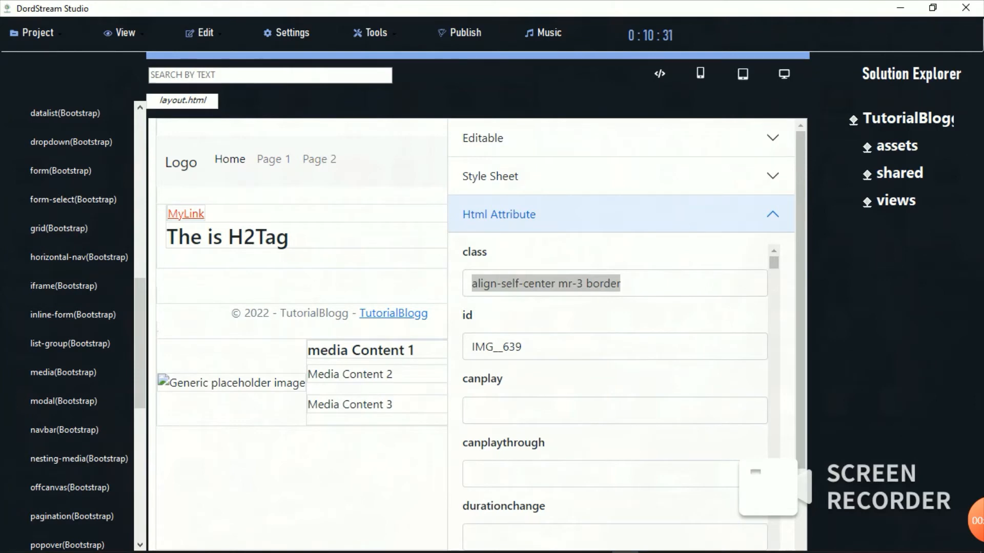
left_click(896, 147)
double_click(897, 147)
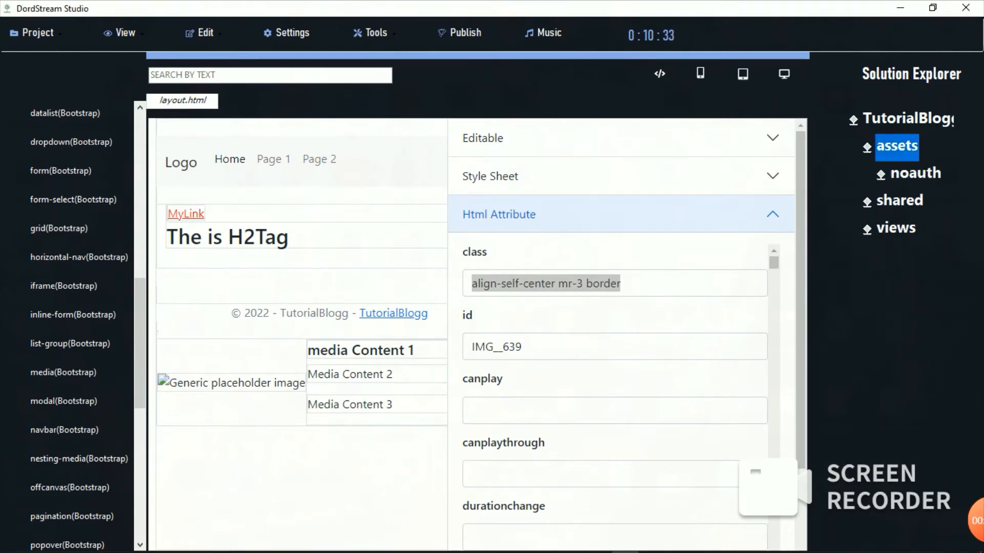
double_click(915, 175)
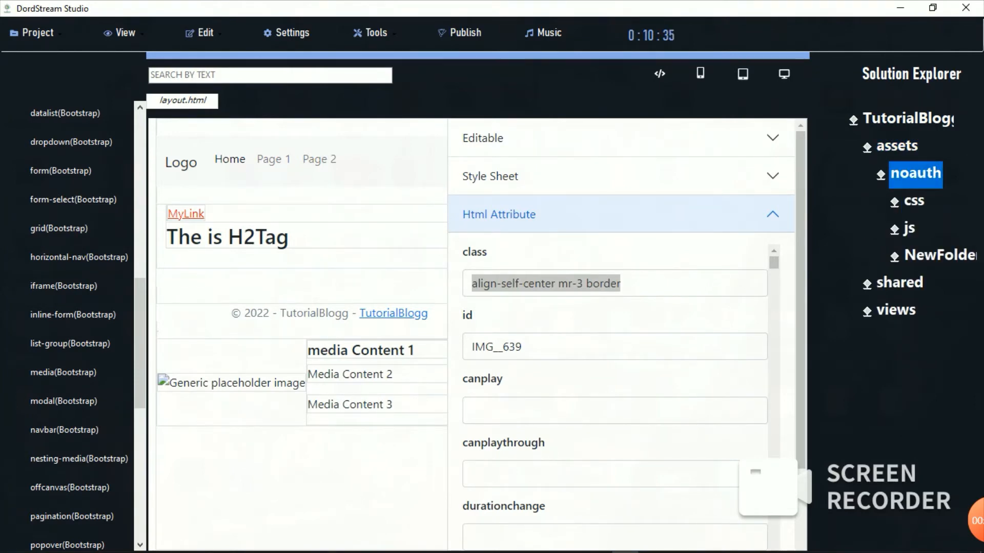
Step: Rename the new folder NewFolder8 to 'image'
left_click(939, 257)
left_click(939, 256)
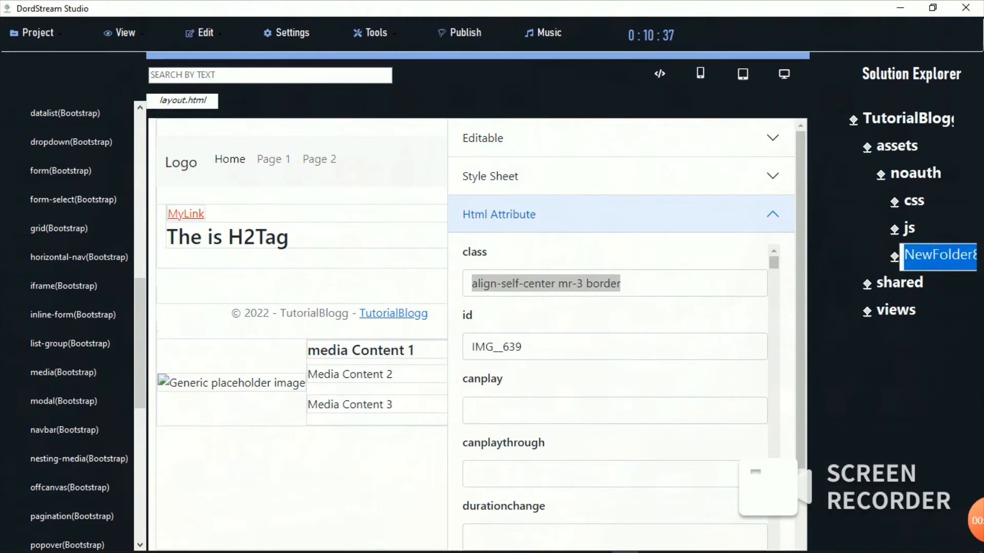
key("BackSpace")
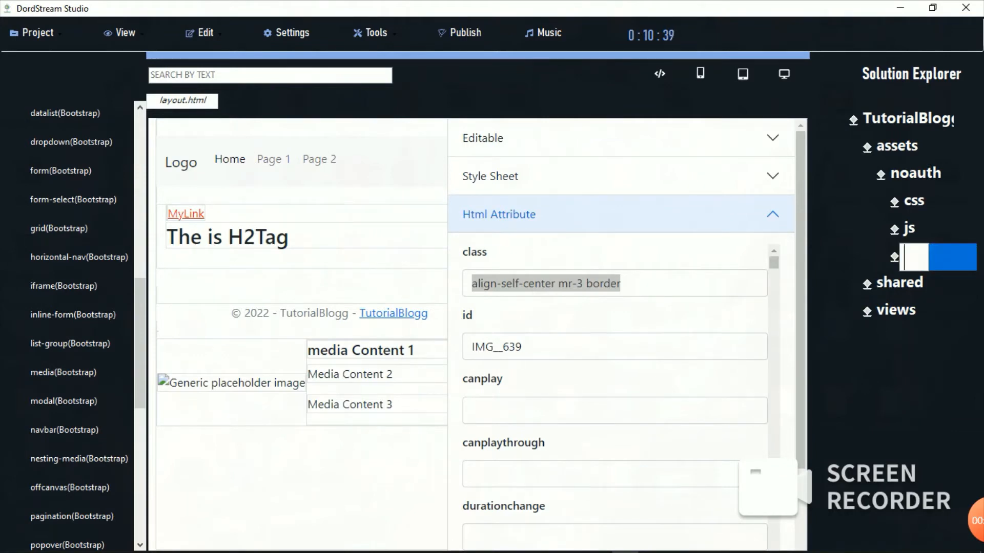
type("imaage")
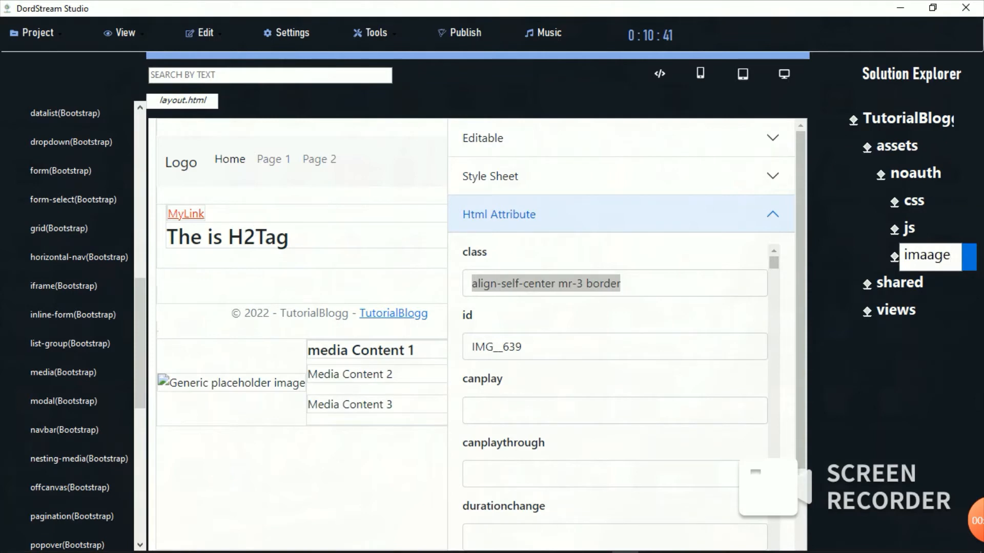
key("BackSpace")
key("BackSpace")
key("BackSpace")
key("BackSpace")
type("age")
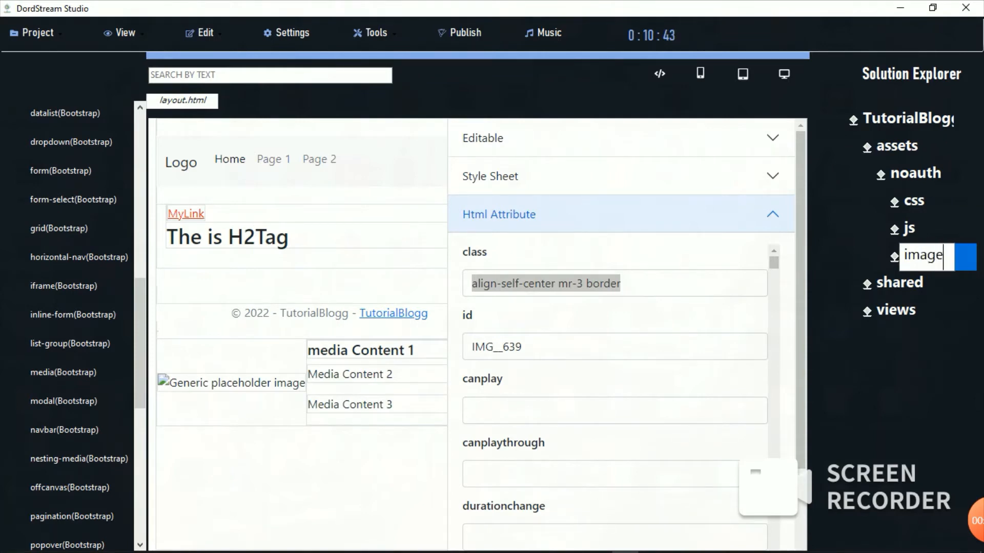
key("Return")
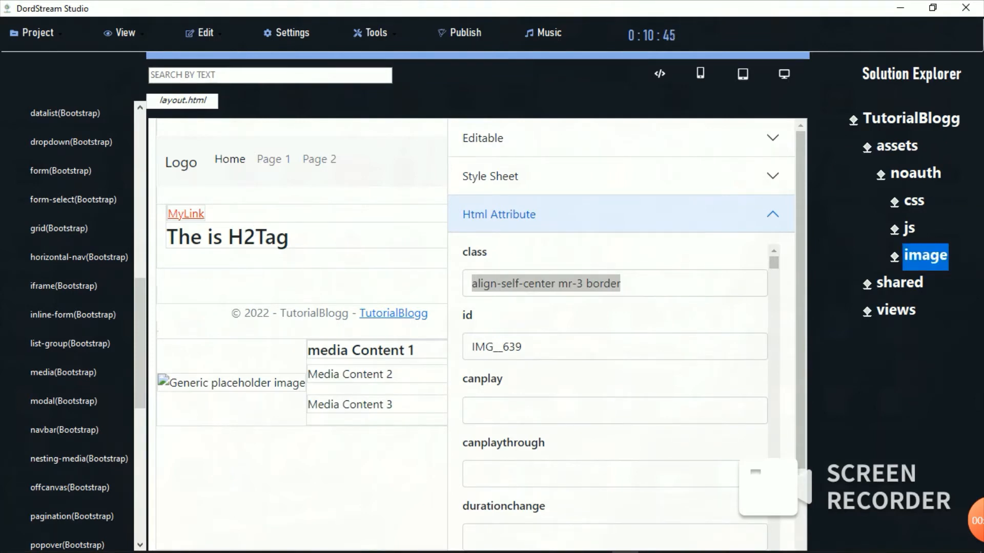
right_click(911, 119)
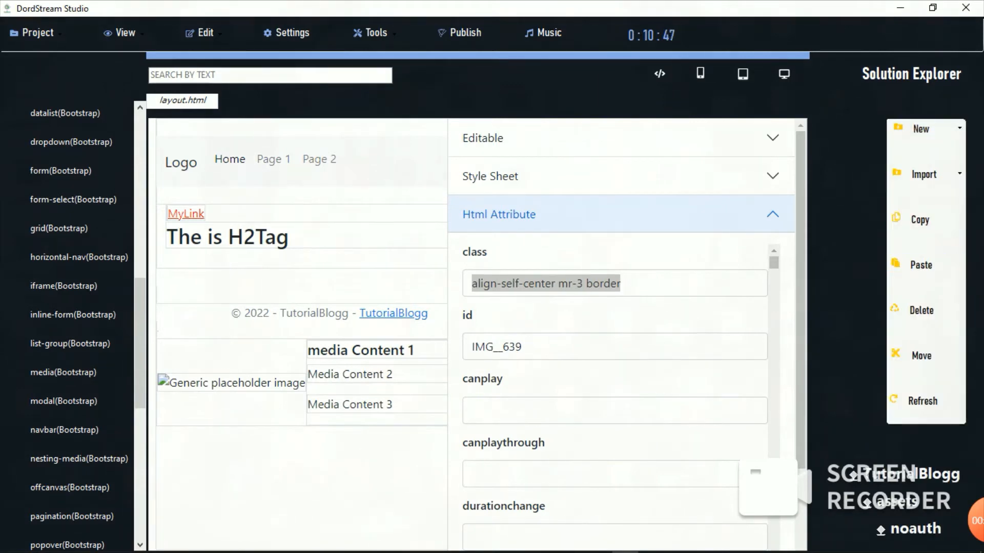
Step: Refresh the project tree and import about.jpg into the assets/noauth/image folder
left_click(923, 401)
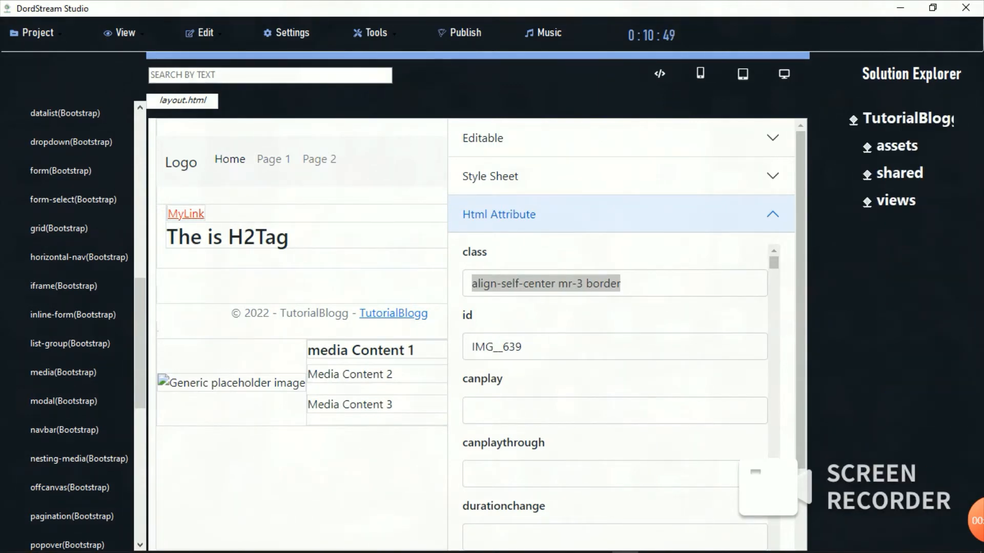
double_click(897, 146)
double_click(915, 174)
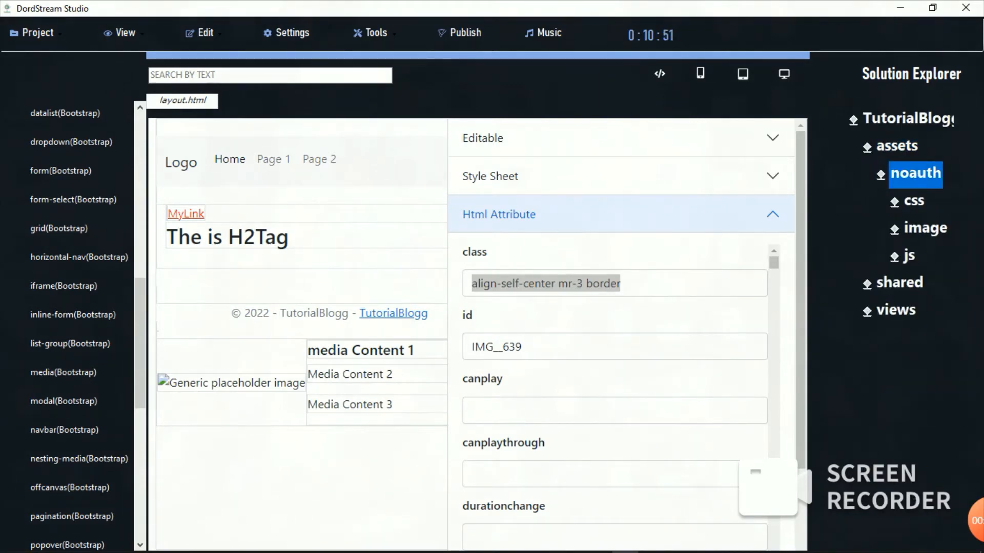
right_click(915, 174)
mouse_move(924, 174)
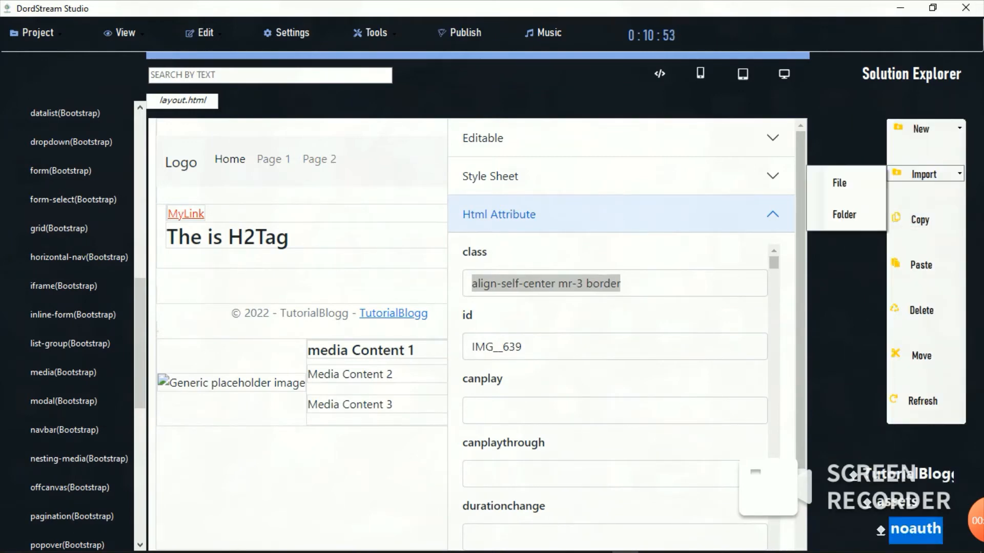
left_click(840, 183)
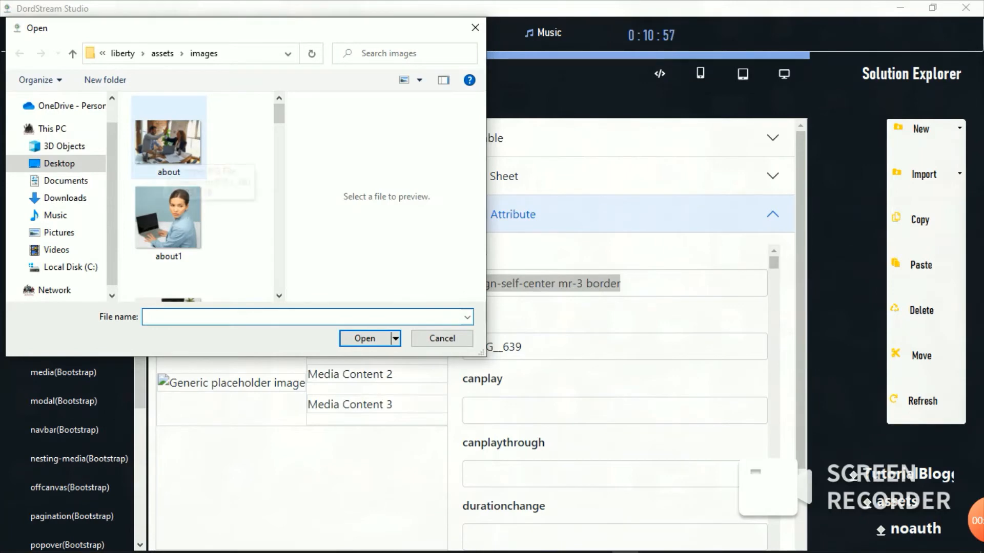
double_click(165, 153)
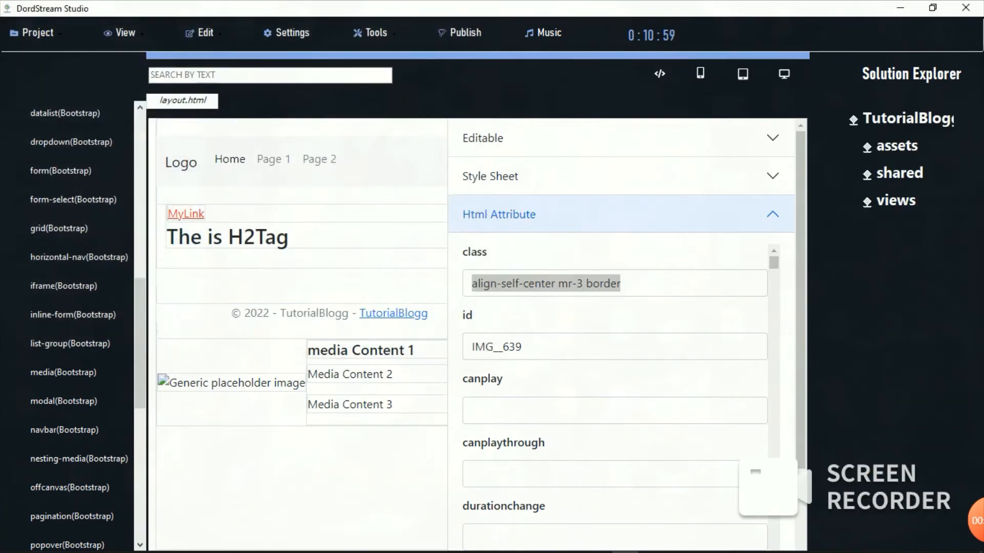
double_click(897, 146)
double_click(915, 174)
left_click(925, 229)
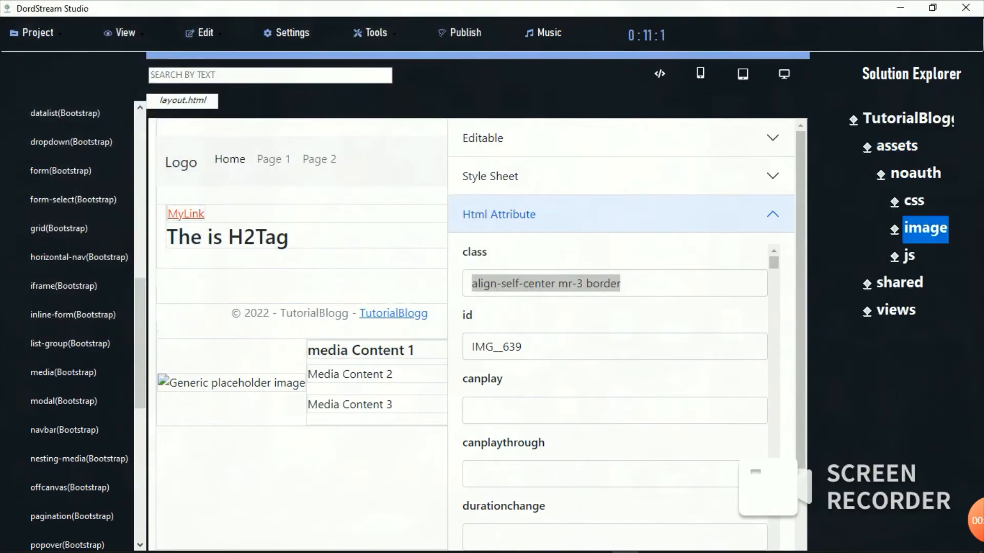
double_click(925, 229)
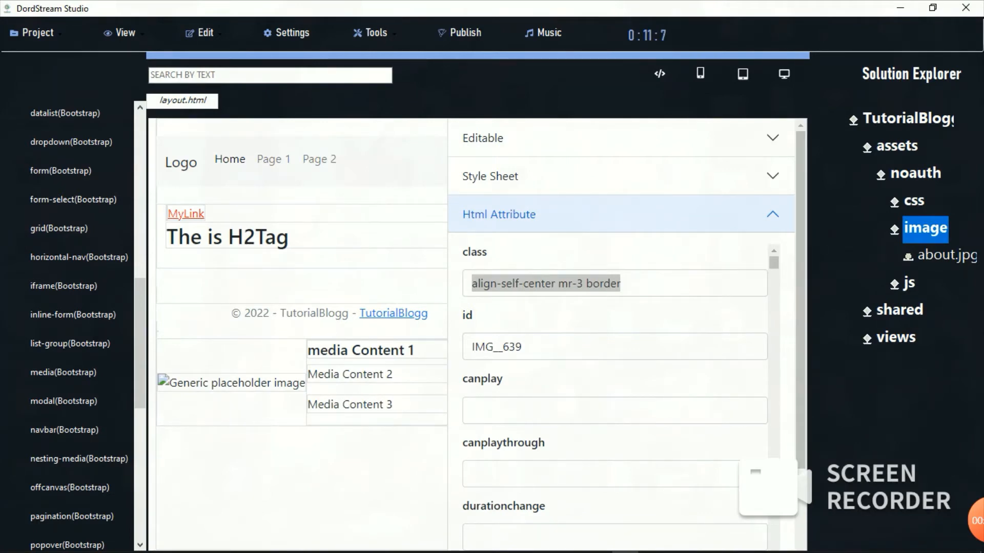
Step: Set the media image's src attribute to assets/noauth/image/about.jpg
left_click(773, 263)
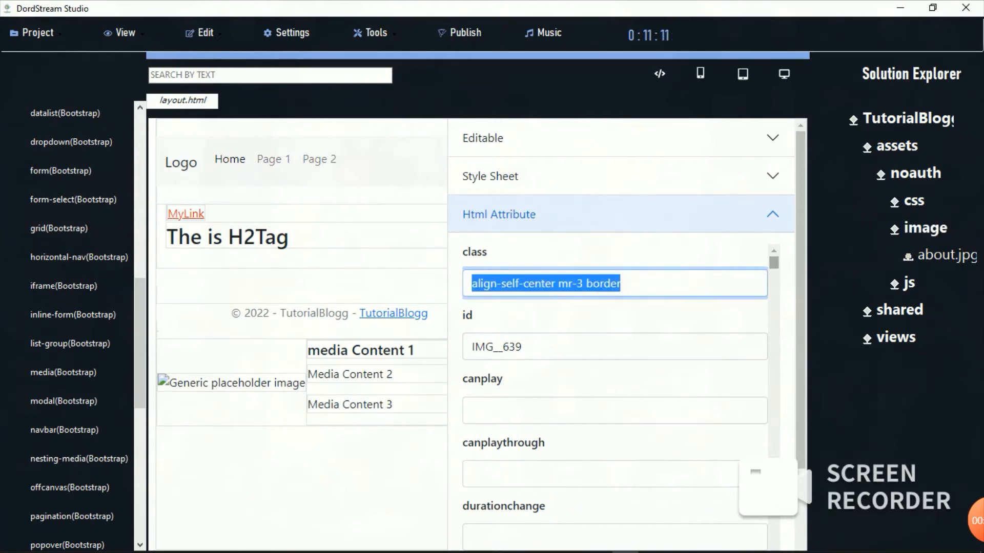
left_click_drag(773, 263, 774, 552)
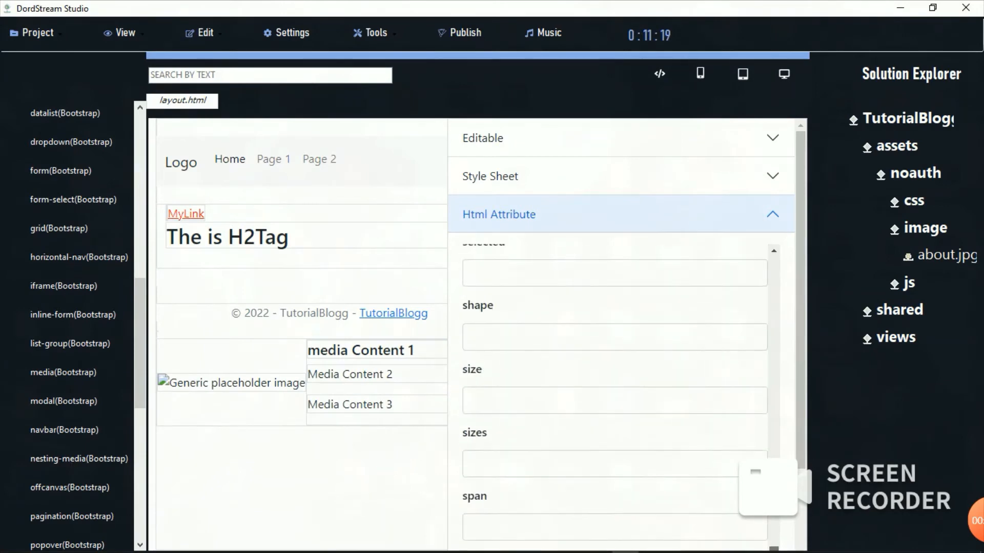
left_click_drag(801, 420, 773, 488)
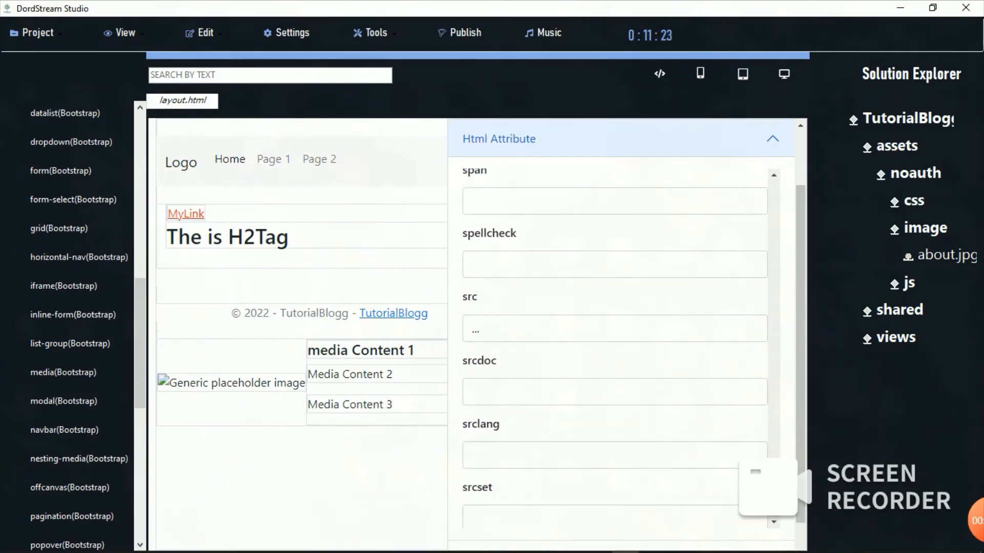
left_click(487, 327)
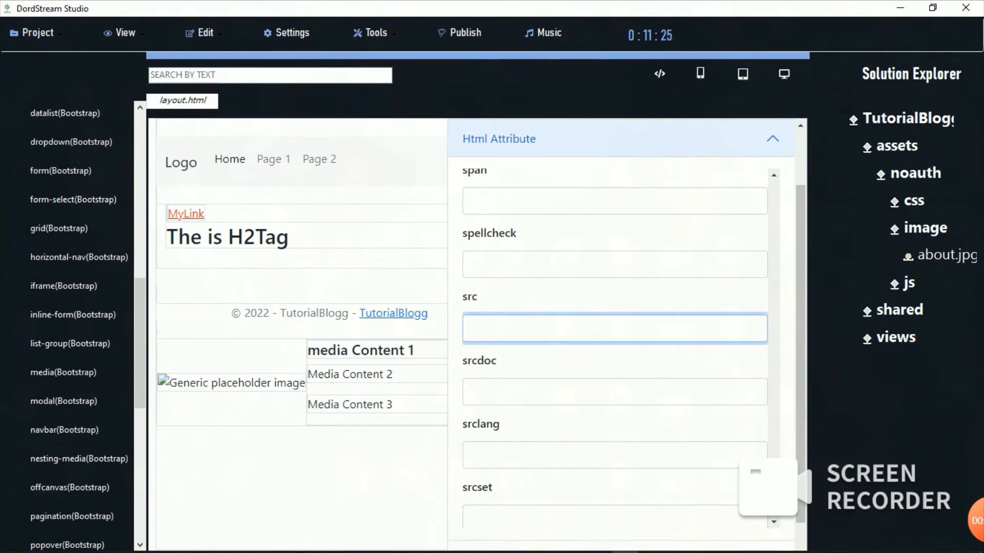
type("assets")
type("//")
type("no")
type("auth")
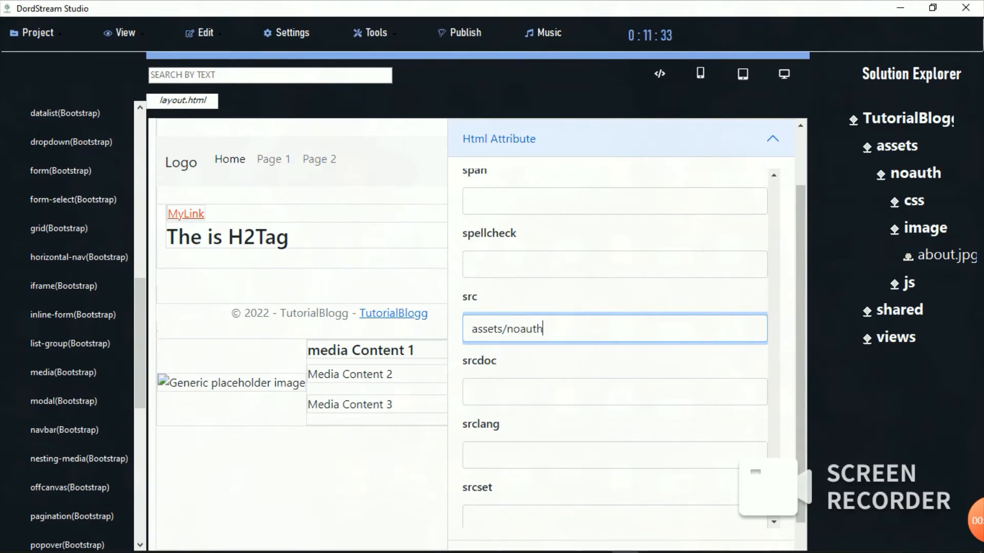
type("/image/about")
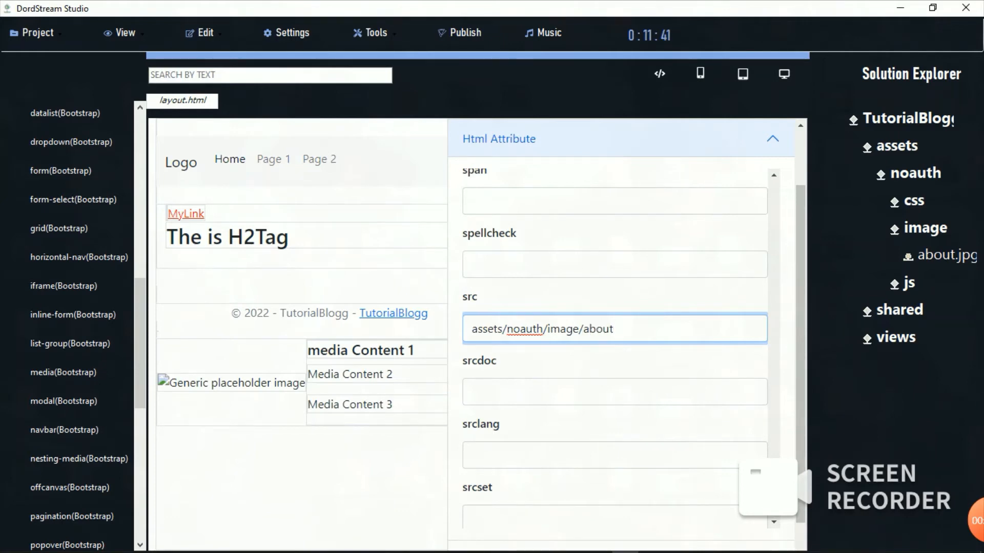
type(".jpg")
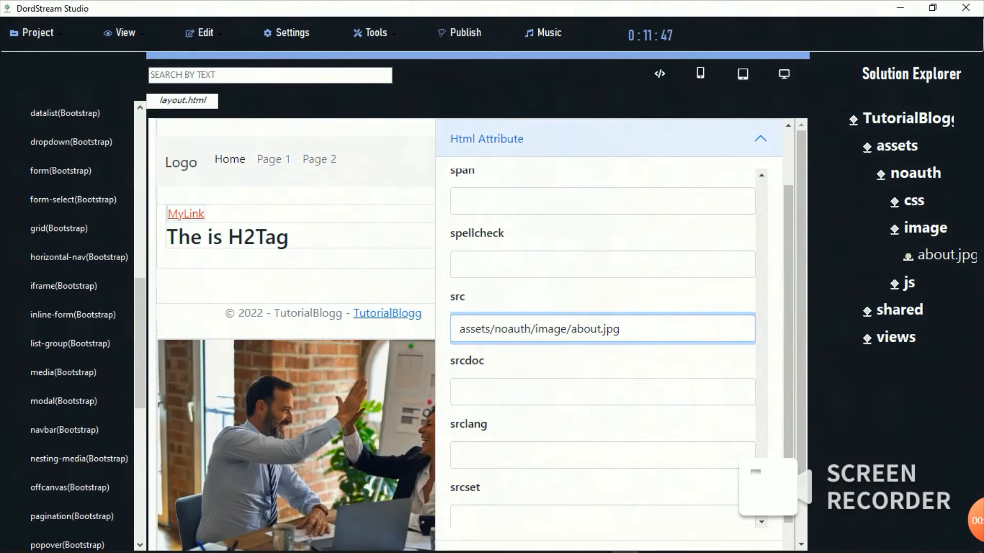
Step: Set the media image's height attribute to 100px so it shows as a small thumbnail
scroll(602, 333, "up", 8)
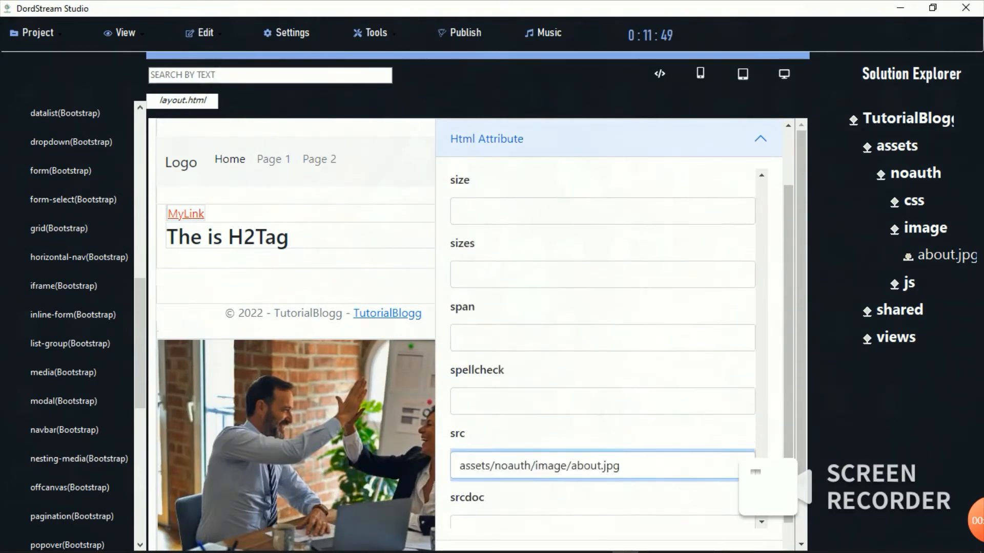
scroll(602, 333, "up", 10)
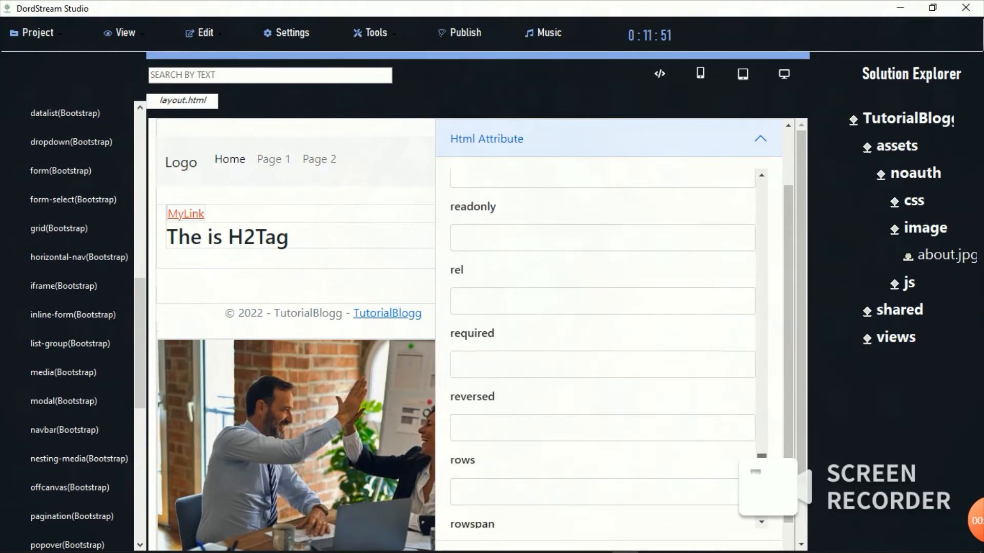
scroll(603, 333, "up", 8)
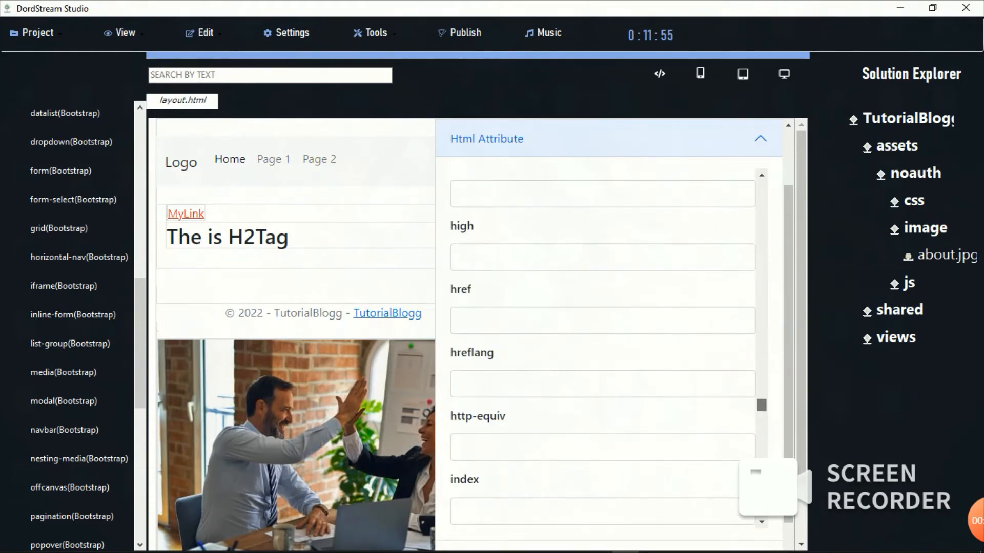
scroll(602, 333, "up", 2)
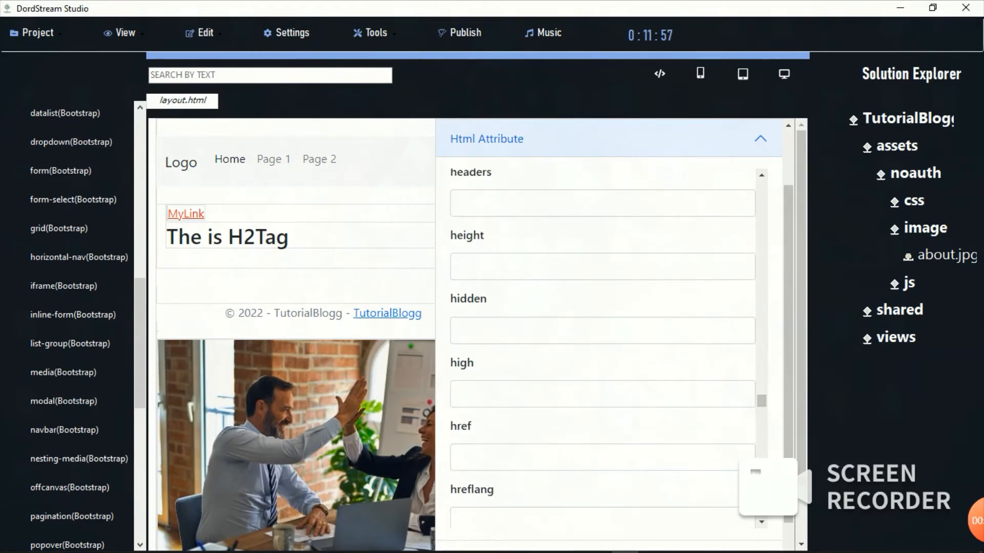
left_click(602, 266)
type("100px")
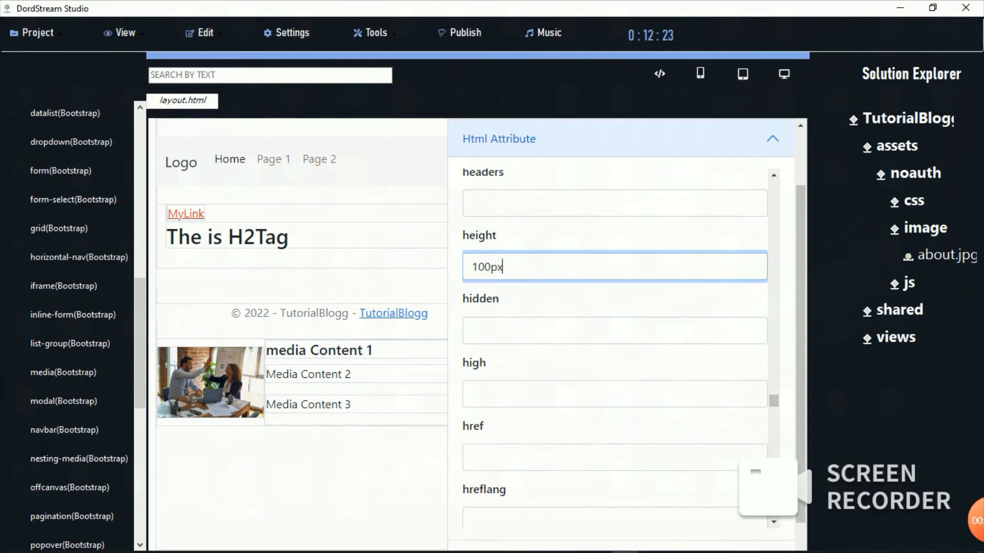
Step: Save the layout and open layout.html from the shared folder in the source editor
left_click(203, 32)
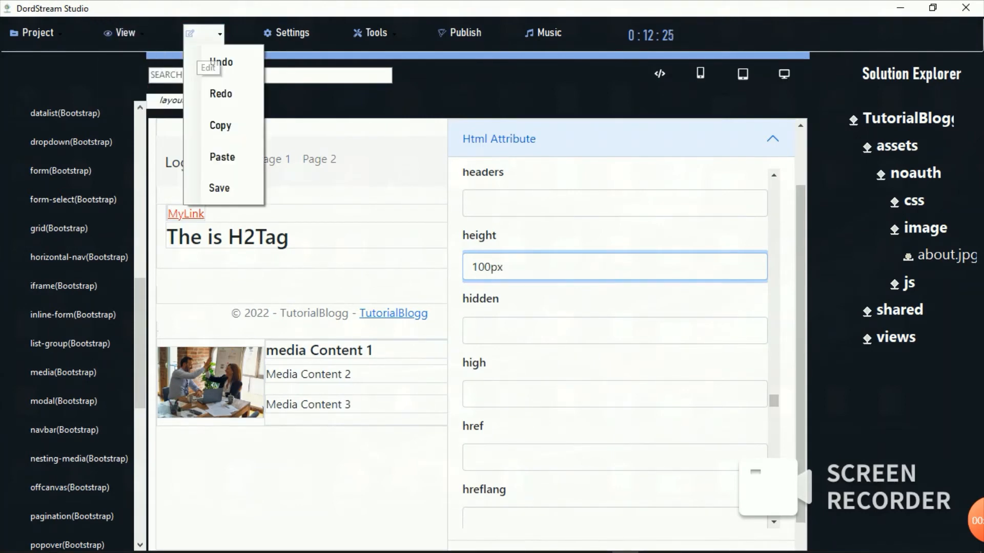
left_click(220, 188)
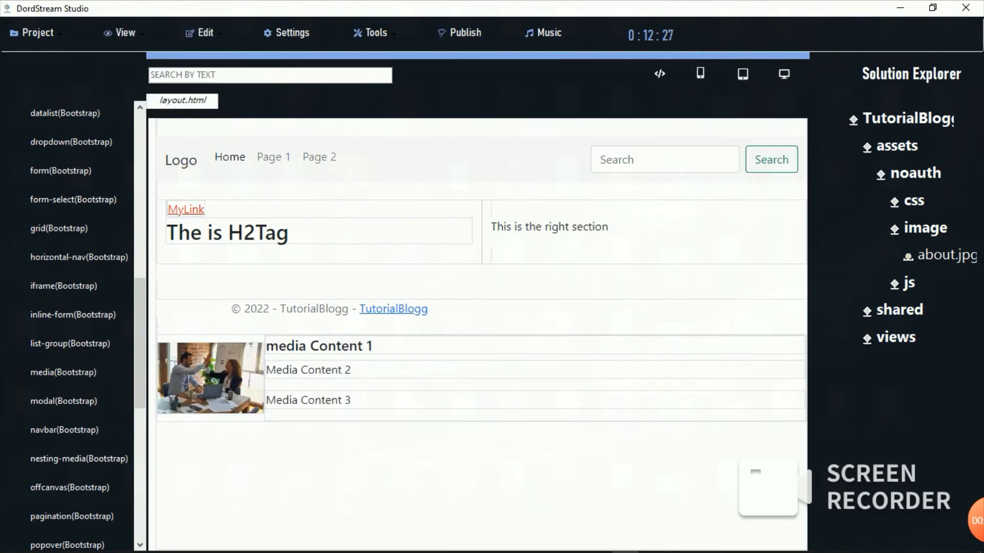
left_click(659, 73)
double_click(899, 311)
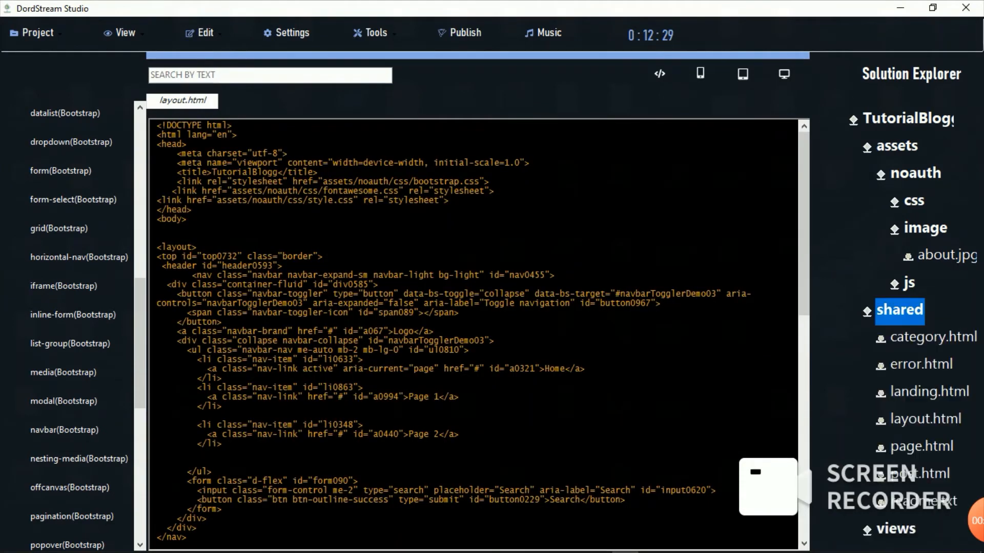
double_click(925, 419)
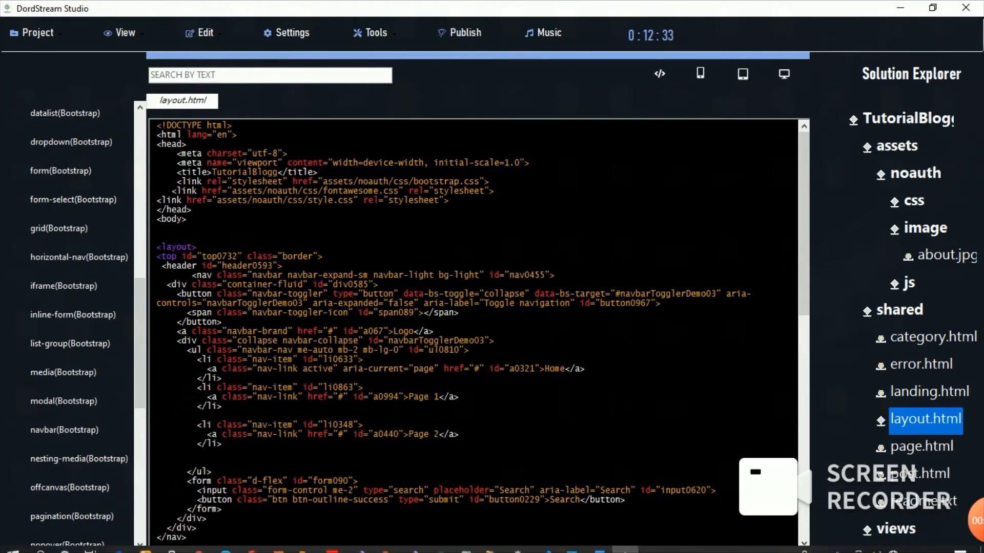
Step: Insert the about.jpg snippet, cut its image path, and delete the inserted lines
left_click_drag(946, 256, 164, 453)
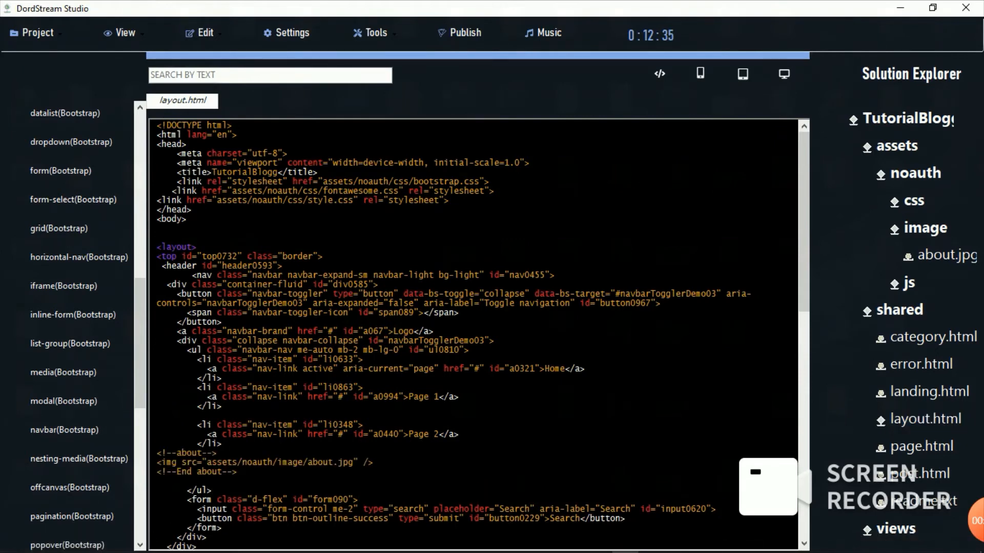
left_click_drag(353, 462, 207, 462)
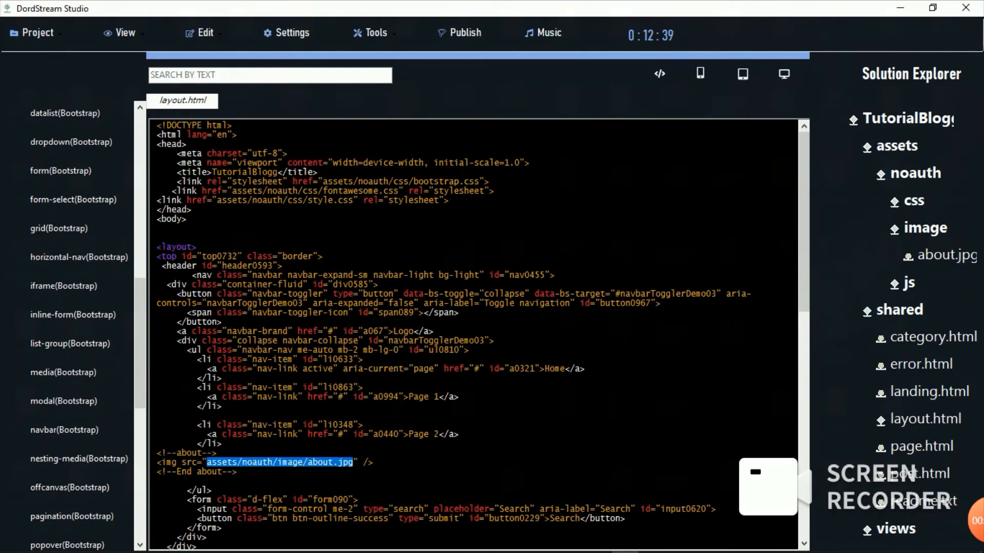
key("ctrl+x")
left_click_drag(242, 474, 157, 453)
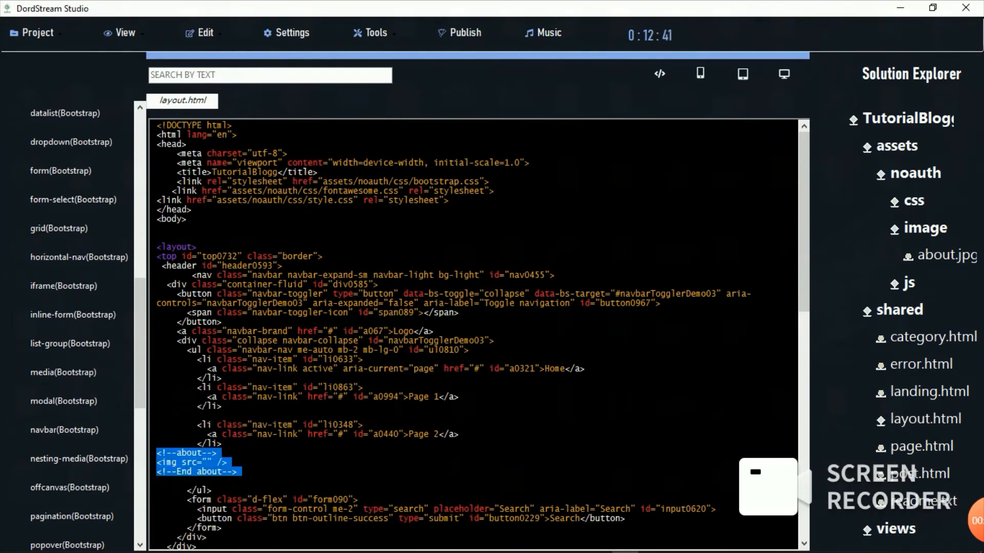
key("ctrl+x")
key("BackSpace")
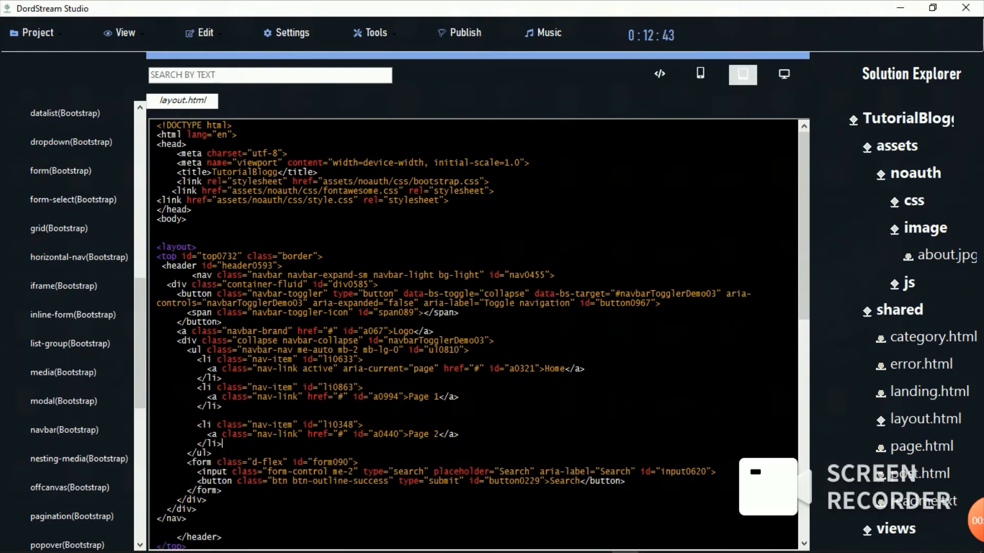
Step: Return to the page preview and show the image's HTML attributes
left_click(659, 74)
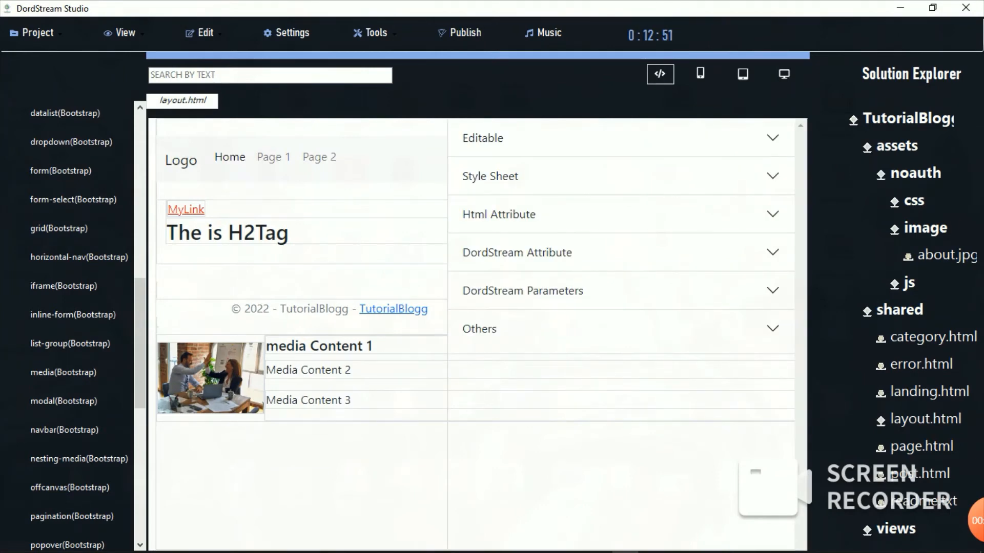
left_click(621, 214)
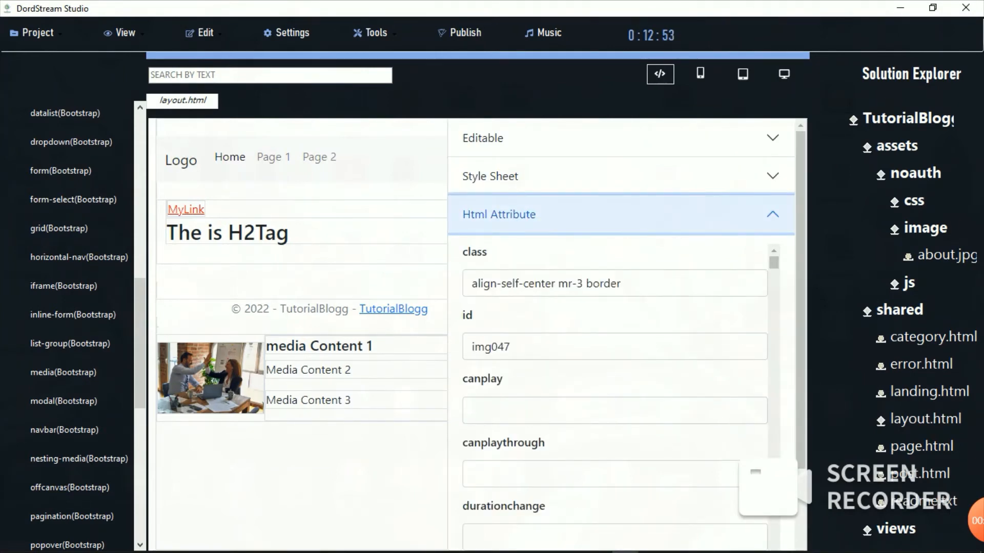
left_click_drag(774, 263, 774, 547)
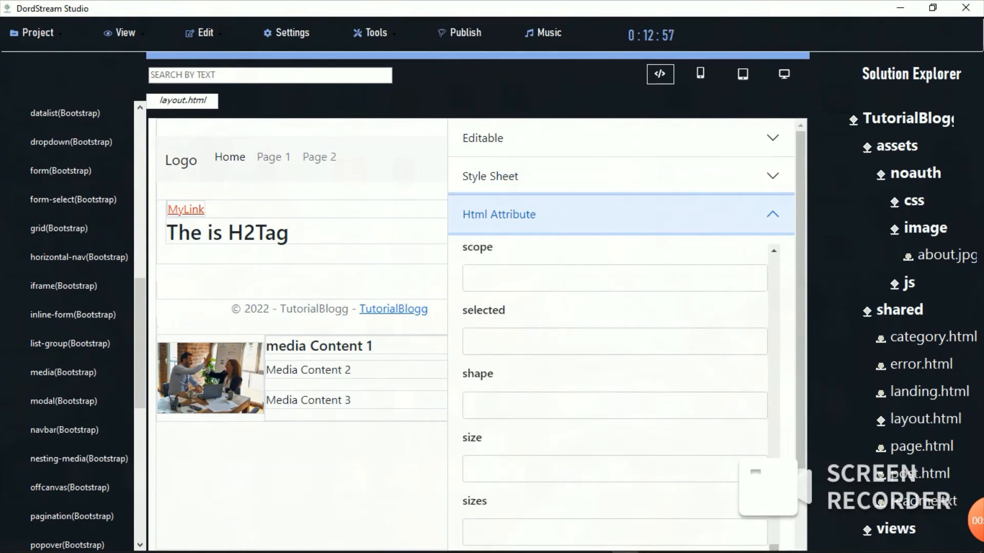
Step: Paste the about.jpg path into the image's src attribute
left_click_drag(801, 410, 800, 453)
left_click_drag(774, 492, 774, 504)
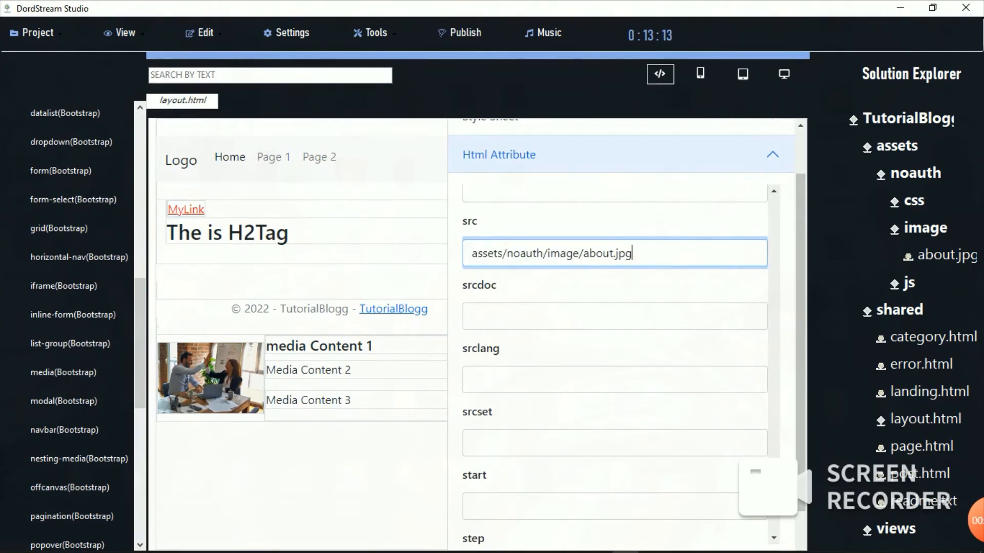
key("ctrl+v")
key("Escape")
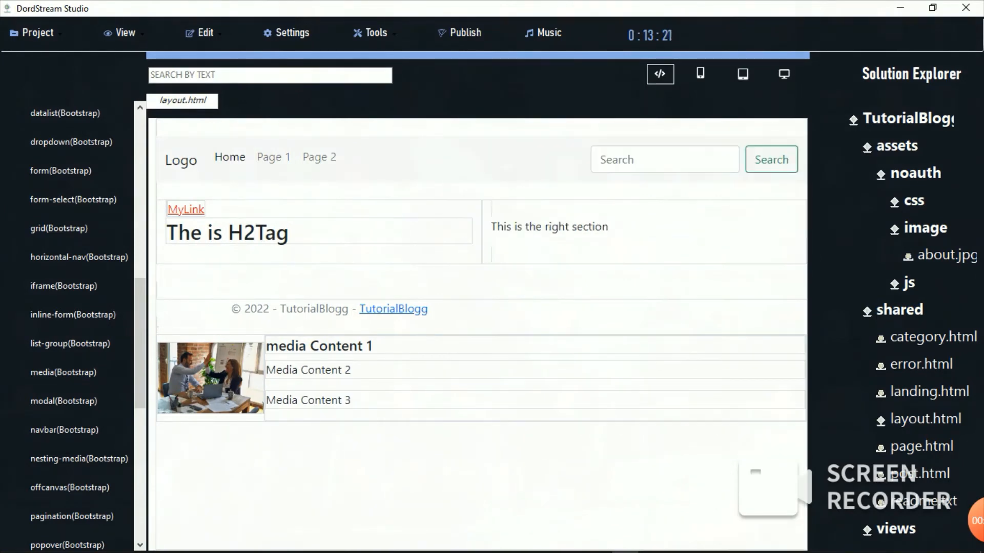
Step: Reopen the element's properties, collapse Html Attribute and expand the Editable section
left_click(210, 378)
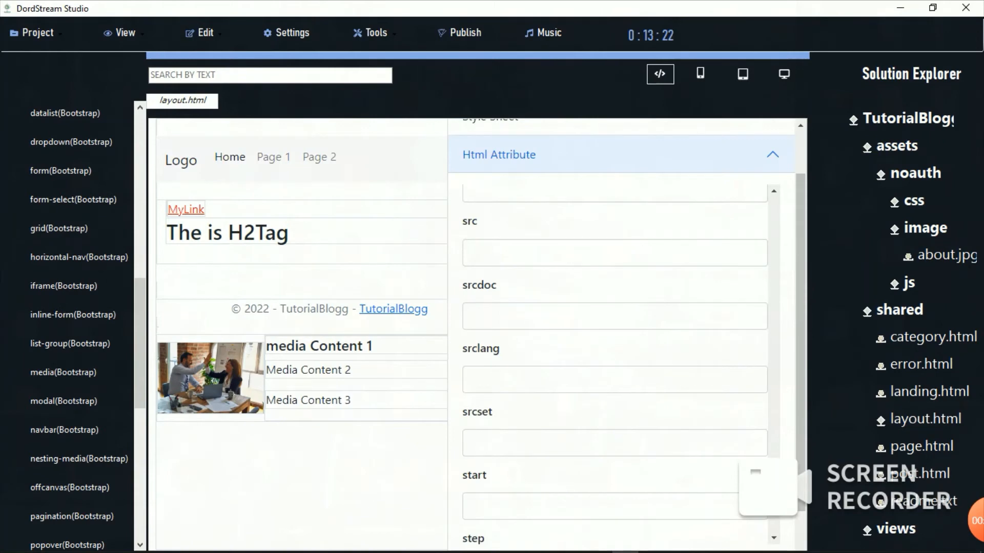
left_click(789, 152)
left_click(621, 138)
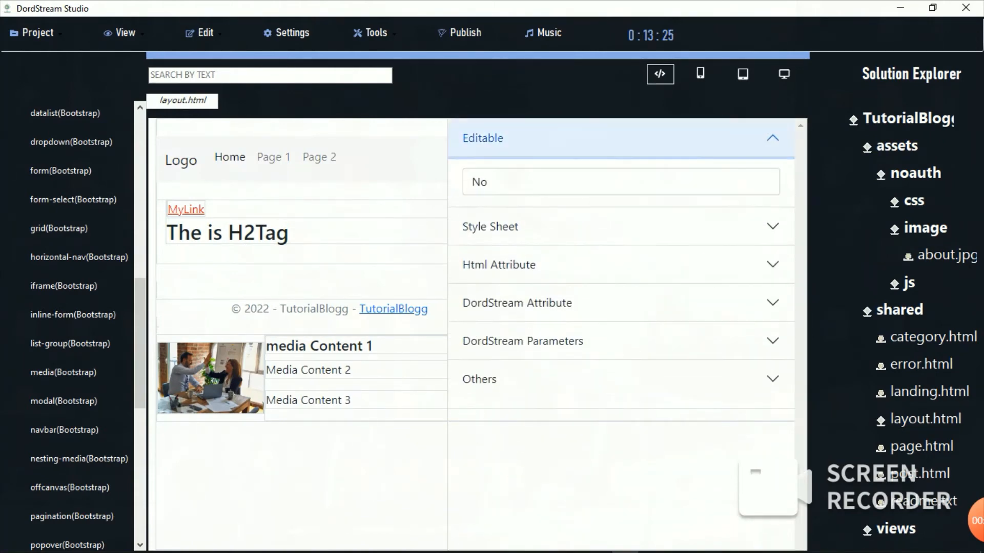
Step: Make the element editable and change the media heading to 'My Post Title'
left_click(621, 182)
left_click(621, 222)
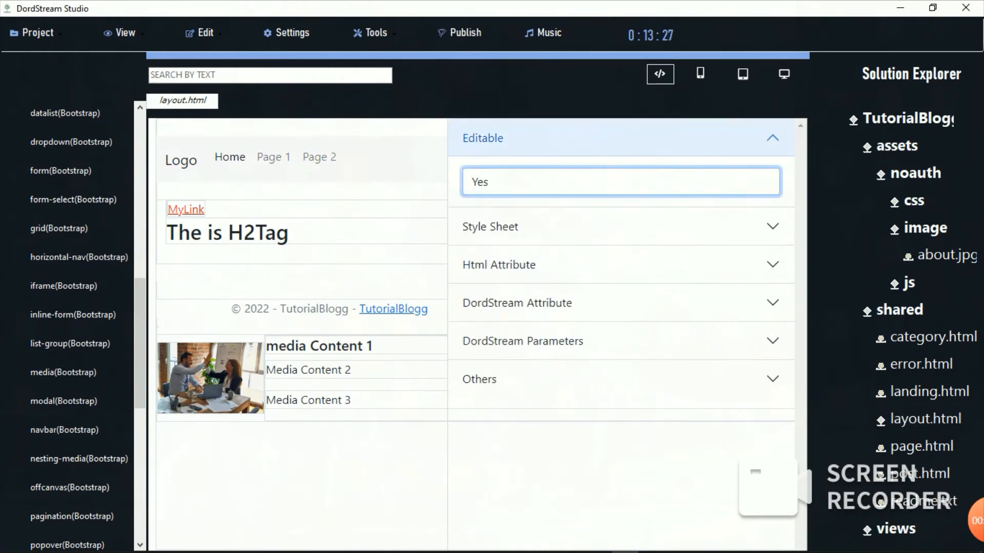
left_click(374, 346)
key("BackSpace")
key("BackSpace")
key("BackSpace")
key("BackSpace")
key("BackSpace")
key("BackSpace")
key("BackSpace")
key("BackSpace")
key("BackSpace")
key("BackSpace")
key("BackSpace")
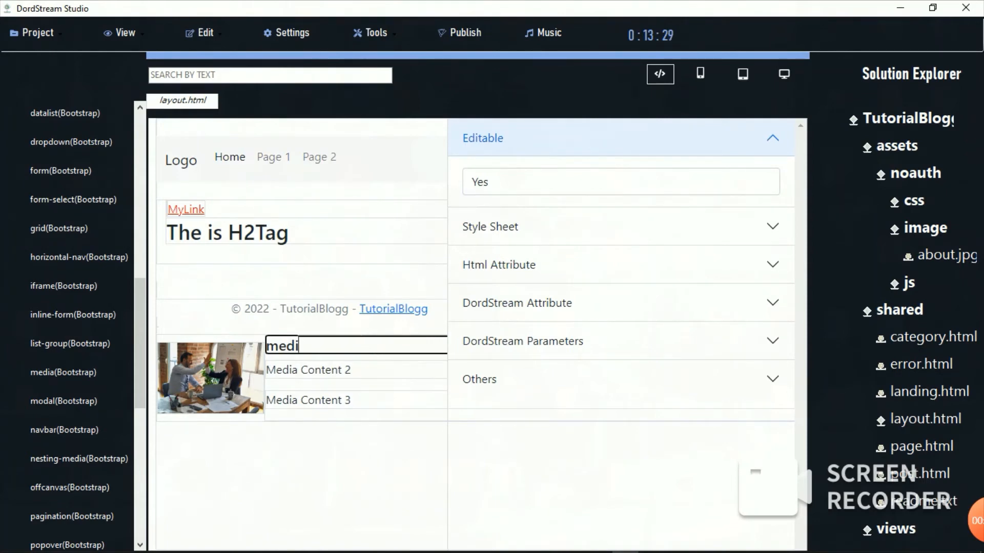
key("BackSpace")
key("BackSpace")
key("BackSpace")
key("BackSpace")
type("My Post Ti")
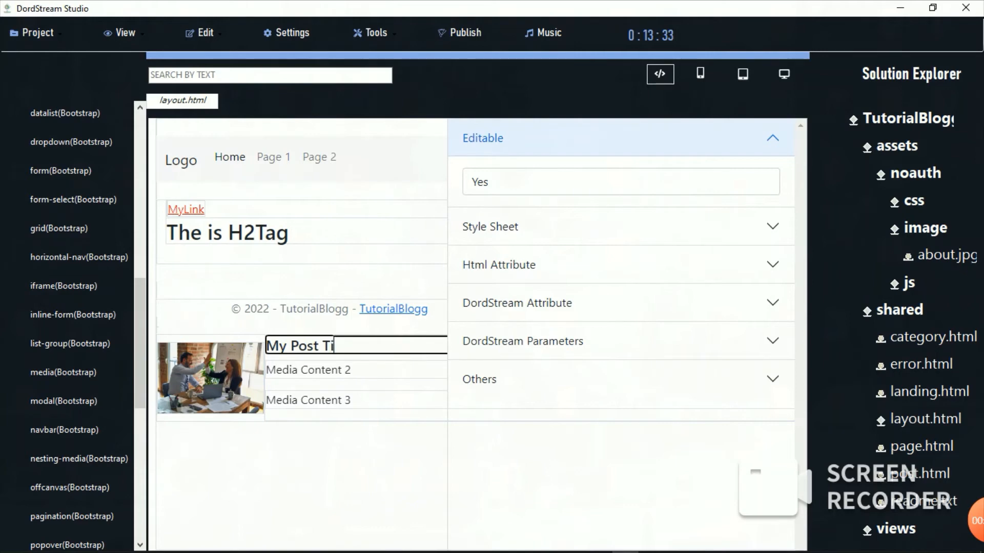
type("tle")
Step: Set Editable back to No and fold away the Editable group
left_click(621, 182)
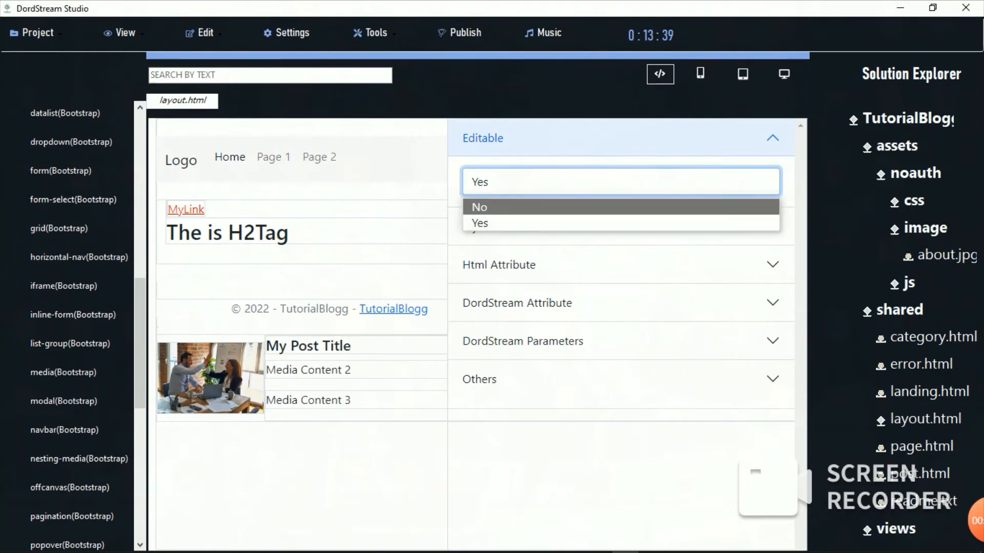
left_click(621, 207)
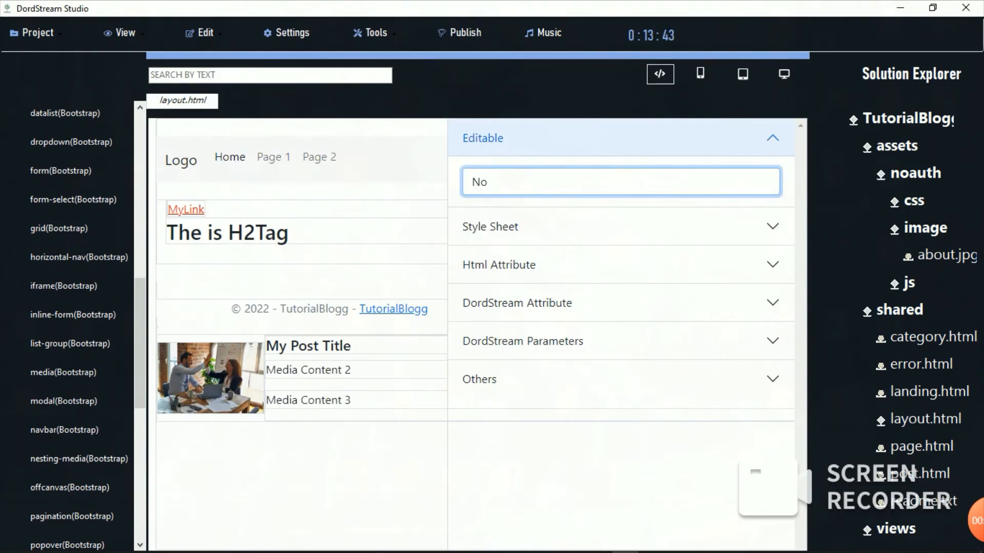
left_click(621, 138)
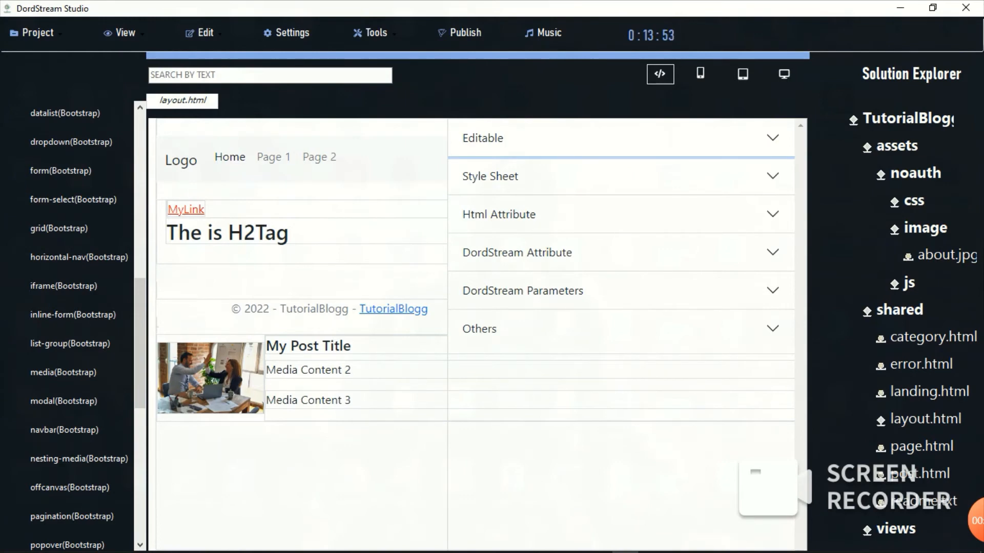
Step: Show the heading's HTML attributes from the top: class mt-0 border, id h50934
left_click(620, 215)
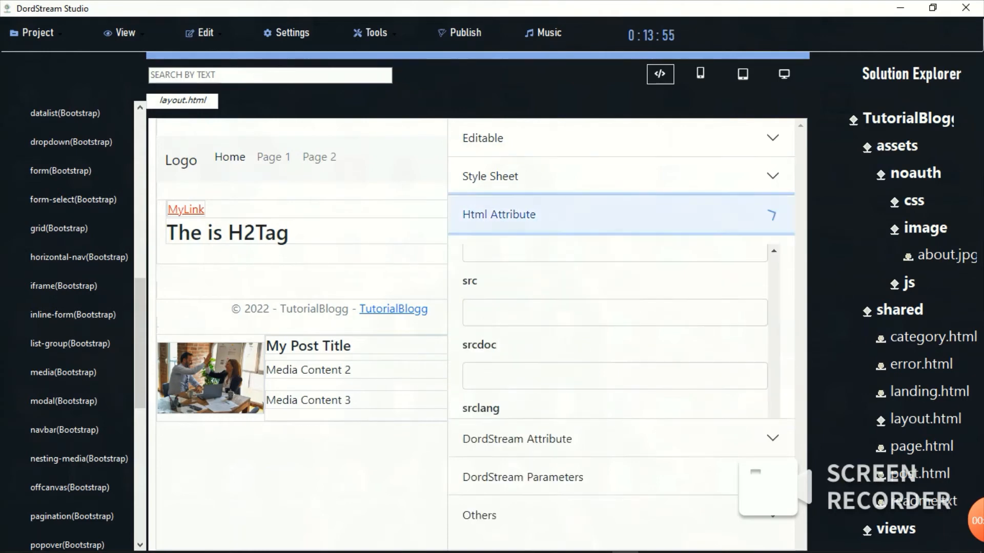
scroll(615, 390, "up", 15)
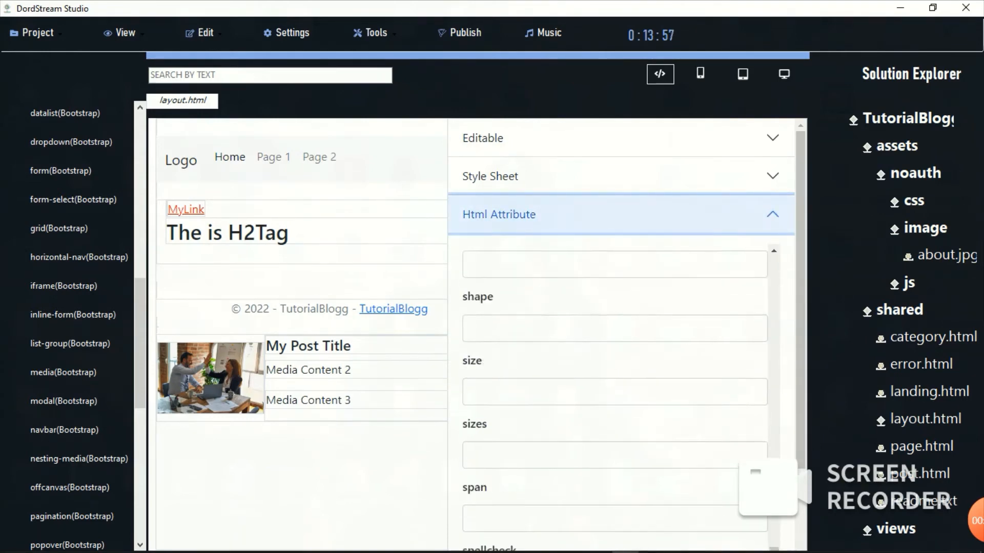
scroll(615, 390, "up", 15)
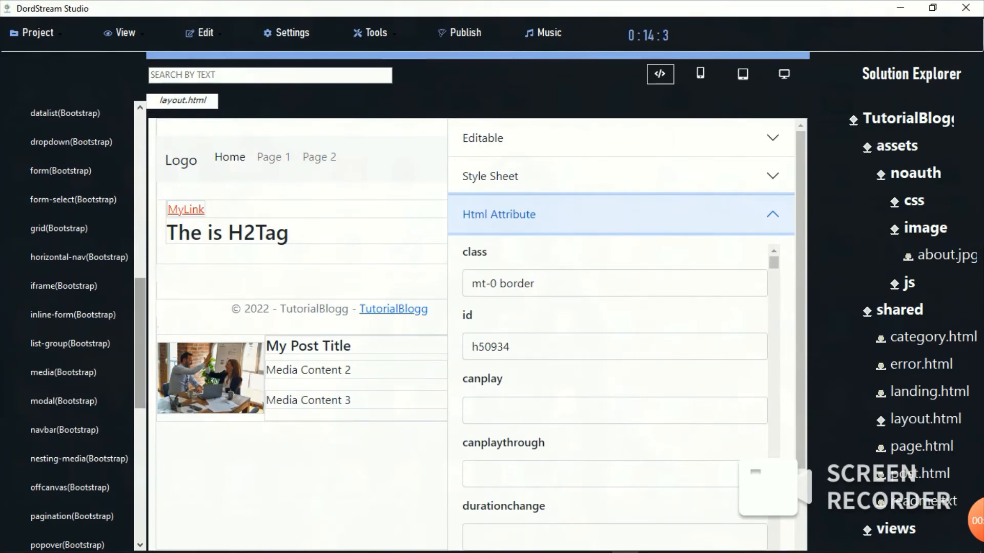
scroll(72, 328, "up", 10)
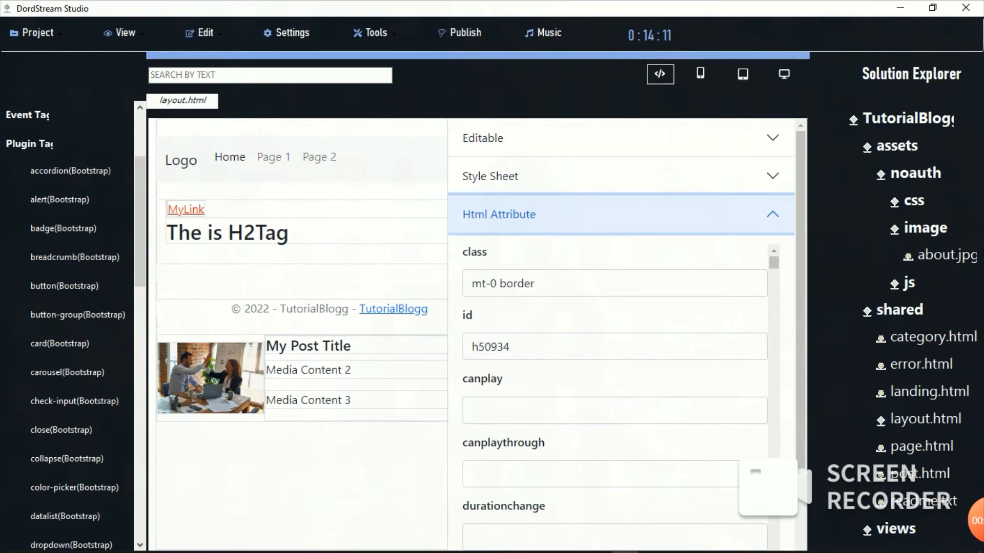
Step: Insert a Bootstrap accordion component into the page
left_click(70, 171)
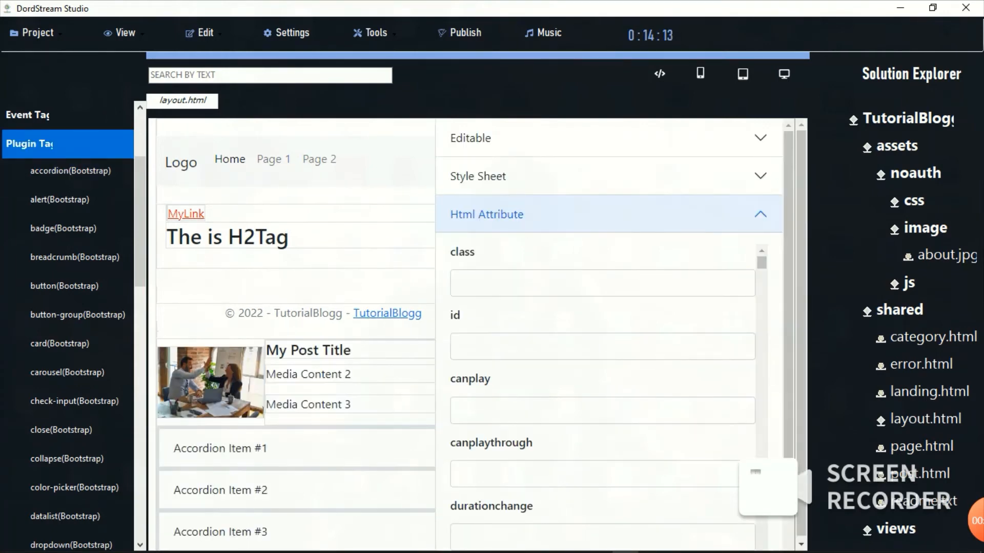
double_click(220, 448)
double_click(220, 490)
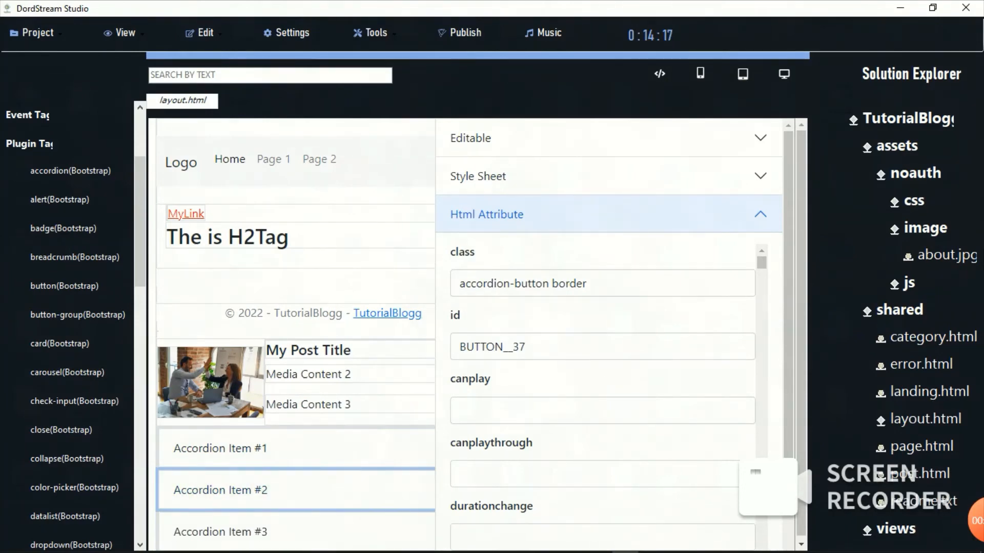
Step: Drag out the accordion and the My Post Title media block, then add a primary alert
left_click_drag(602, 307, 433, 290)
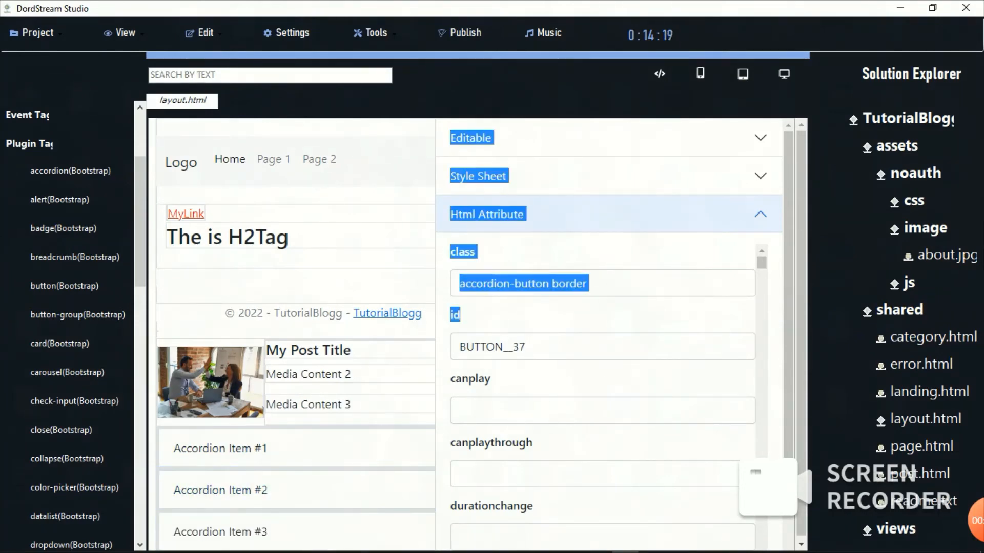
left_click_drag(405, 450, 833, 348)
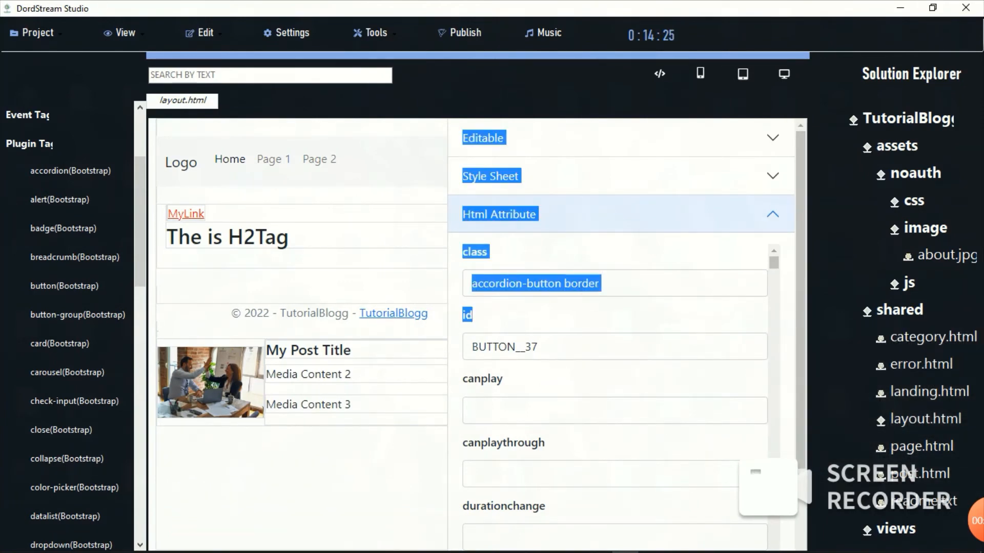
left_click_drag(402, 349, 766, 301)
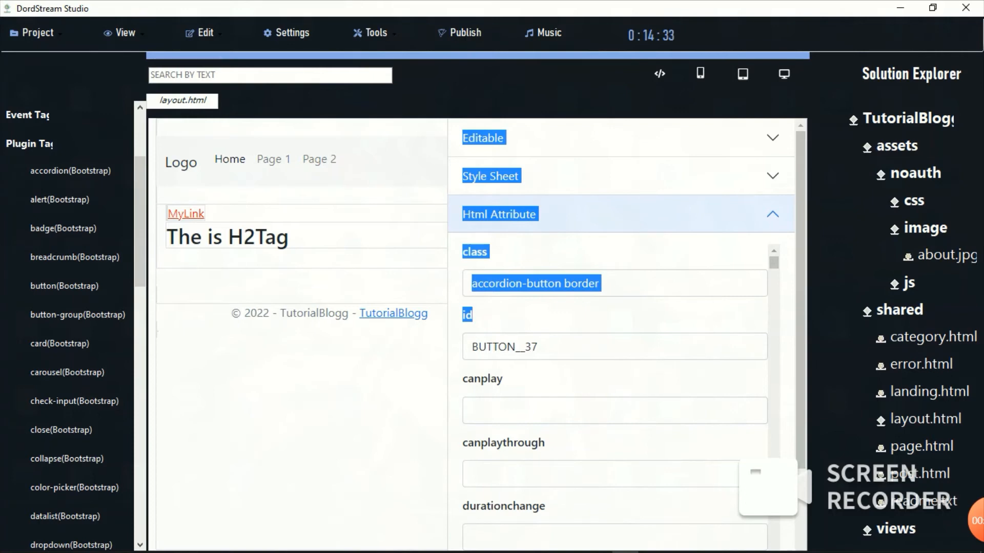
left_click(60, 200)
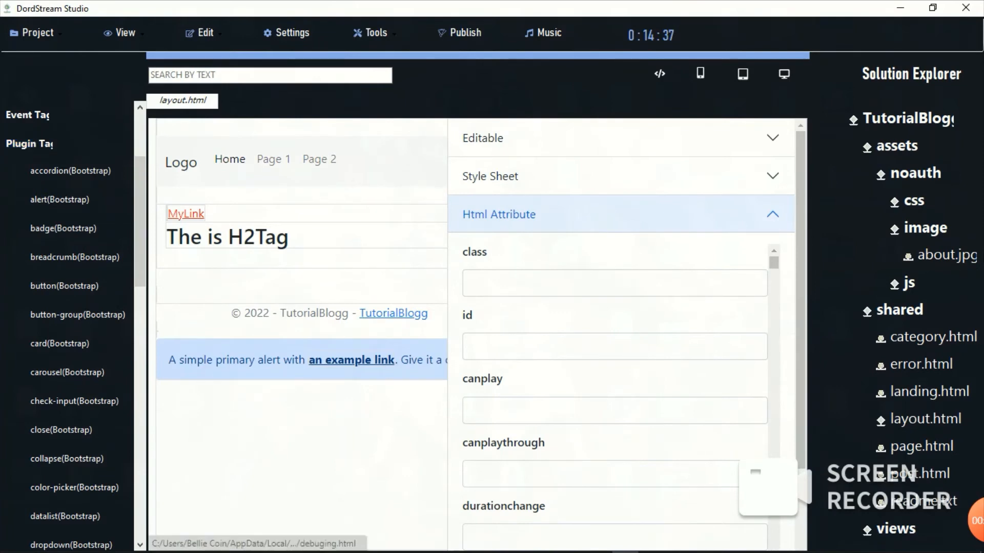
Step: Add the Bootstrap Profile badge button below the alert
left_click(63, 228)
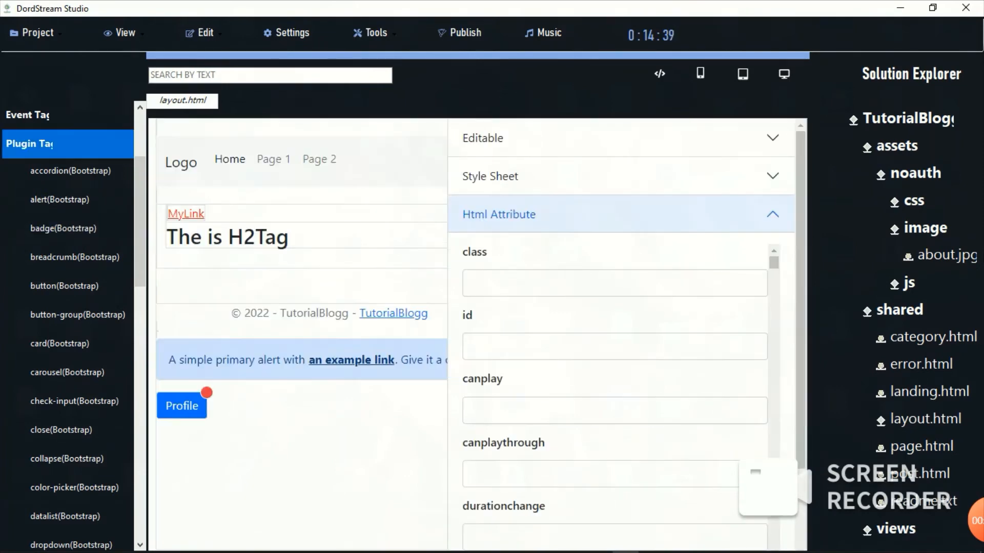
left_click(182, 406)
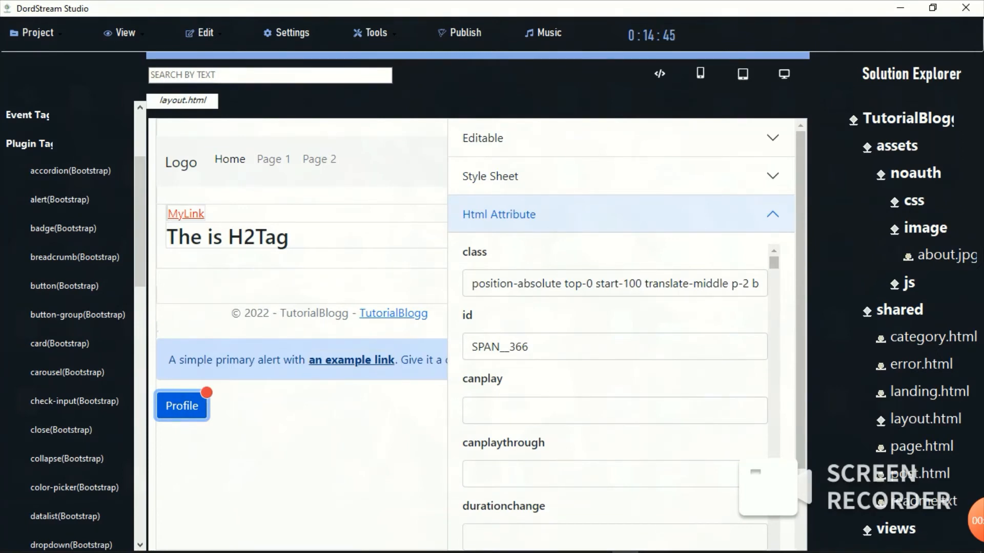
left_click(772, 214)
Step: View the badge's inner HTML under Others, then add a Home/Library/Data breadcrumb
left_click(772, 329)
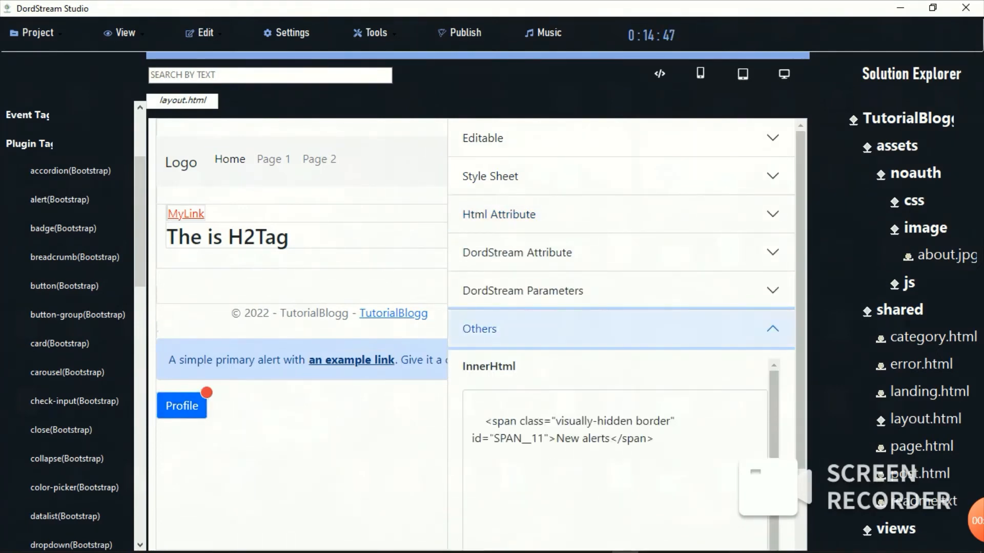
left_click(772, 329)
left_click(772, 329)
left_click(772, 329)
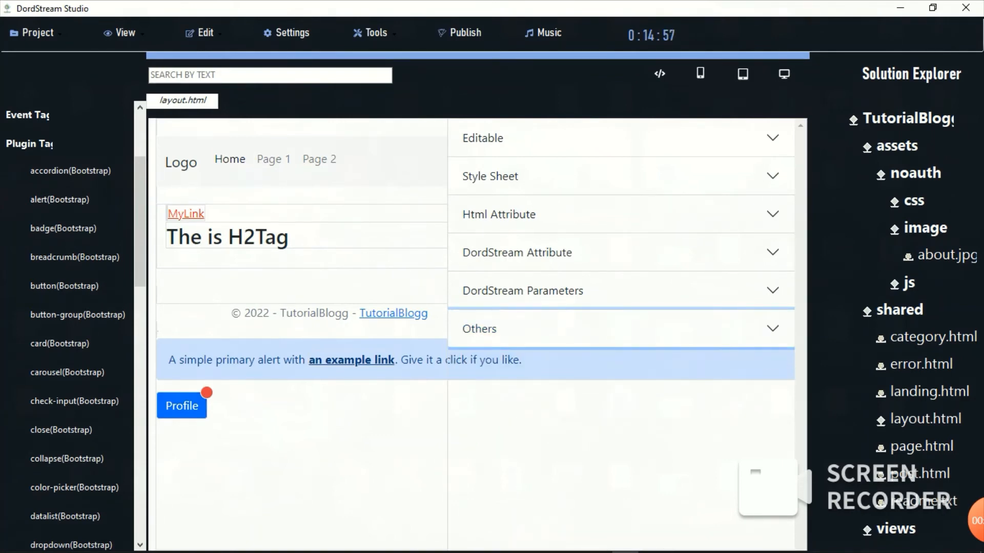
left_click(75, 257)
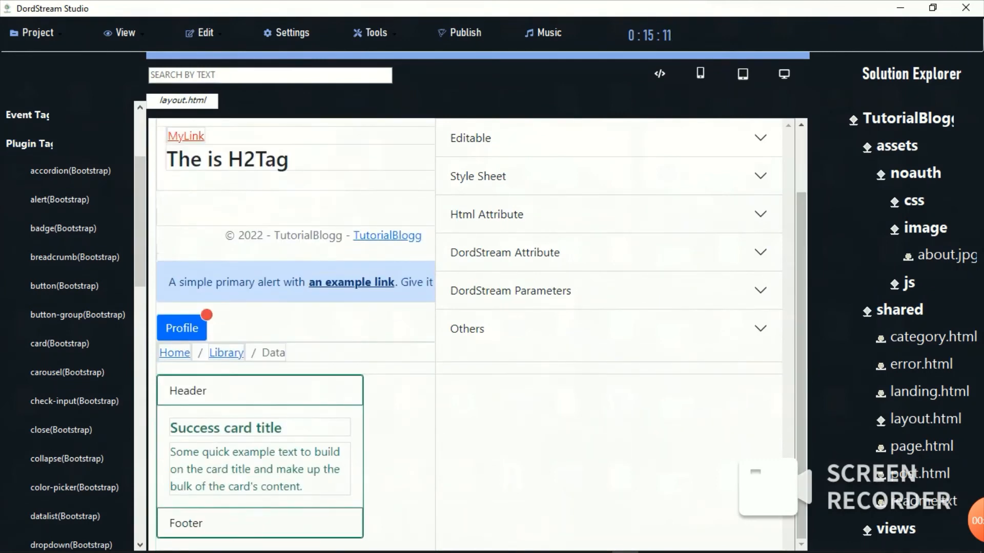
left_click_drag(181, 328, 266, 384)
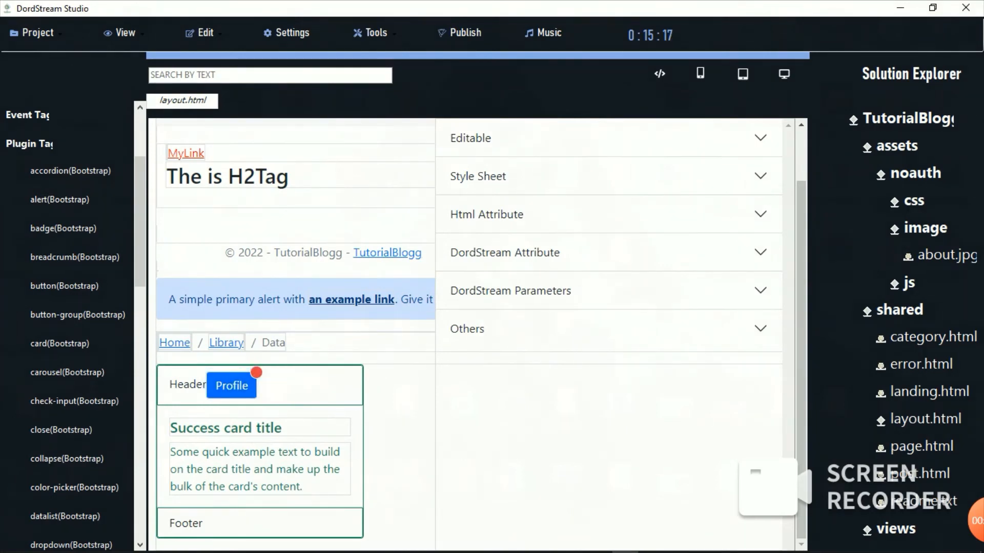
left_click_drag(158, 282, 259, 376)
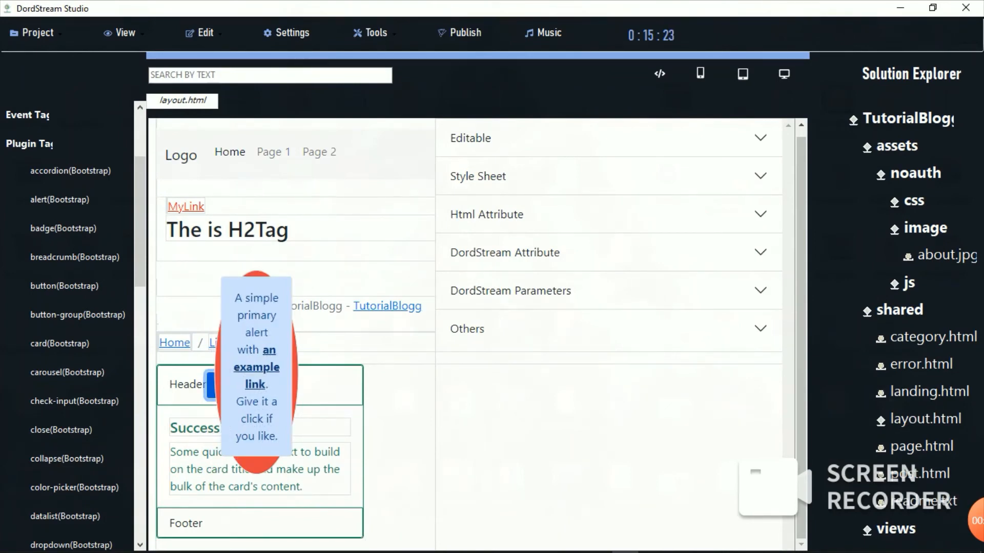
right_click(402, 219)
left_click(447, 277)
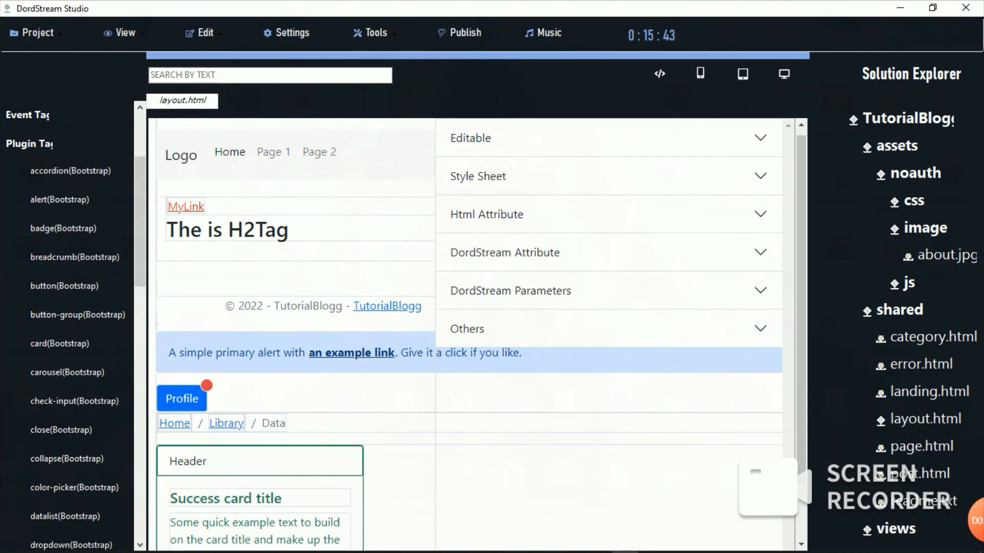
left_click(30, 144)
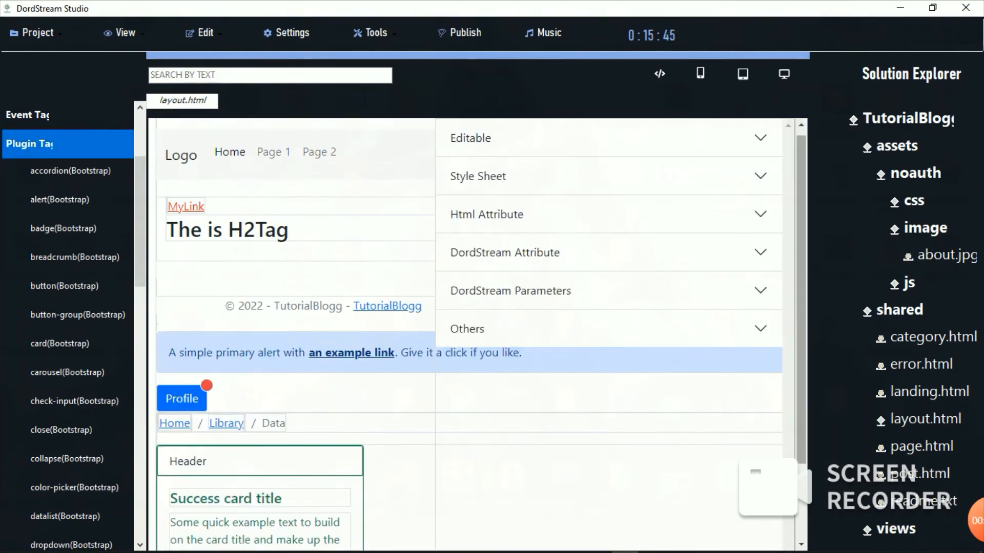
scroll(295, 333, "down", 2)
Step: Add a Left/Middle/Right button group and a Bootstrap carousel to the page
left_click(172, 550)
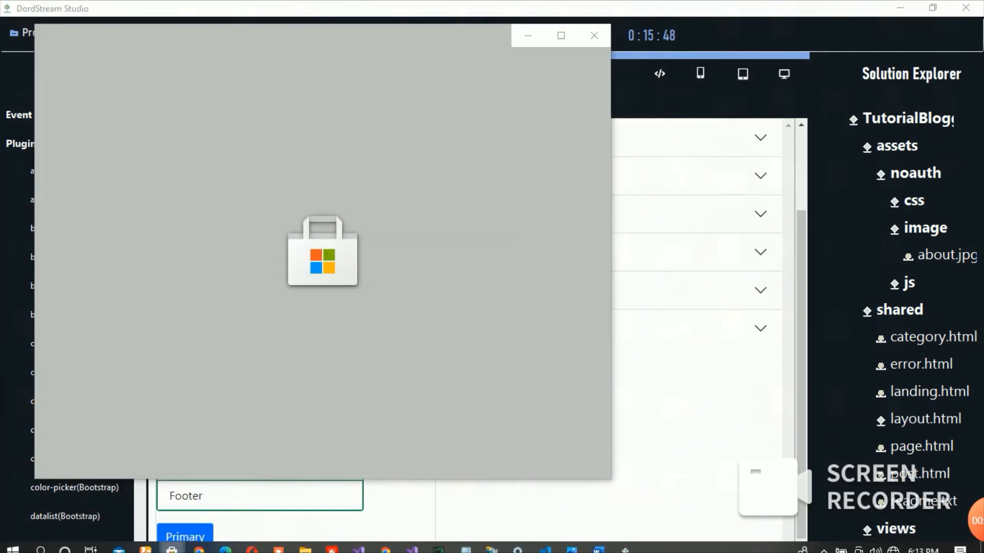
left_click(700, 214)
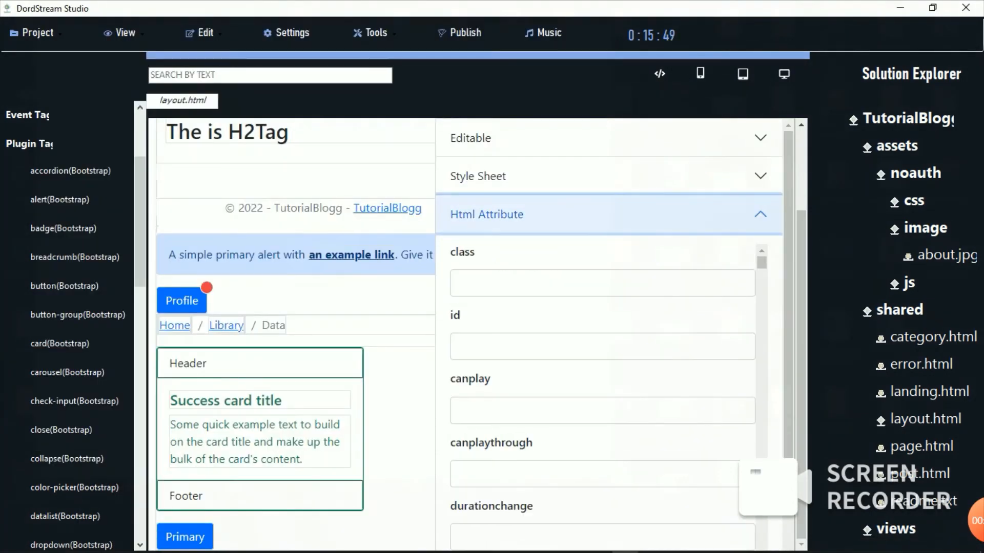
left_click(78, 315)
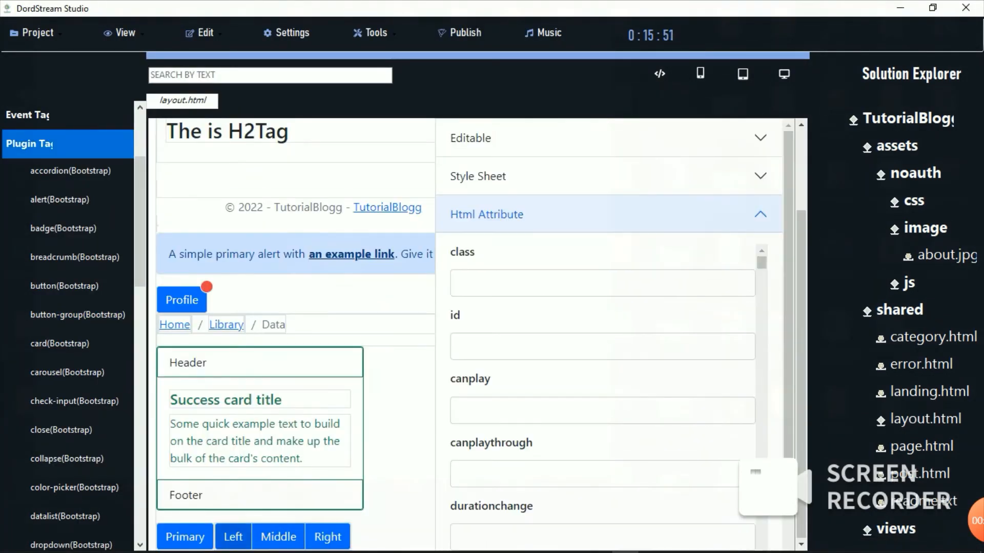
left_click(67, 373)
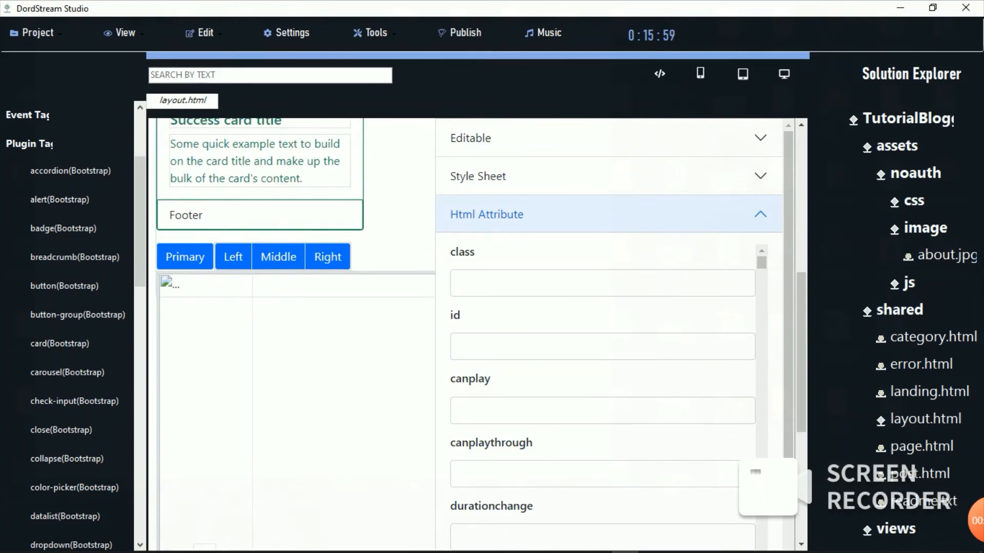
Step: Inspect the Right and Middle buttons' attributes, then tick the Default checkbox
double_click(401, 252)
left_click(327, 257)
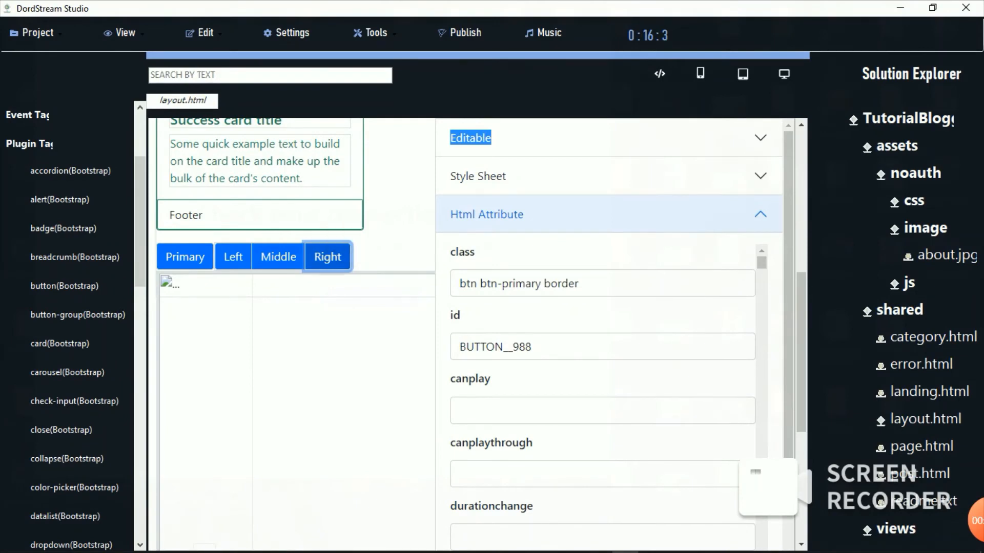
left_click(278, 257)
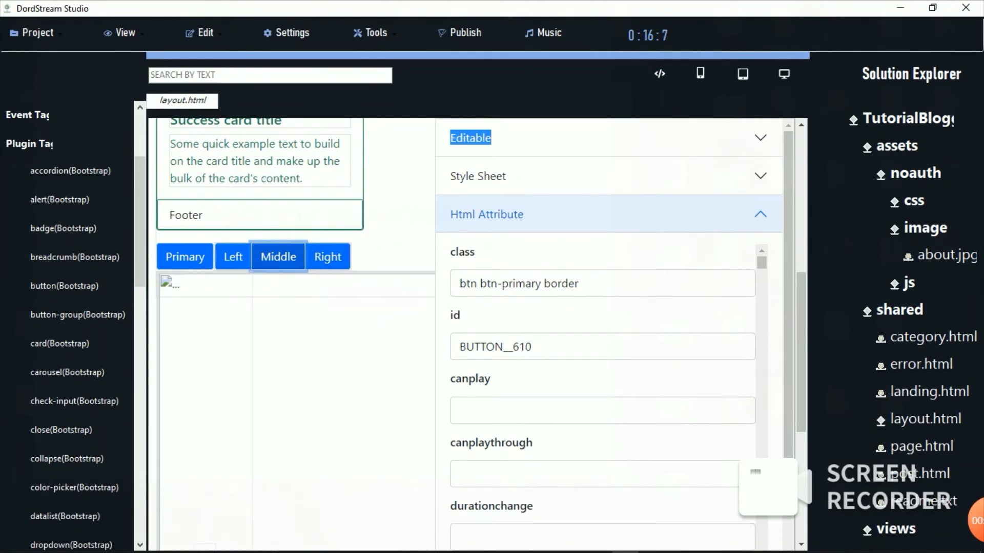
left_click_drag(802, 352, 801, 459)
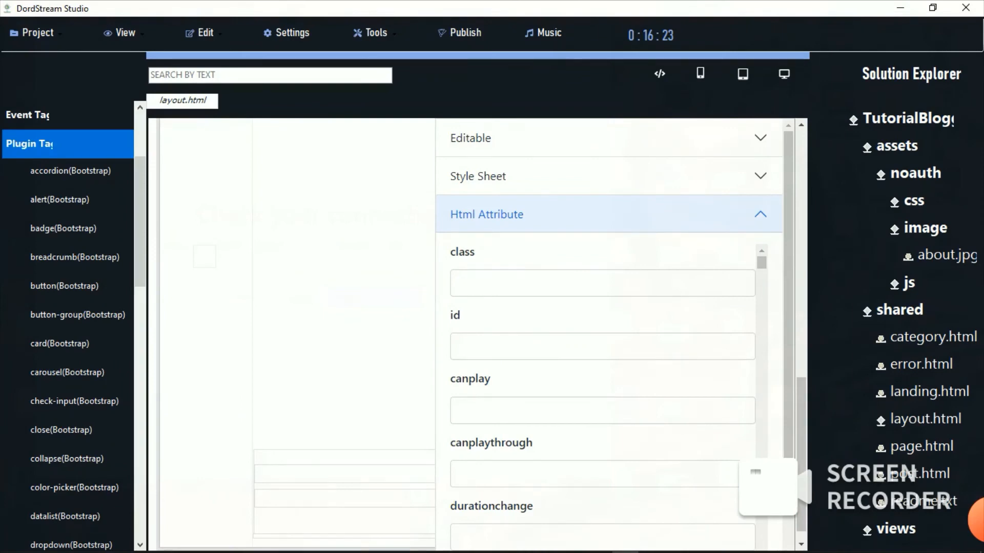
left_click_drag(801, 440, 801, 450)
left_click_drag(788, 328, 788, 407)
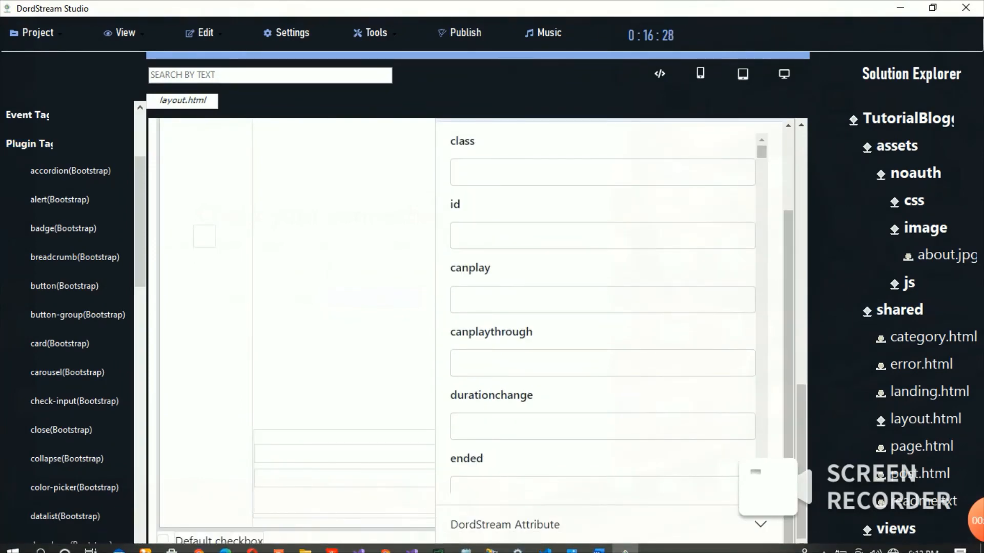
left_click(163, 541)
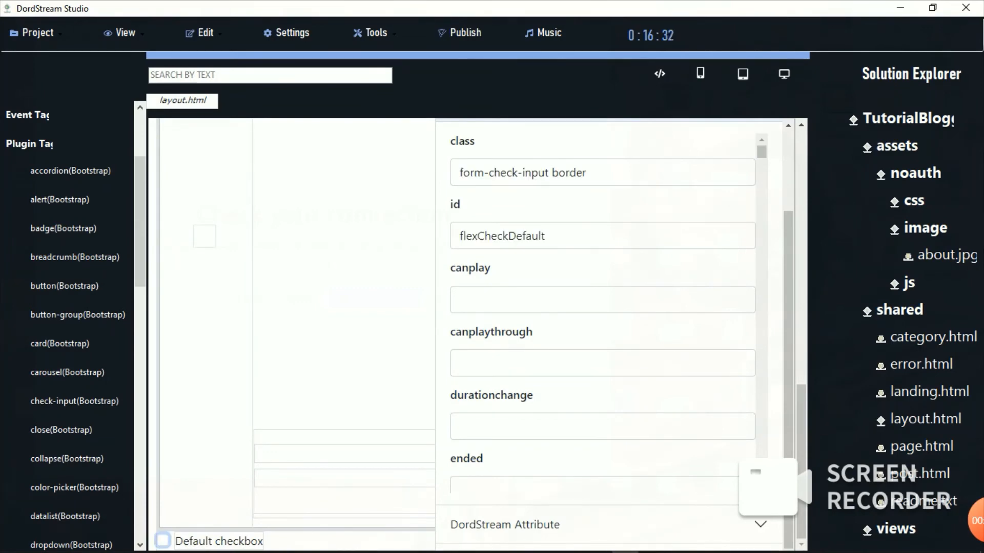
left_click(61, 430)
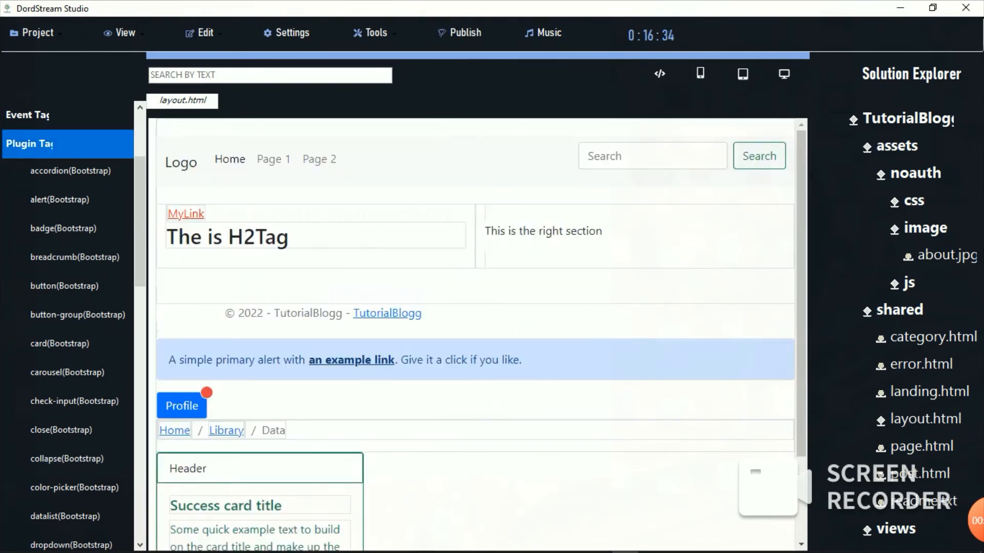
Step: Inspect the attributes of the Link with href button
left_click_drag(801, 436, 802, 447)
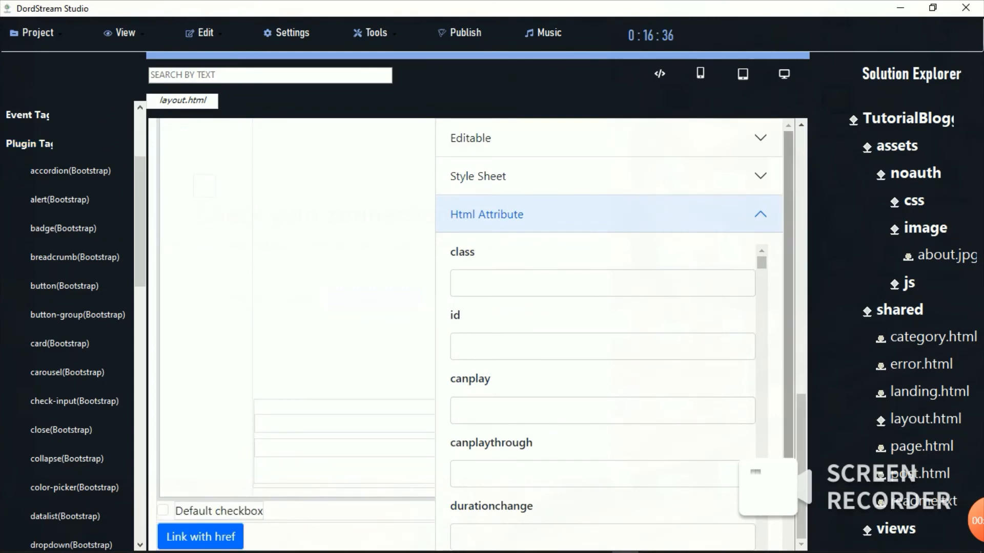
left_click_drag(788, 405, 788, 477)
left_click(201, 537)
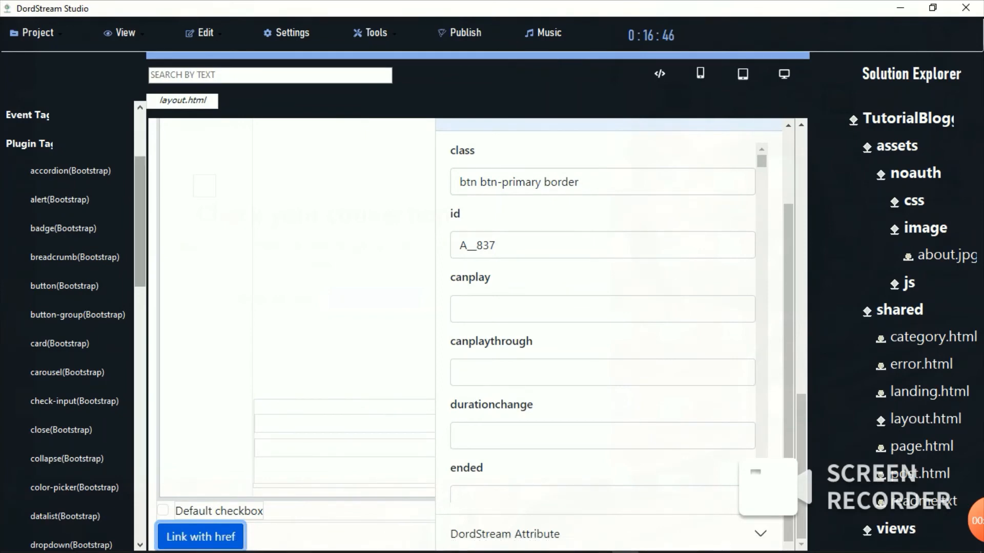
Step: Scroll to the sample table and show a cell's attributes (class border, id TD__981)
scroll(70, 328, "down", 10)
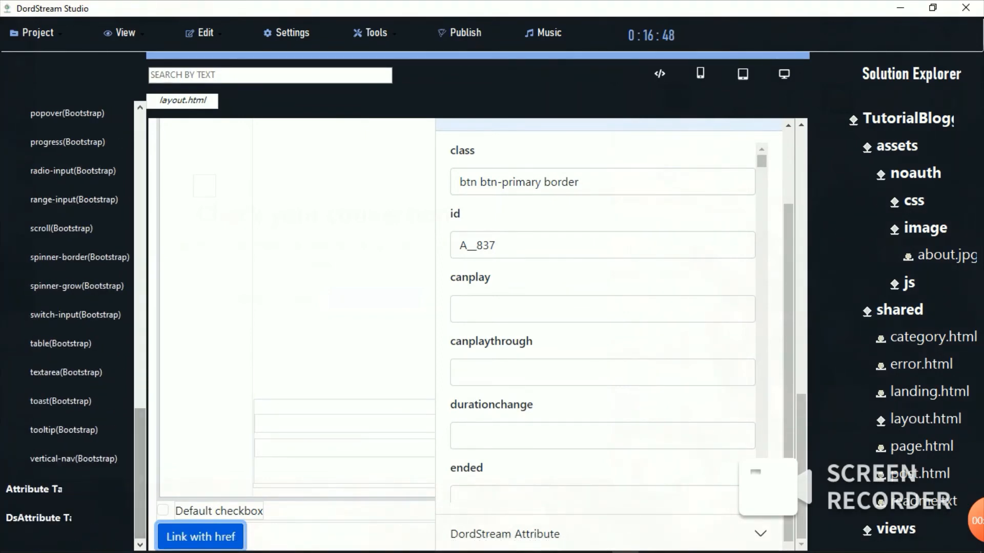
left_click(74, 459)
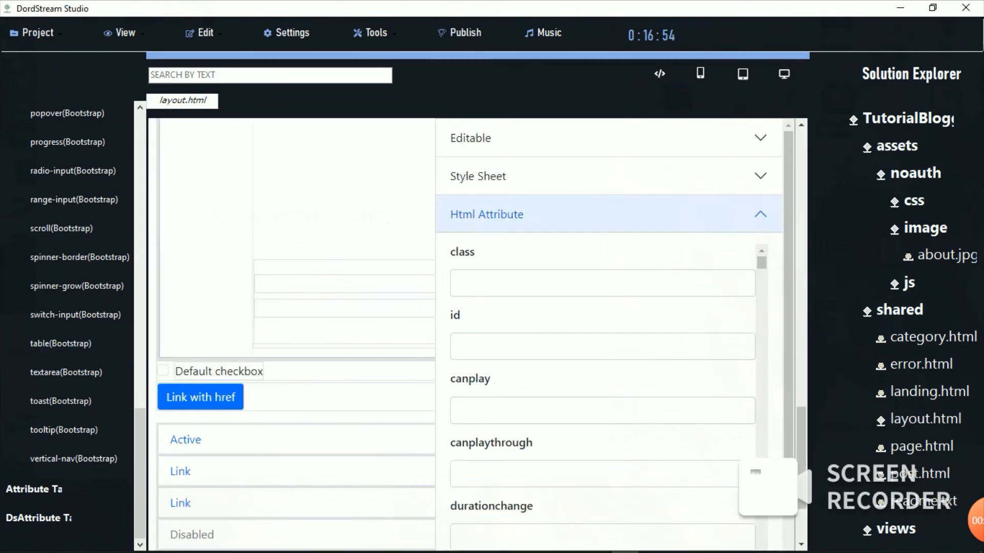
left_click_drag(801, 451, 801, 481)
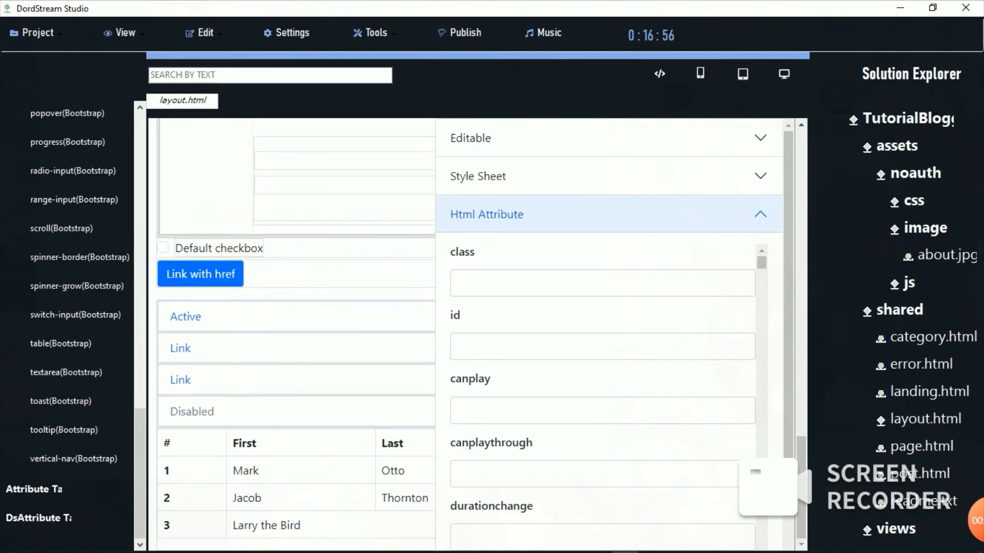
key("Escape")
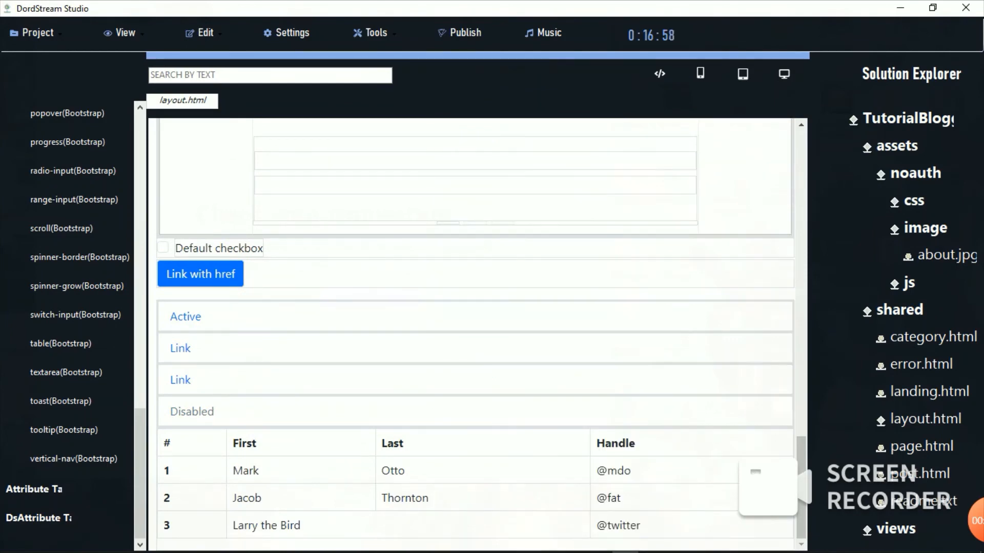
left_click(405, 498)
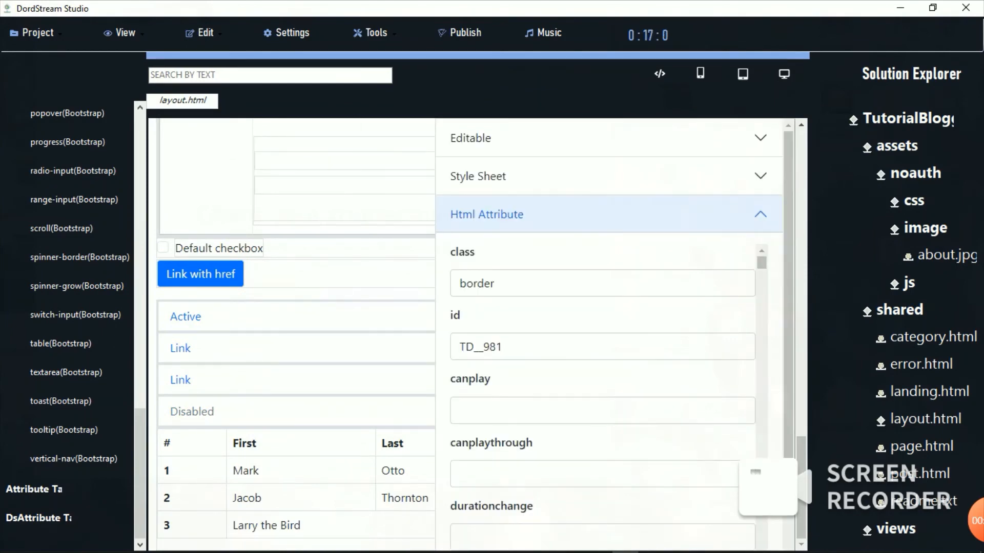
Step: Make the table cell editable and replace 'Mark' with a person's full name
left_click(608, 137)
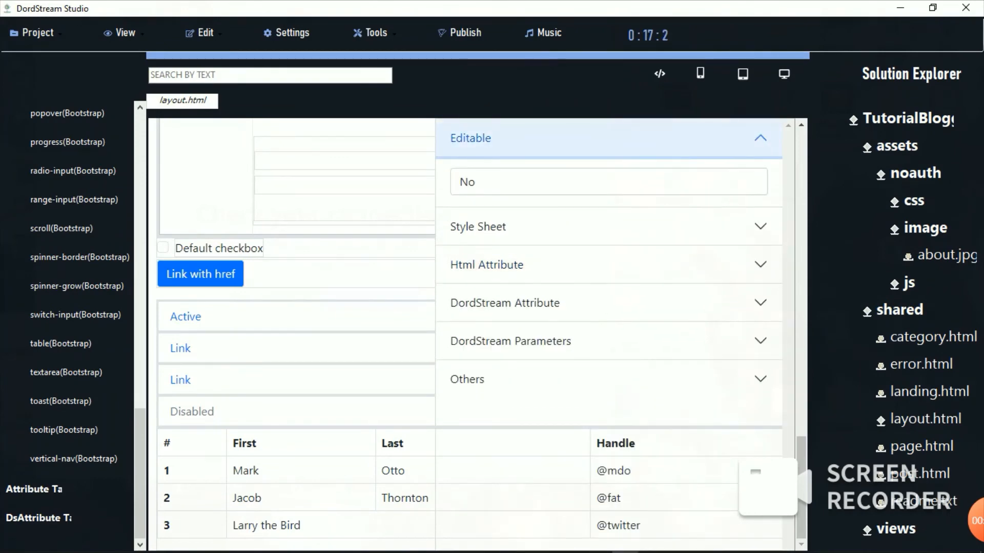
left_click(608, 182)
left_click(608, 223)
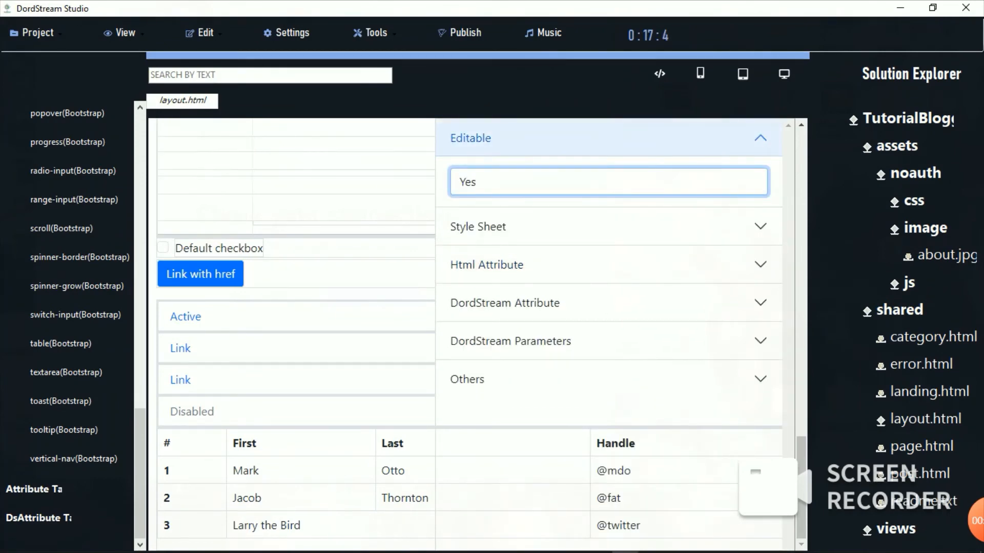
left_click(276, 471)
key("BackSpace")
key("BackSpace")
key("BackSpace")
key("BackSpace")
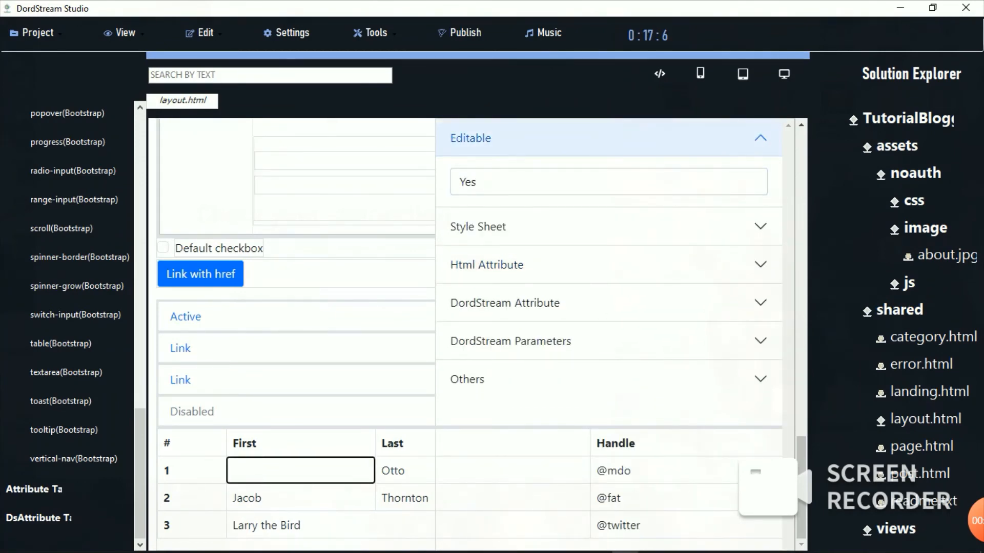
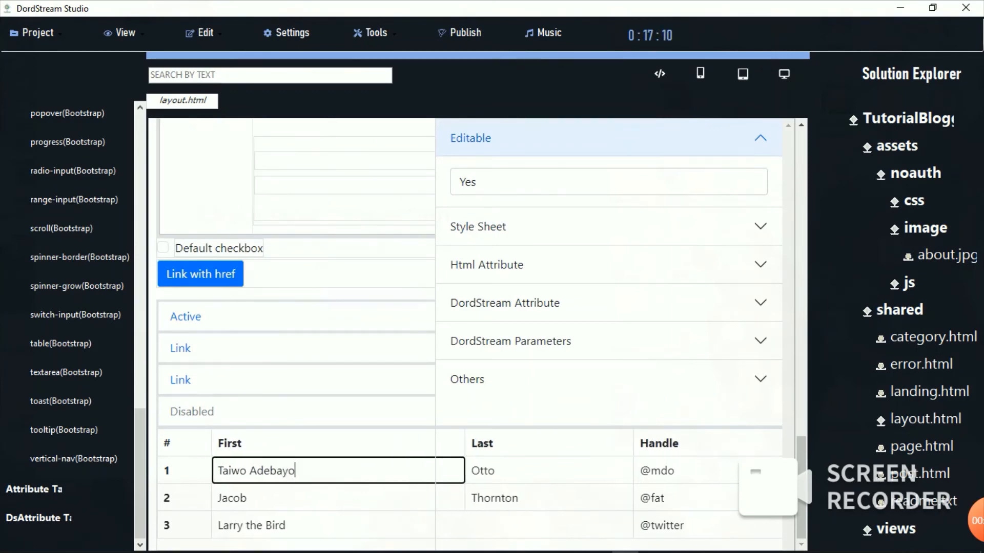
key("Return")
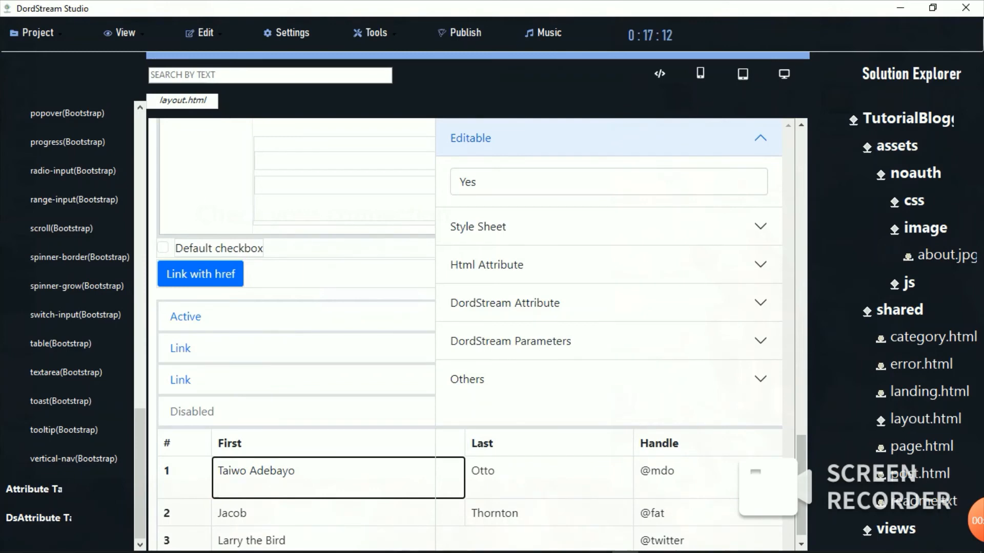
Step: Set the cell's Editable back to No and scroll the preview to the top
left_click(609, 182)
left_click(609, 206)
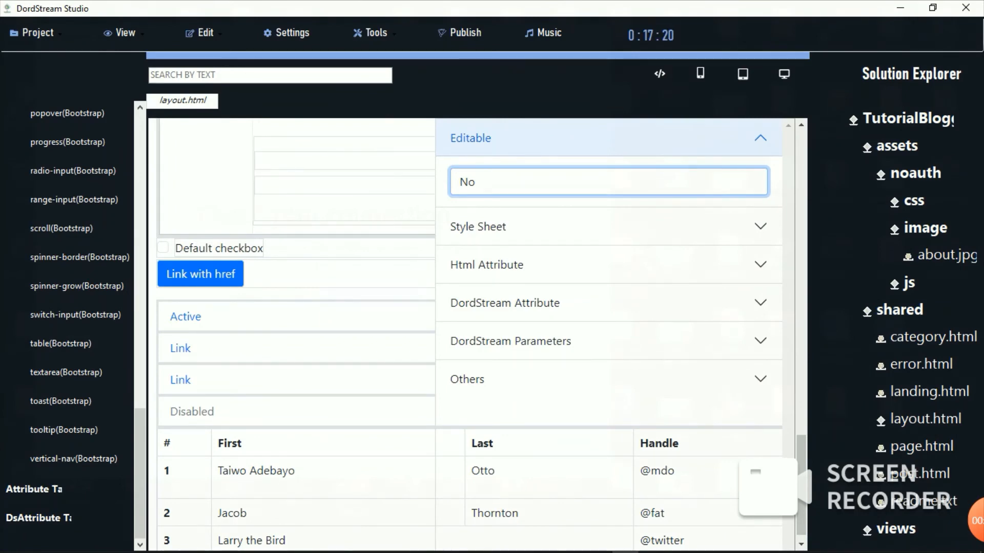
left_click_drag(801, 485, 802, 180)
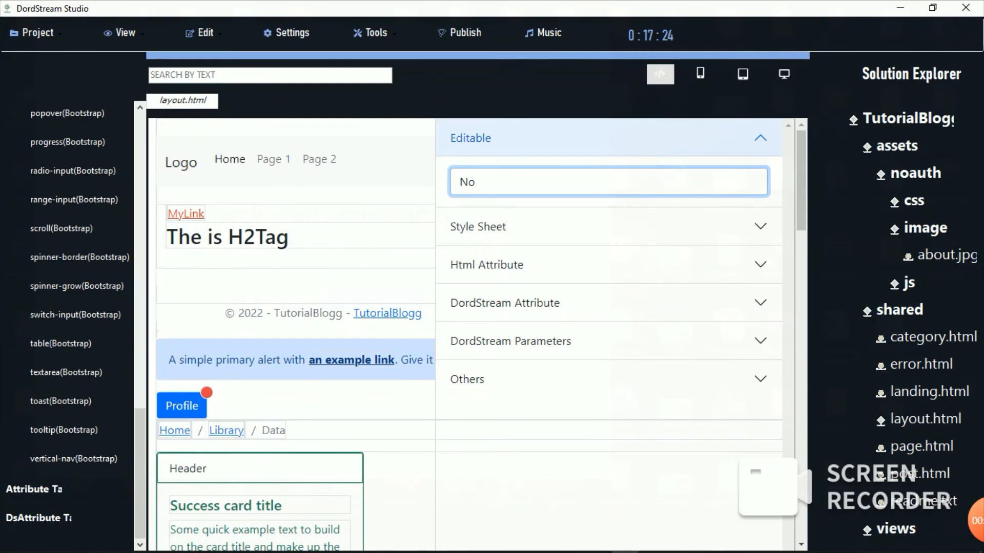
Step: In layout.html's code, delete the old test component markup that follows the script tags
left_click(660, 74)
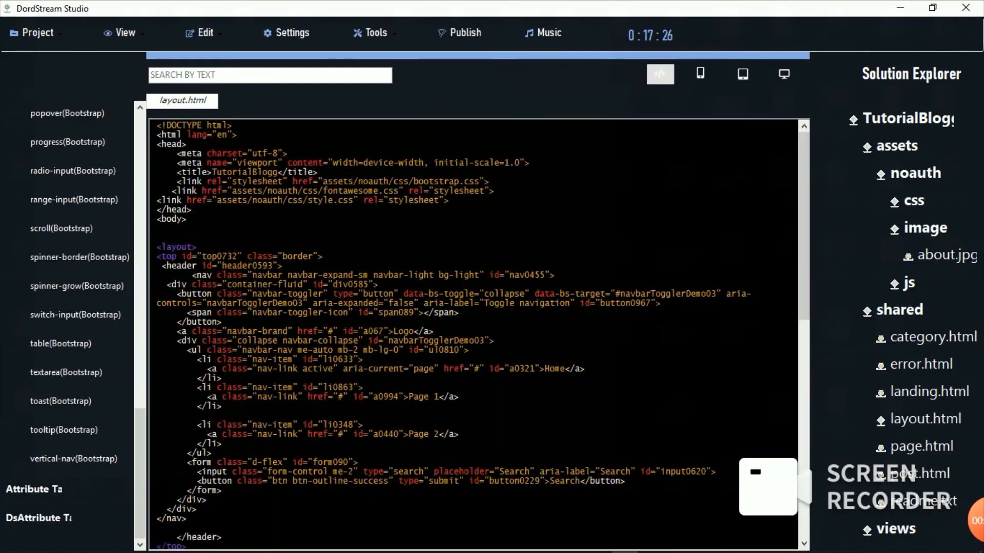
left_click(926, 420)
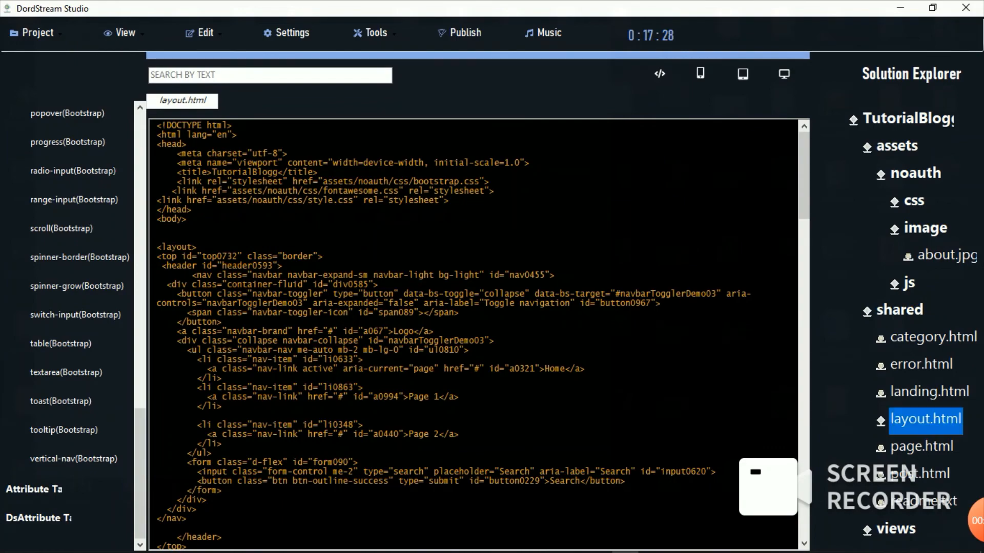
left_click_drag(804, 176, 804, 294)
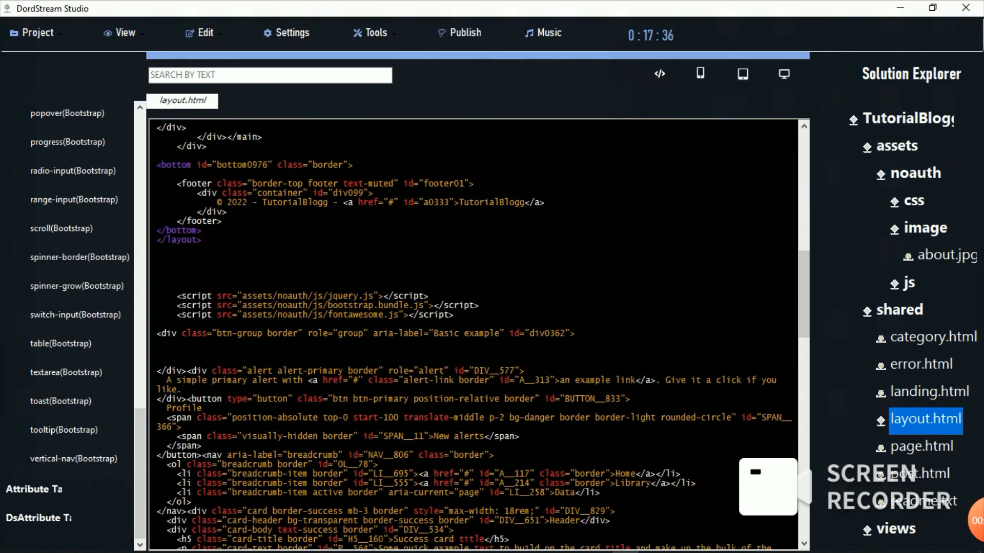
left_click_drag(157, 334, 183, 528)
key("Delete")
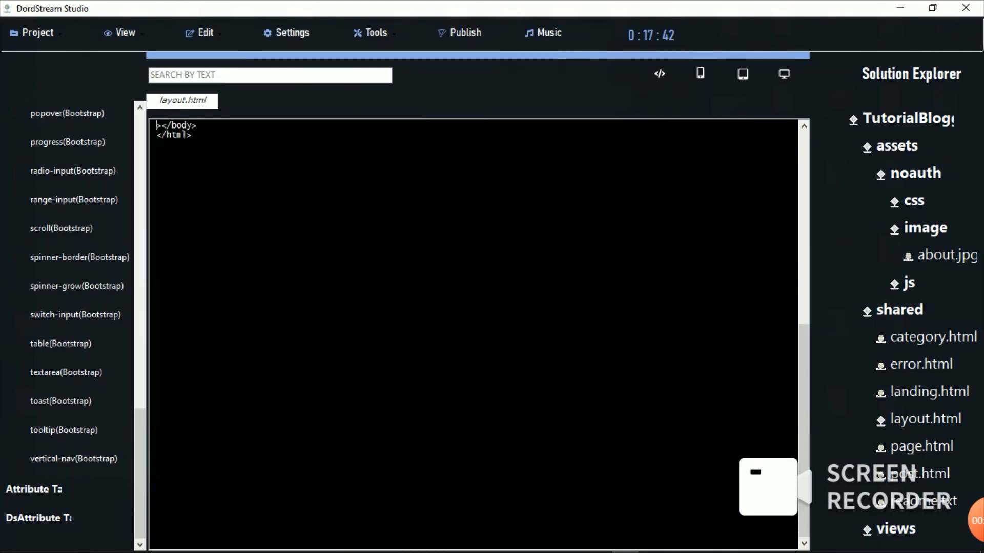
key("Delete")
Step: Paste the Bootstrap demo modal snippet below the bootstrap.bundle.js and fontawesome.js script lines
mouse_move(804, 436)
left_mouse_down()
mouse_move(804, 356)
mouse_move(804, 439)
left_mouse_up()
left_click(480, 508)
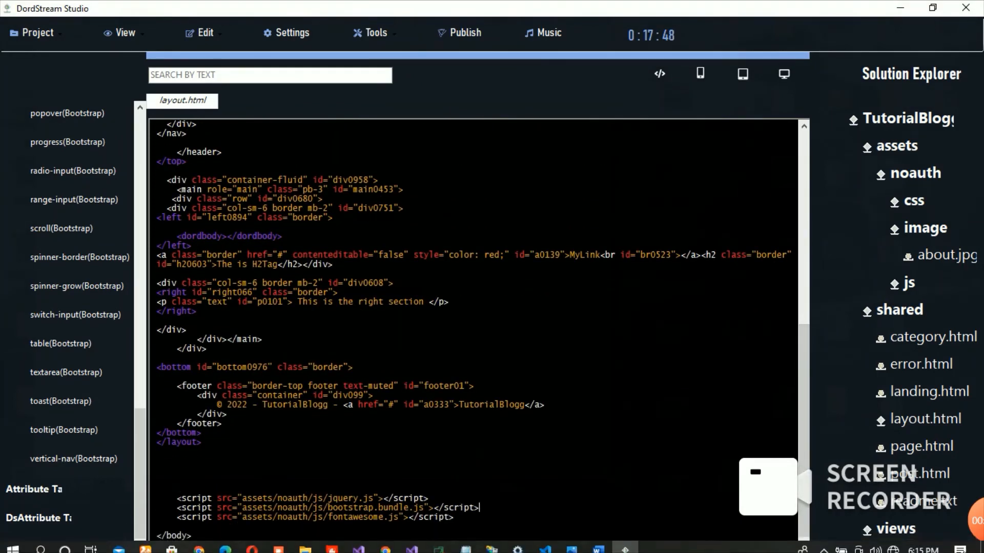
key("Return")
key("Return")
key("Return")
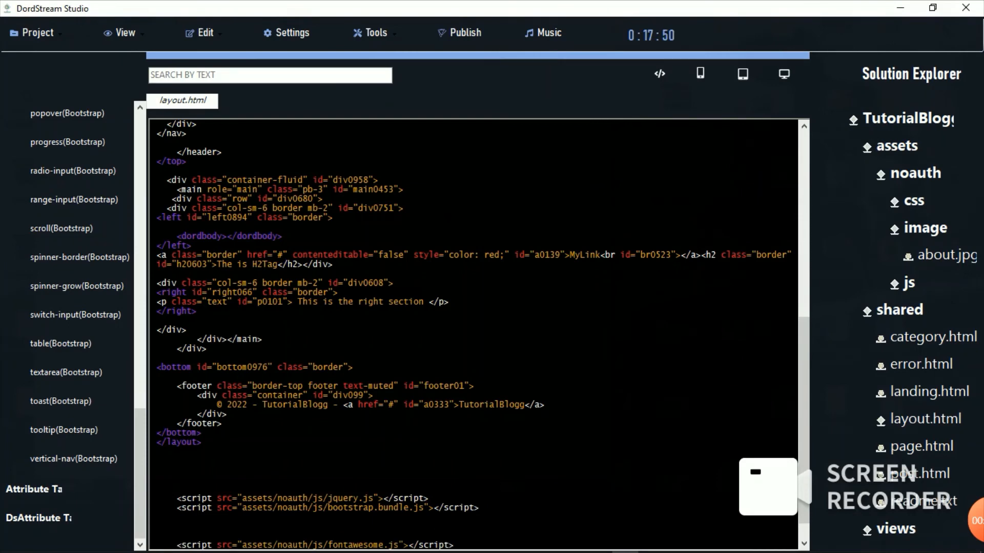
key("BackSpace")
key("BackSpace")
key("BackSpace")
key("Return")
key("Return")
key("Return")
key("Return")
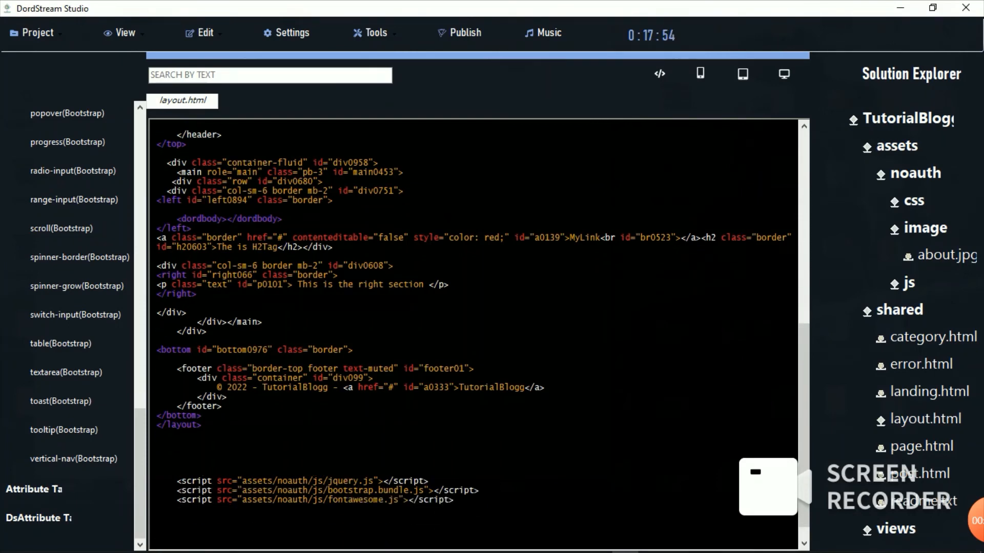
scroll(71, 327, "up", 5)
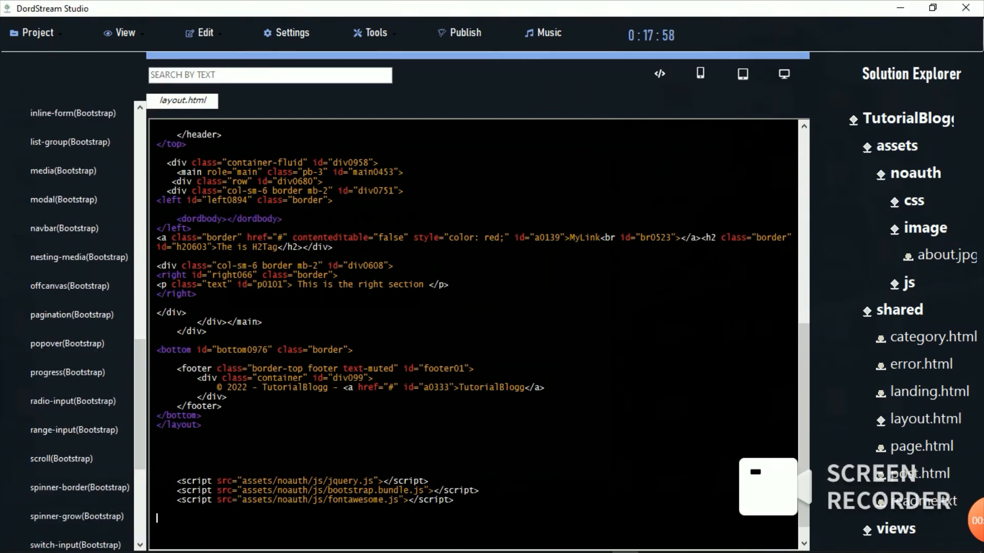
type("<!-- Button trigger modal --> <button type=\"button\" class=\"btn btn-primary\" data-bs-toggle=\"modal\" data-bs-target=\"#exampleModal\">   Launch demo modal </button>  <!-- Modal --> <div class=\"modal fade\" id=\"exampleModal\" tabindex=\"-1\" aria-labelledby=\"exampleModalLabel\" aria-hidden=\"true\">   <div class=\"modal-dialog\">     <div class=\"modal-content\">       <div class=\"modal-header\">         <h5 class=\"modal-title\" id=\"exampleModalLabel\">Modal title</h5>         <button type=\"button\" class=\"btn-close\" data-bs-dismiss=\"modal\" aria-label=\"Close\"></button>       </div>       <div class=\"modal-body\">         ...       </div>       <div class=\"modal-footer\">         <button type=\"button\" class=\"btn btn-secondary\" data-bs-dismiss=\"modal\">Close</button>         <button type=\"button\" class=\"btn btn-primary\">Save changes</button>       </div>     </div>   </div> </div>")
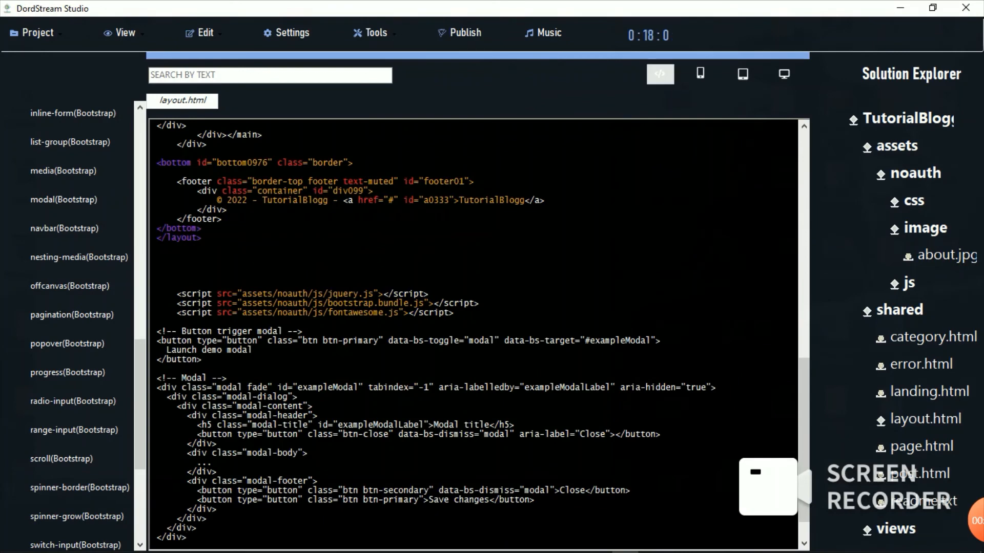
Step: In the preview, launch and close the demo modal and inspect its HTML attributes
left_click(660, 75)
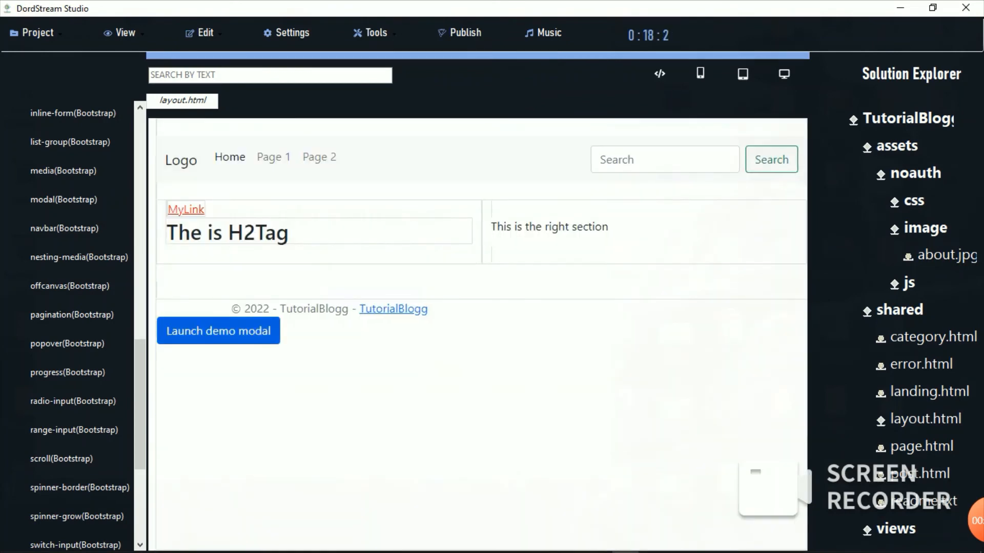
left_click(218, 331)
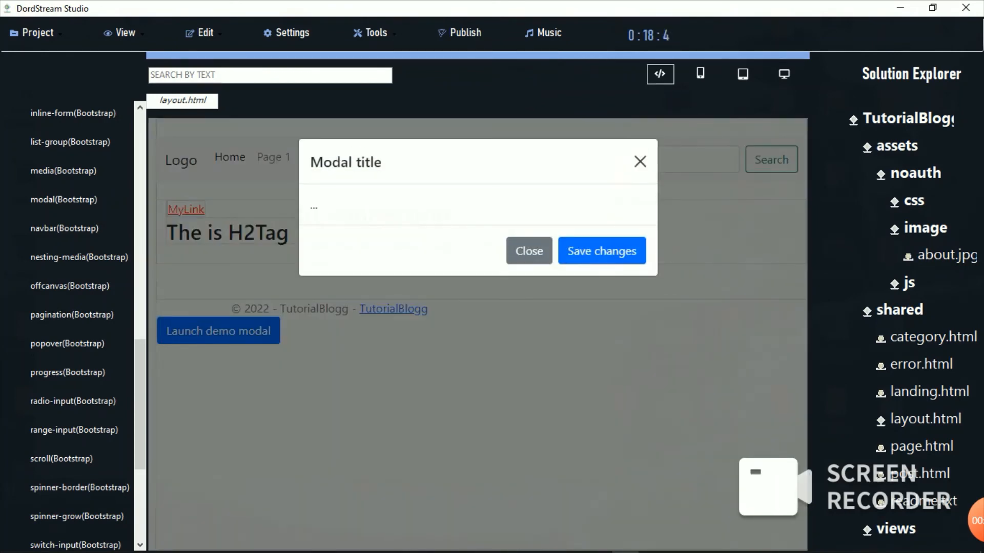
left_click(639, 155)
right_click(218, 331)
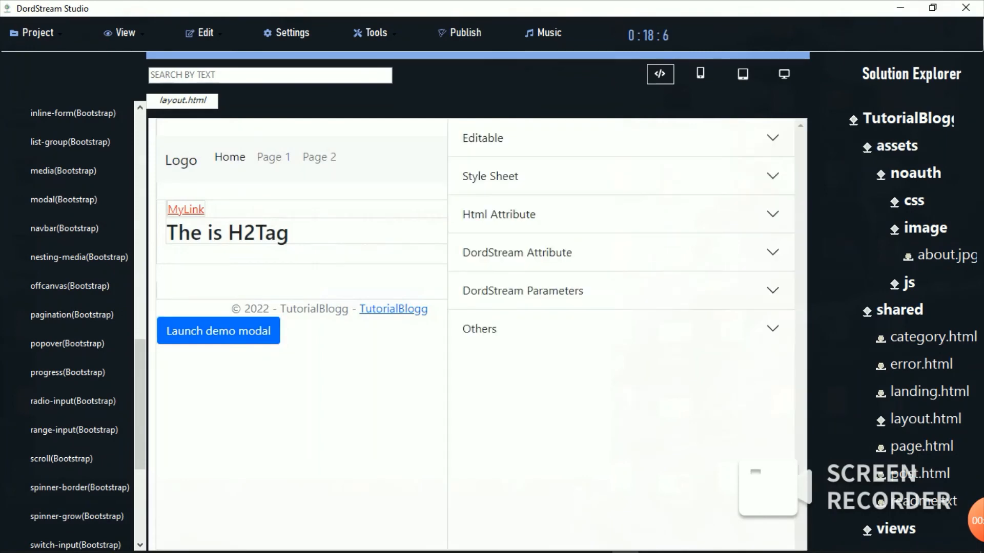
left_click(218, 331)
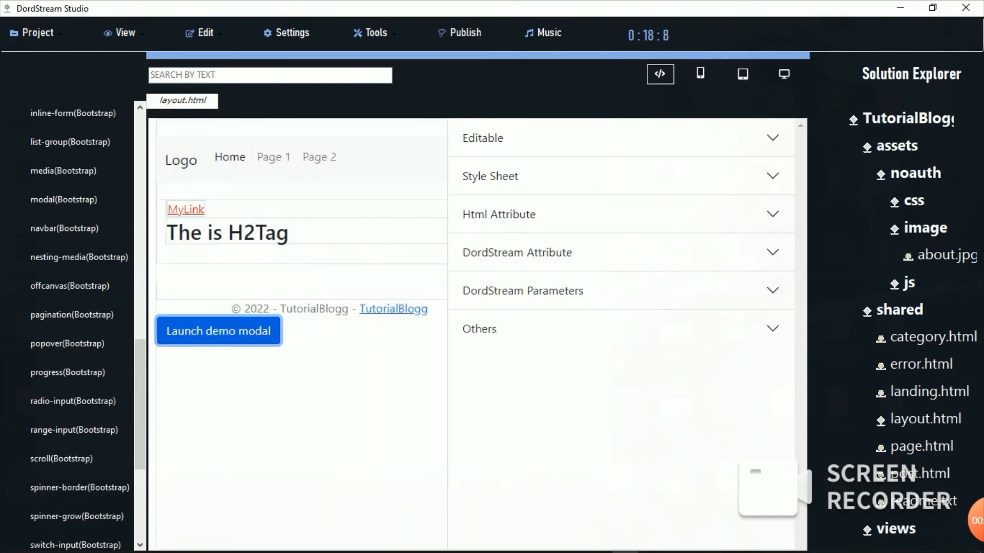
left_click(621, 214)
left_click(218, 331)
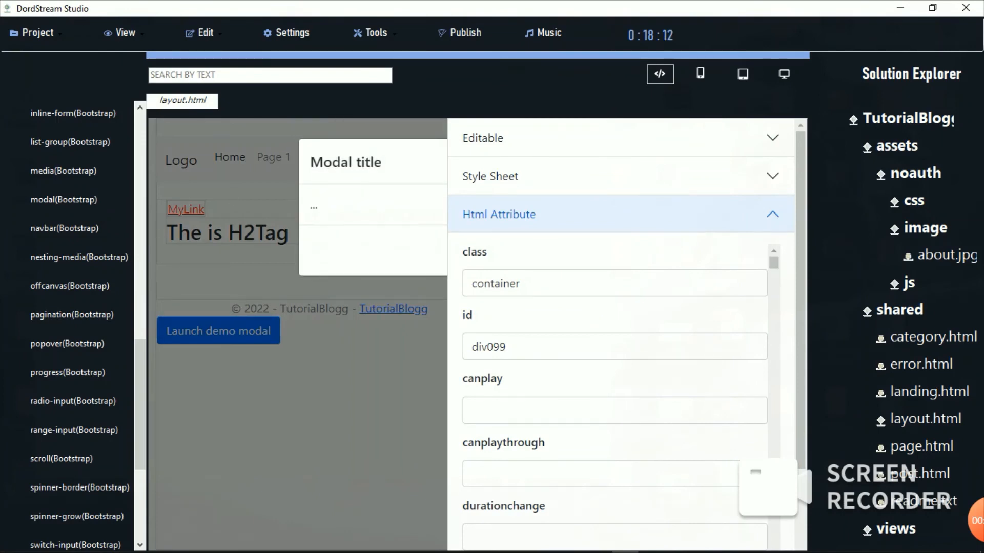
Step: Check the modal body's attributes, then open landing.html in its own editor tab
left_click(349, 206)
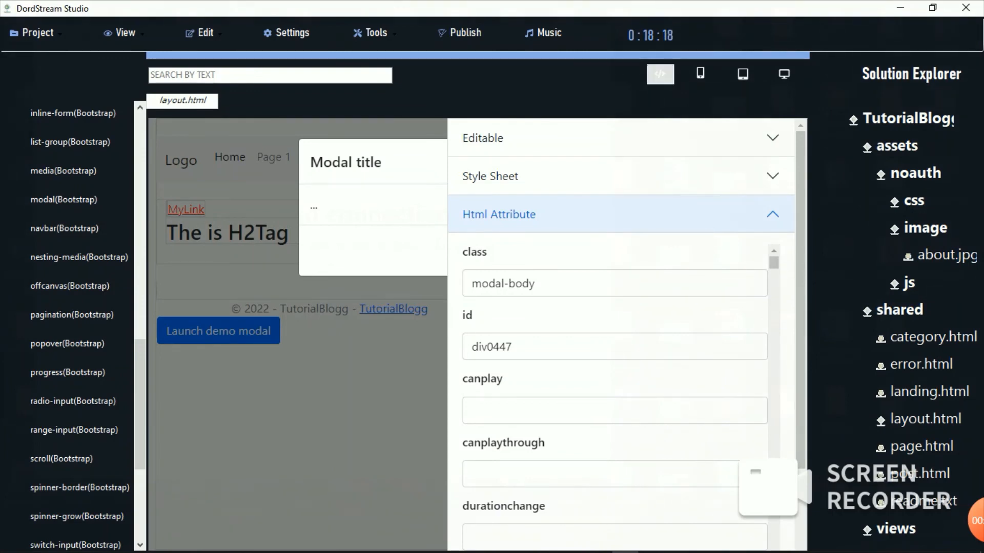
left_click(660, 74)
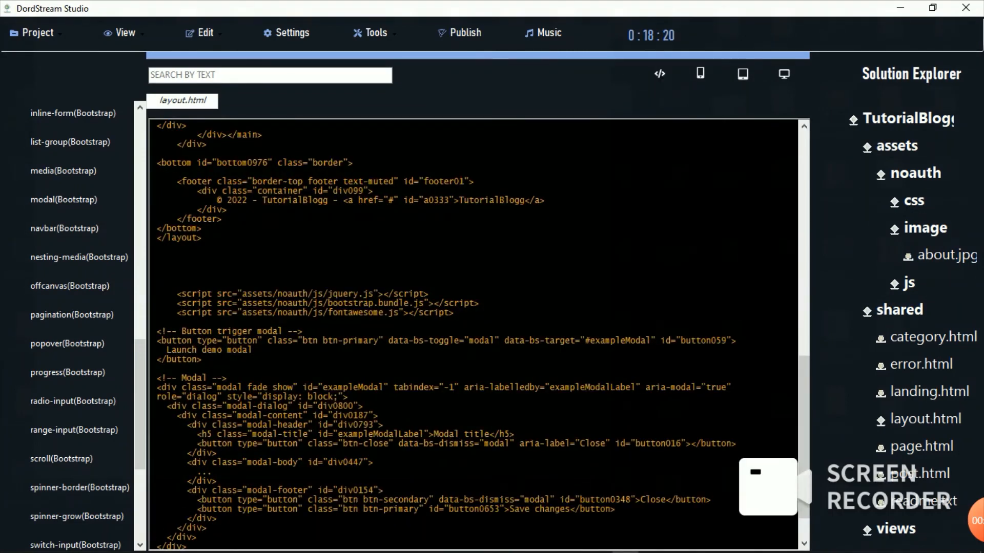
left_click(929, 392)
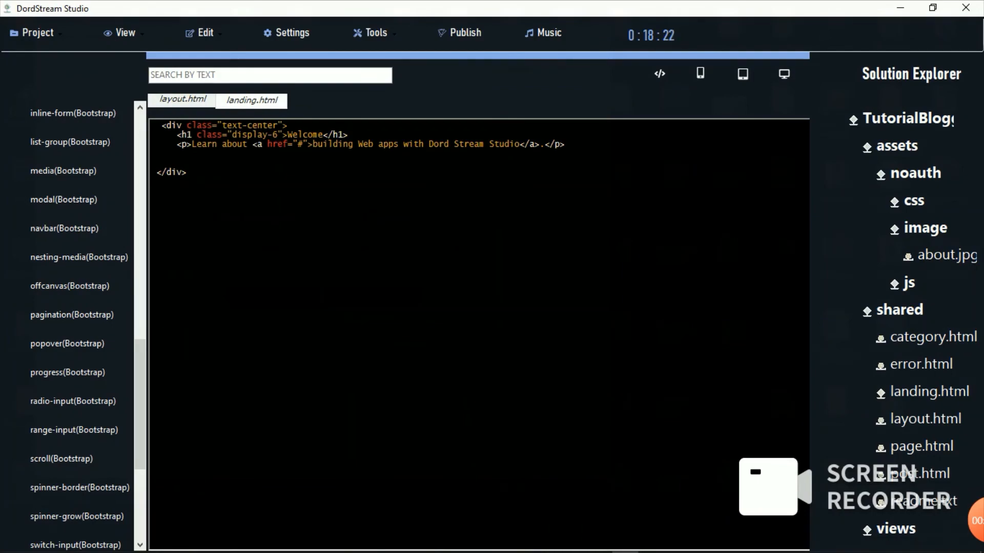
Step: In layout.html, replace the demo modal markup with the form-range label and input
left_click(926, 420)
scroll(476, 333, "down", 15)
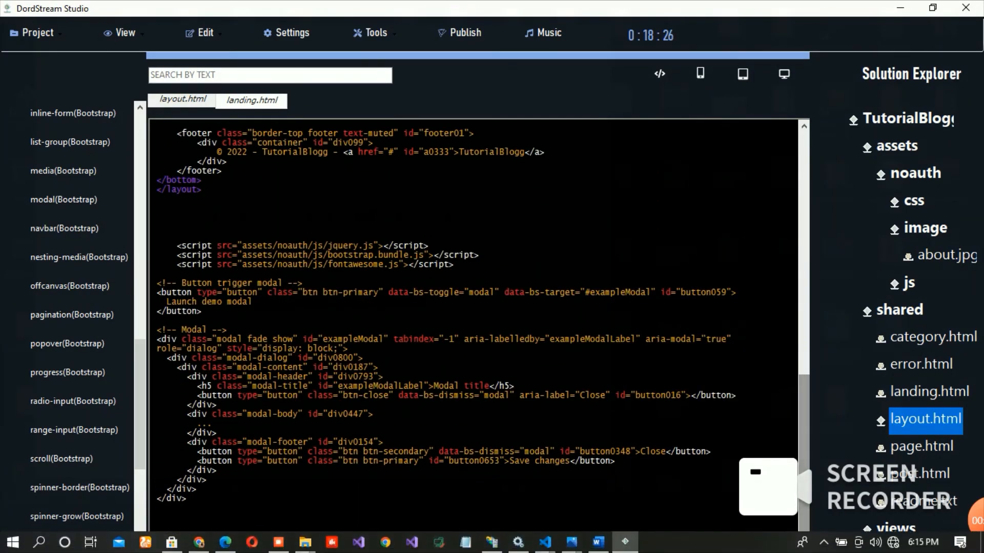
left_click_drag(157, 283, 157, 509)
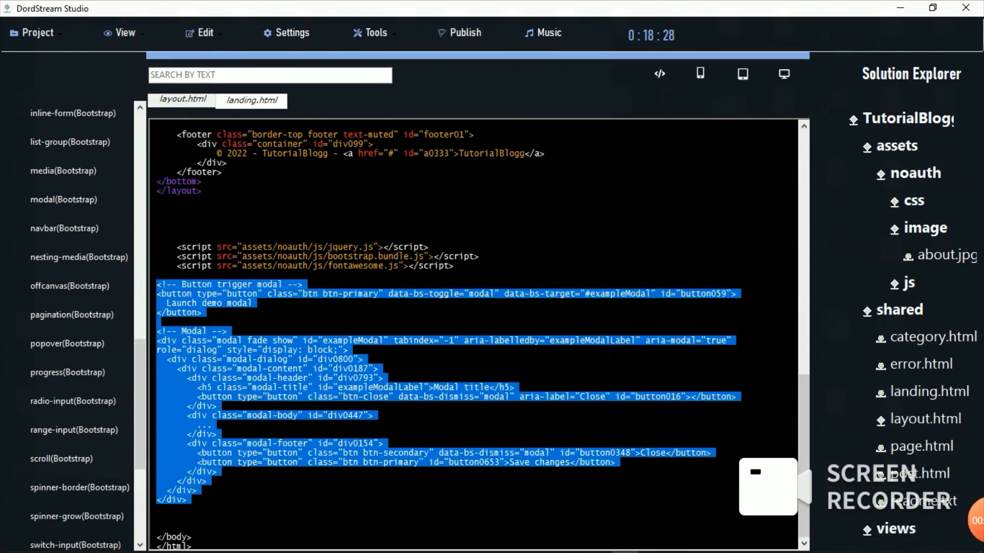
key("BackSpace")
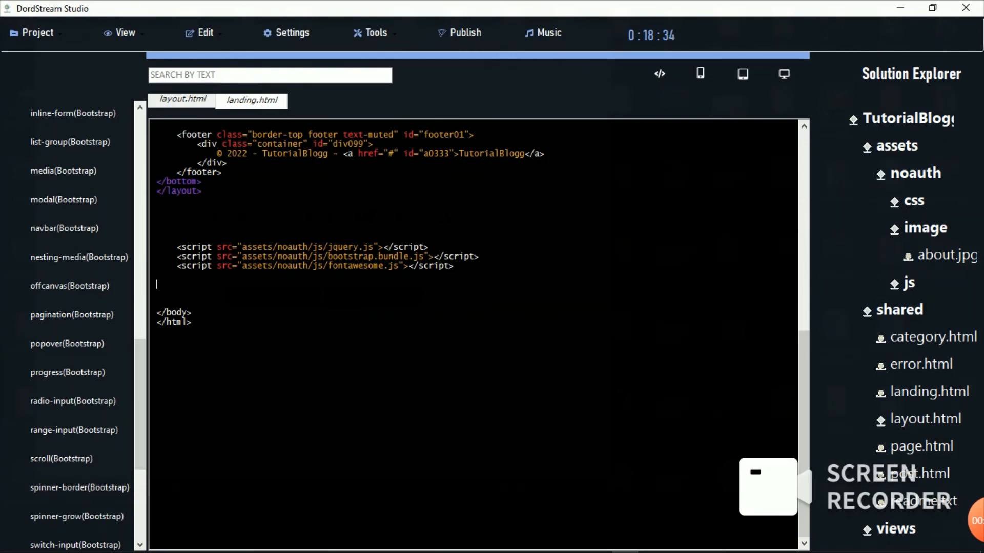
type("<label for=\"customRange1\" class=\"form-label\">Example range</label> <input type=\"range\" class=\"form-range\" id=\"customRange1\">")
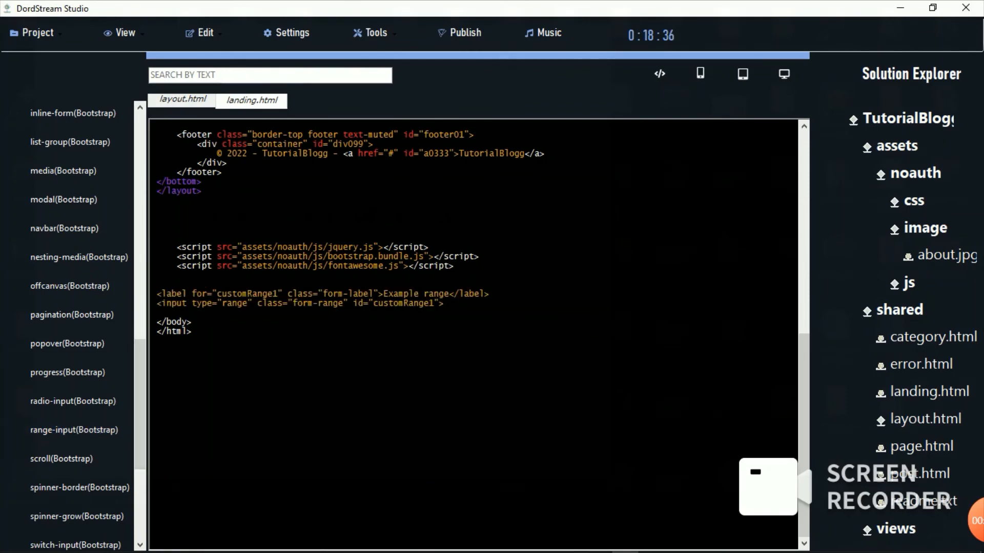
Step: Preview the page and drag the Example range slider below the footer to test it
left_click(659, 74)
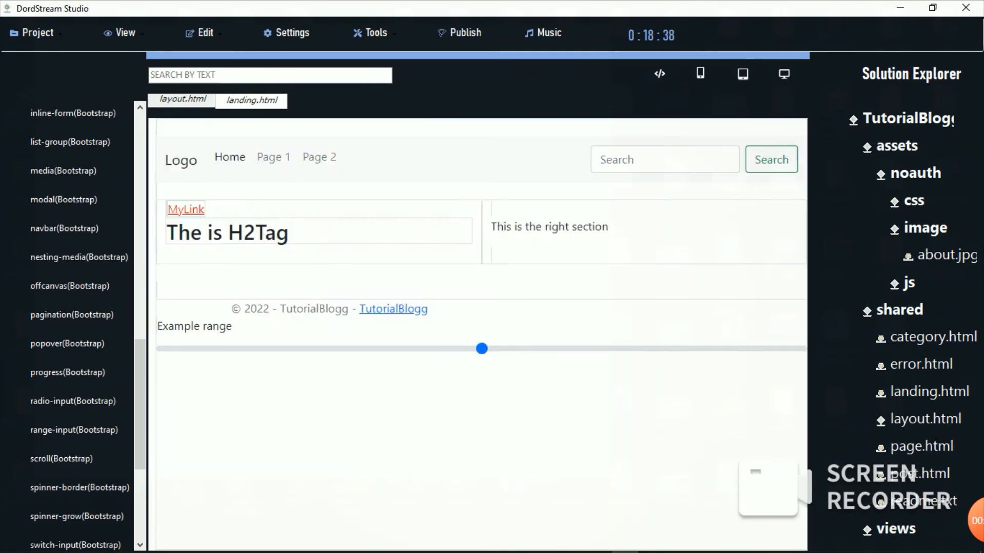
left_click_drag(482, 349, 266, 363)
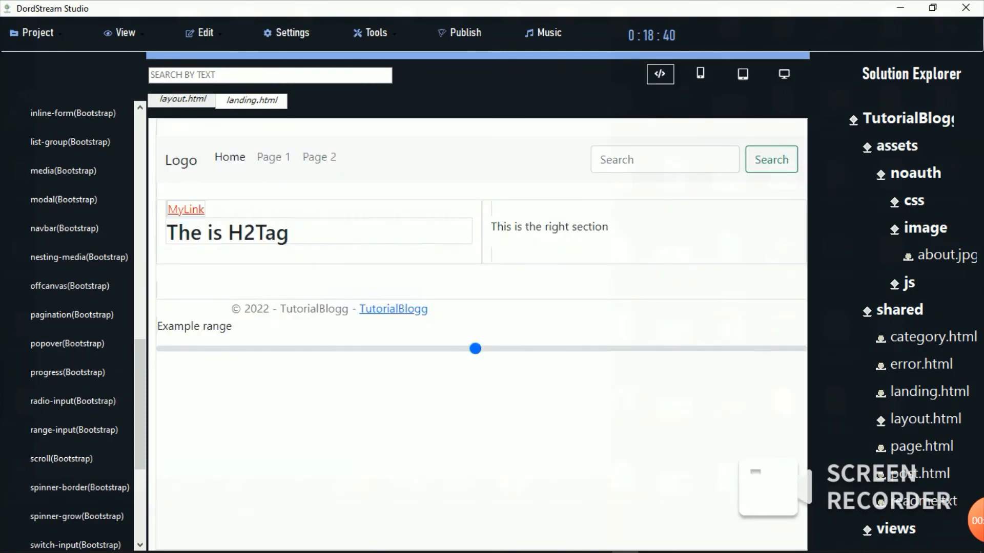
left_click_drag(475, 349, 296, 349)
left_click(373, 349)
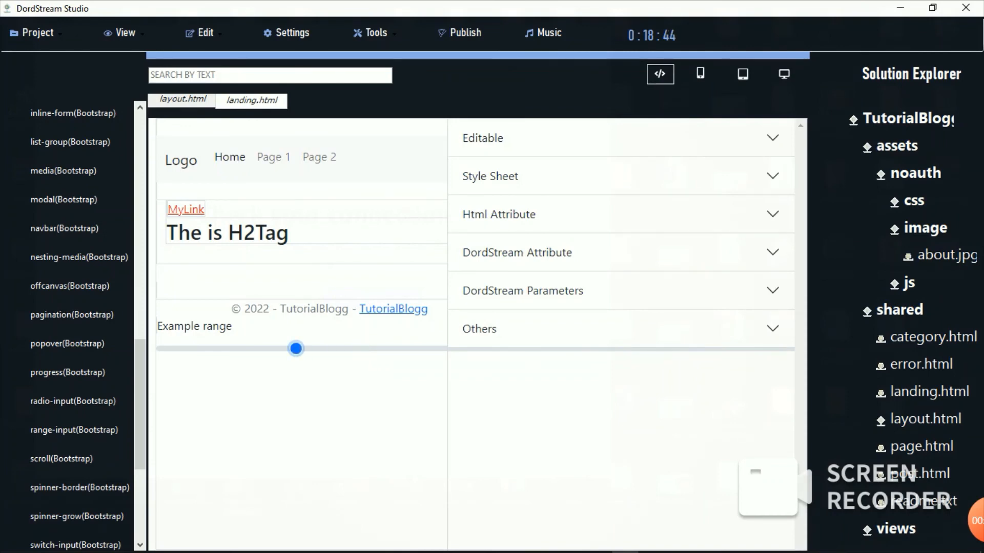
left_click_drag(140, 405, 140, 230)
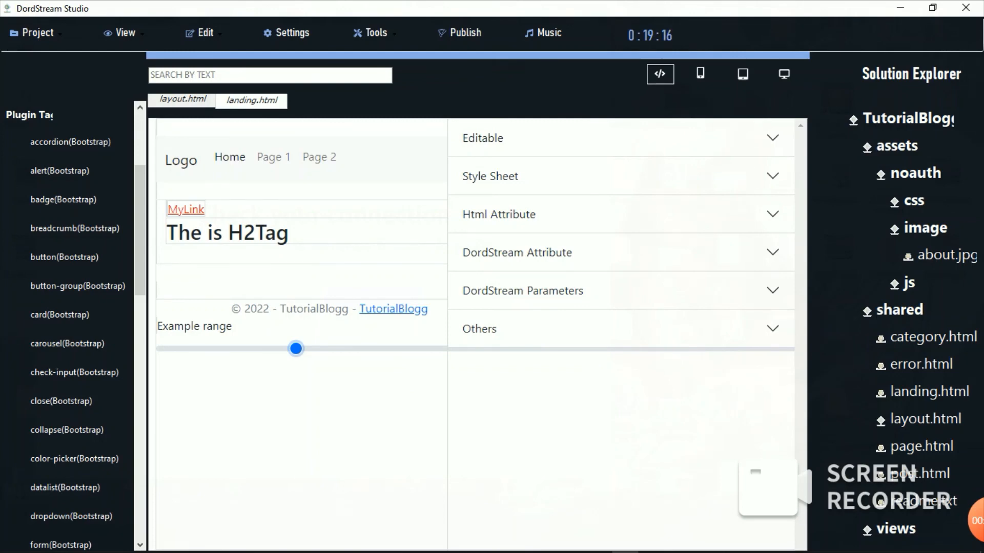
Step: Collapse Plugin Tag, expand the Bootstrap Tag group, and return to layout.html's code
double_click(29, 115)
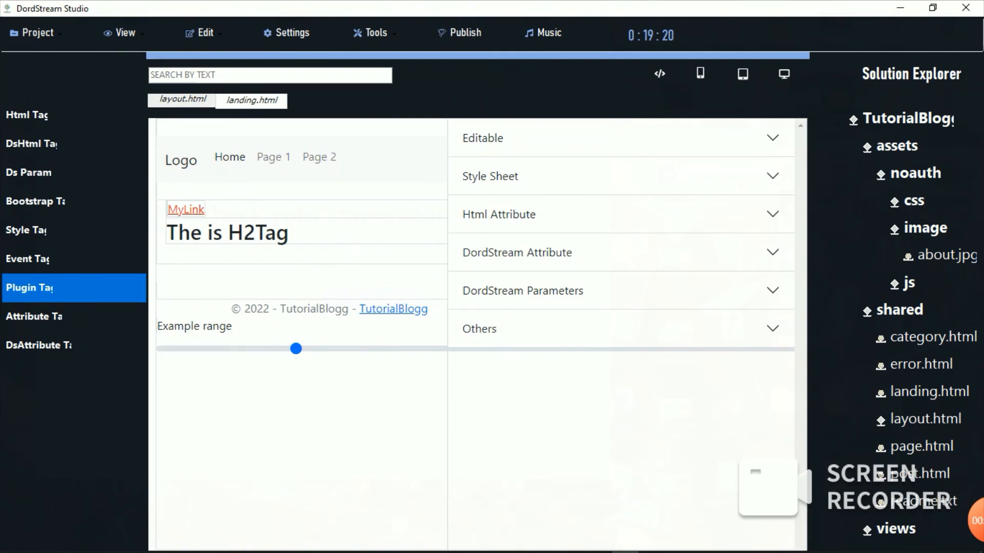
double_click(36, 201)
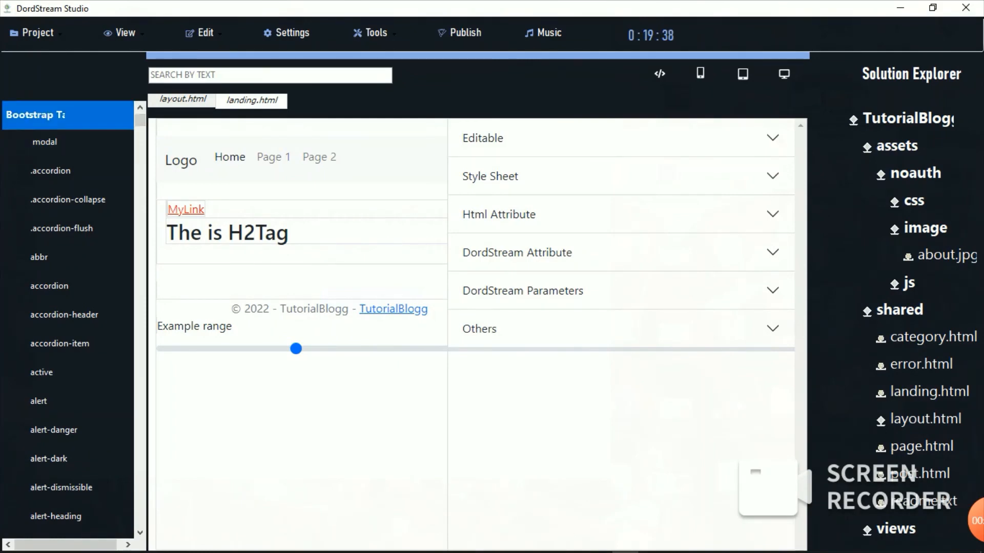
left_click(67, 200)
left_click(659, 73)
double_click(929, 392)
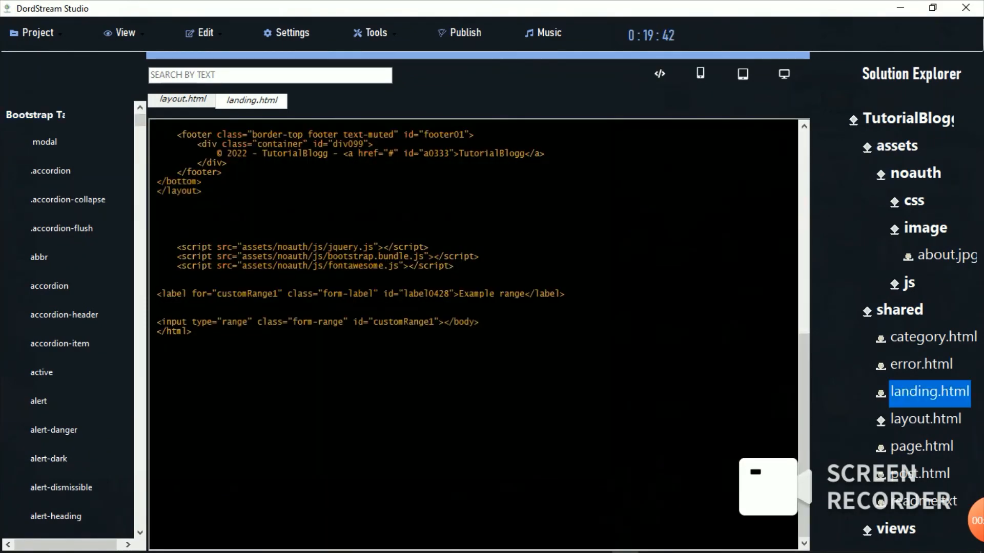
left_click(926, 419)
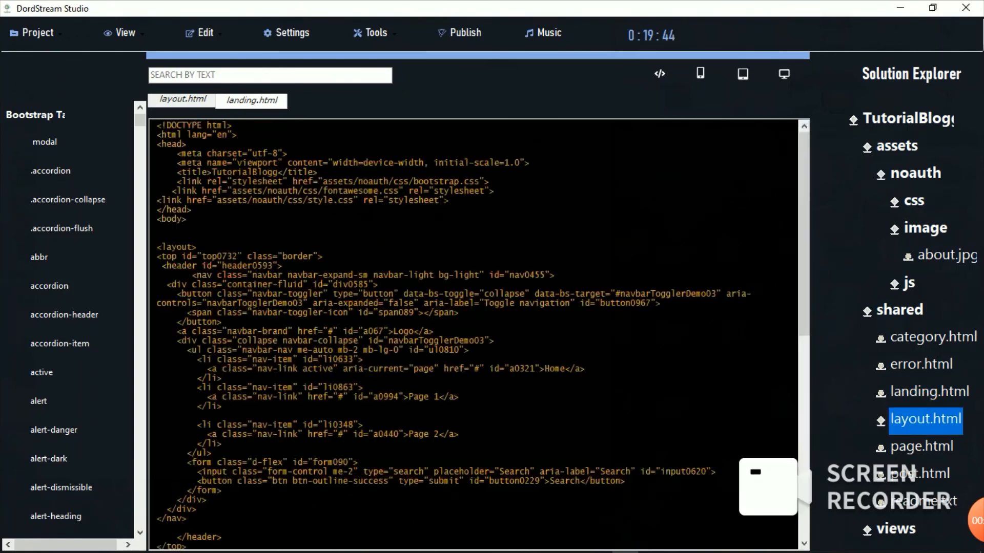
Step: Add the accordion and active classes to the container-fluid div, then preview the page
left_click_drag(804, 246, 804, 372)
left_click_drag(36, 114, 303, 299)
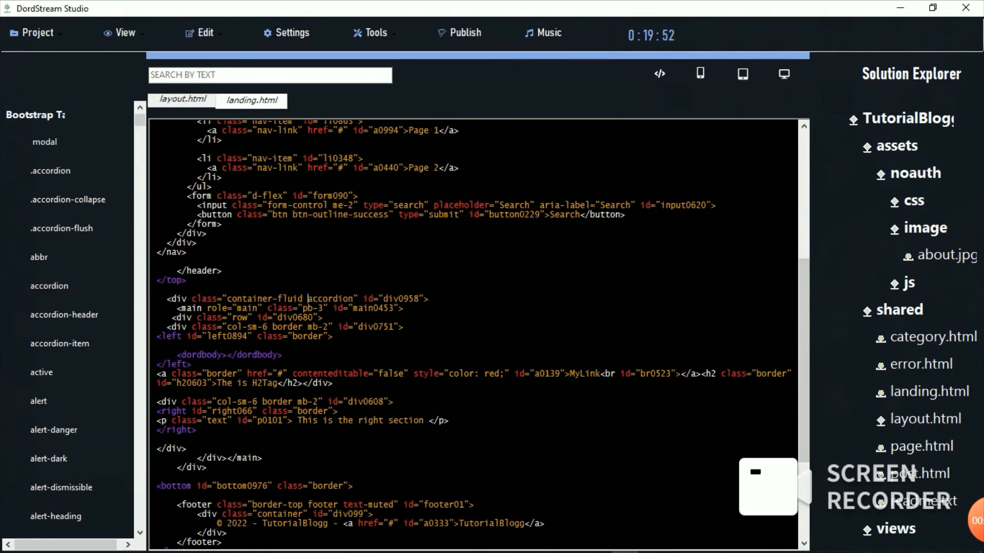
left_click_drag(35, 115, 354, 299)
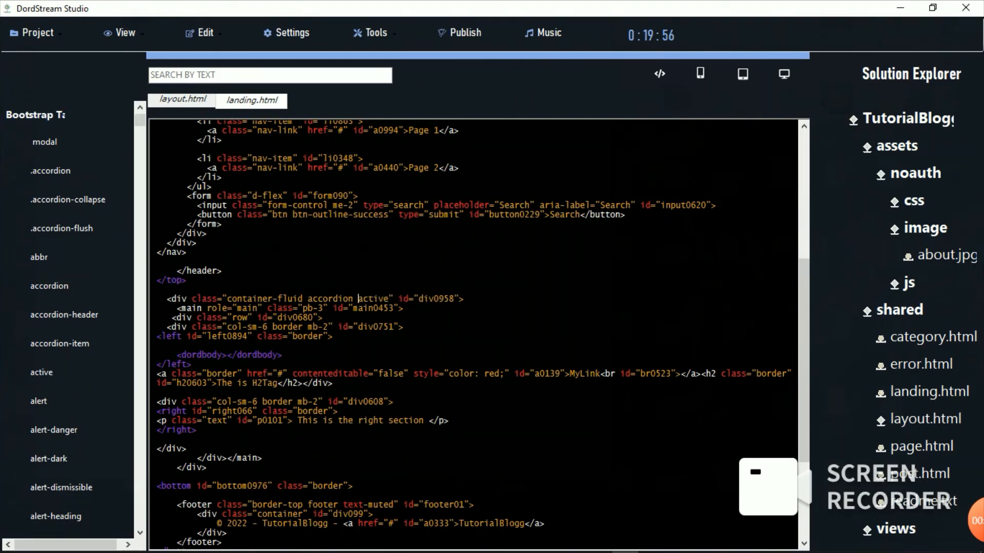
left_click(659, 74)
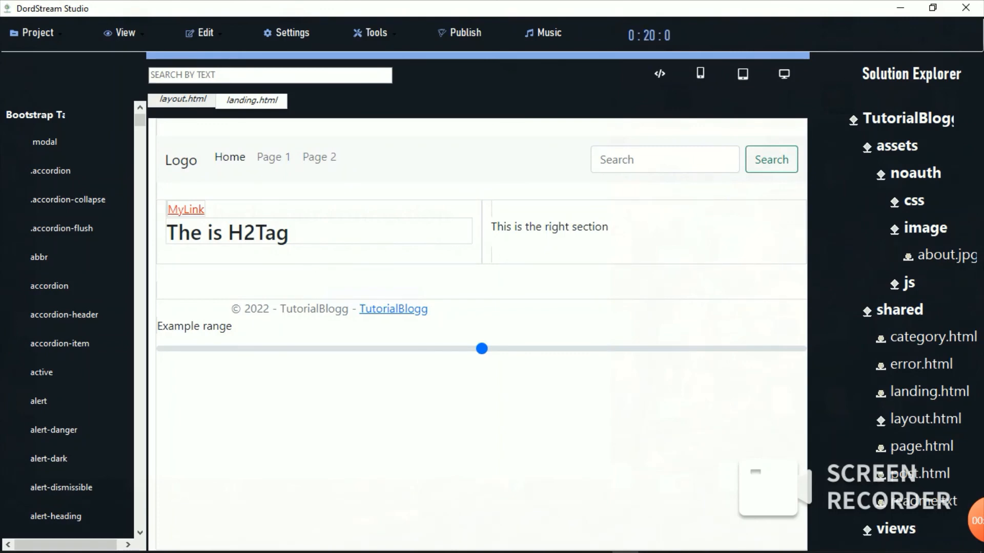
Step: Open the 'The is H2Tag' heading's properties, expanding and collapsing its Style Sheet and HTML Attribute sections
double_click(36, 115)
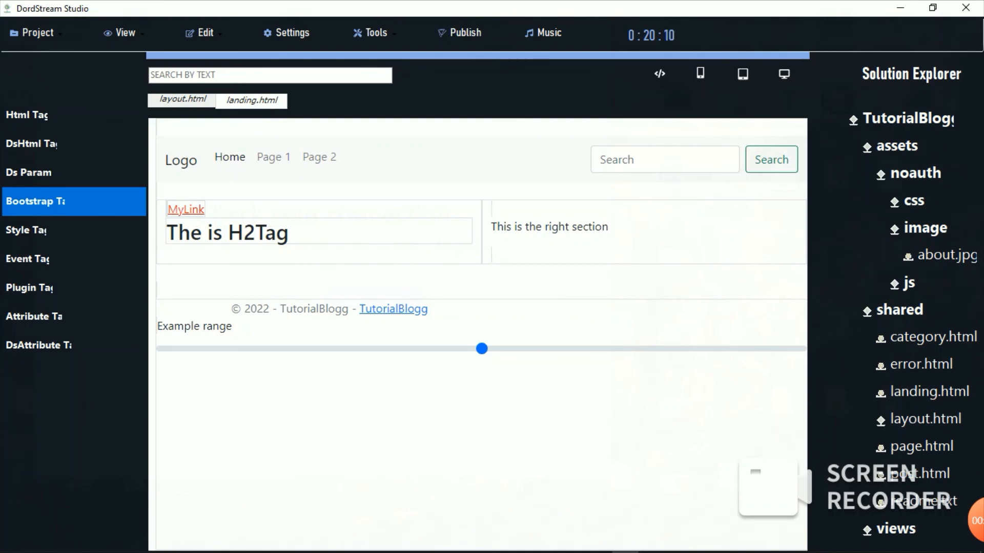
double_click(227, 234)
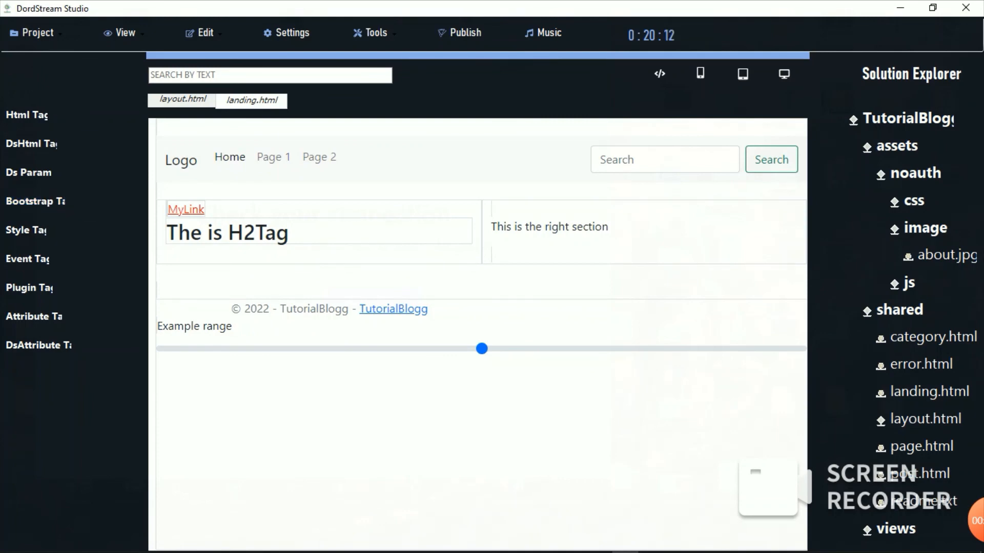
left_click(620, 176)
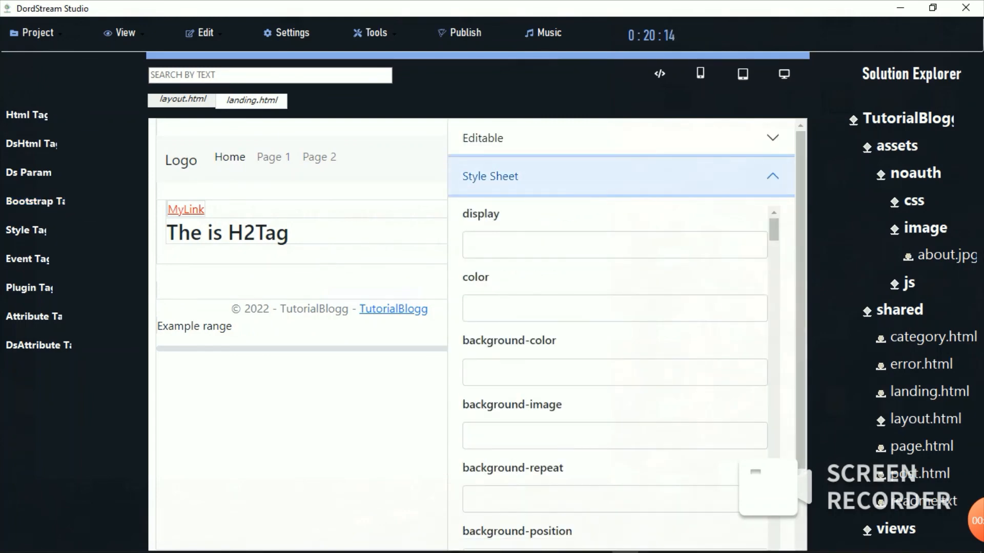
left_click(620, 176)
left_click(620, 214)
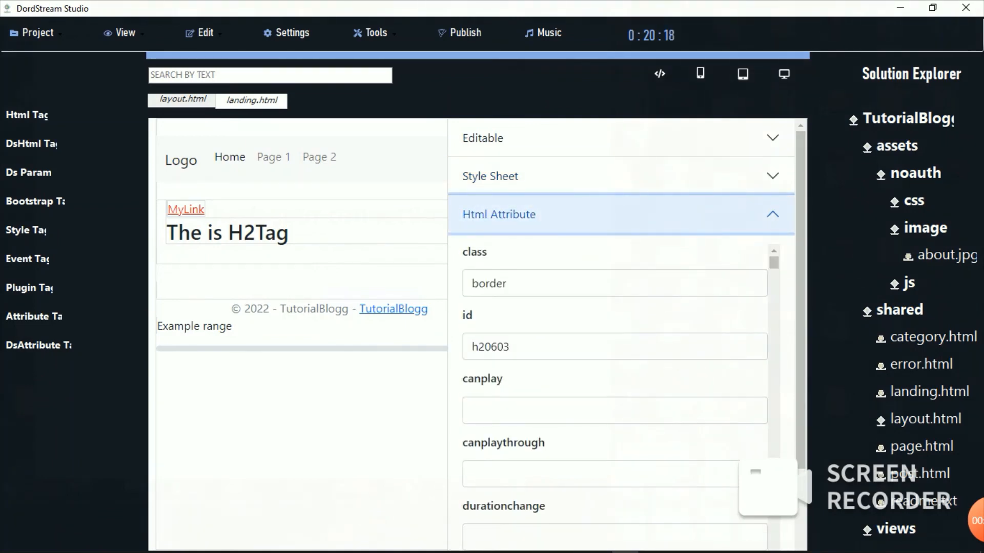
left_click(620, 214)
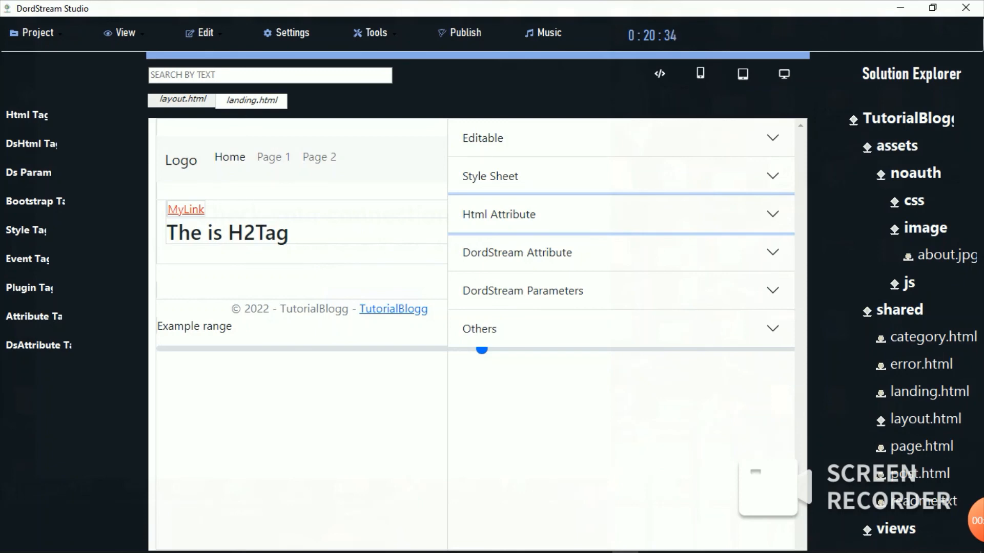
left_click(977, 521)
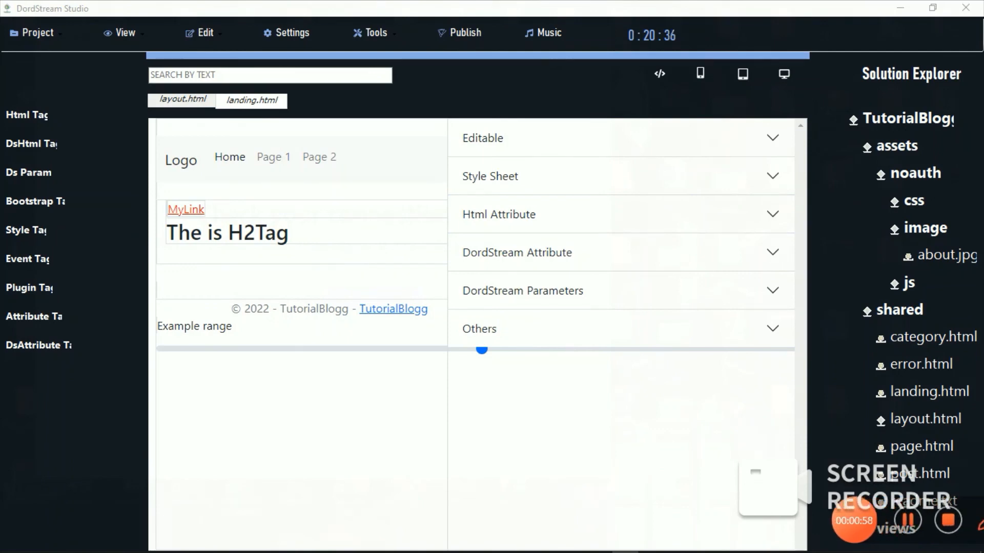
left_click(883, 521)
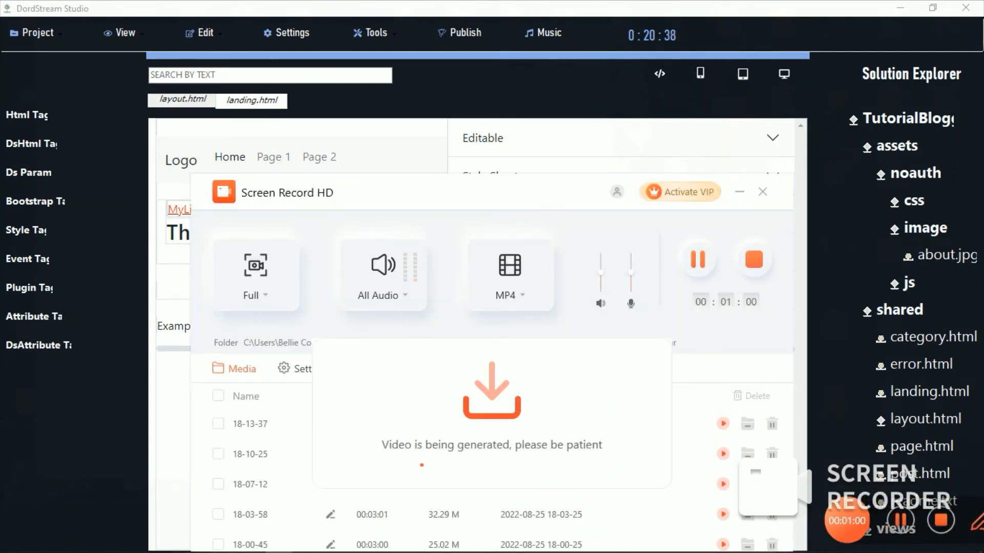